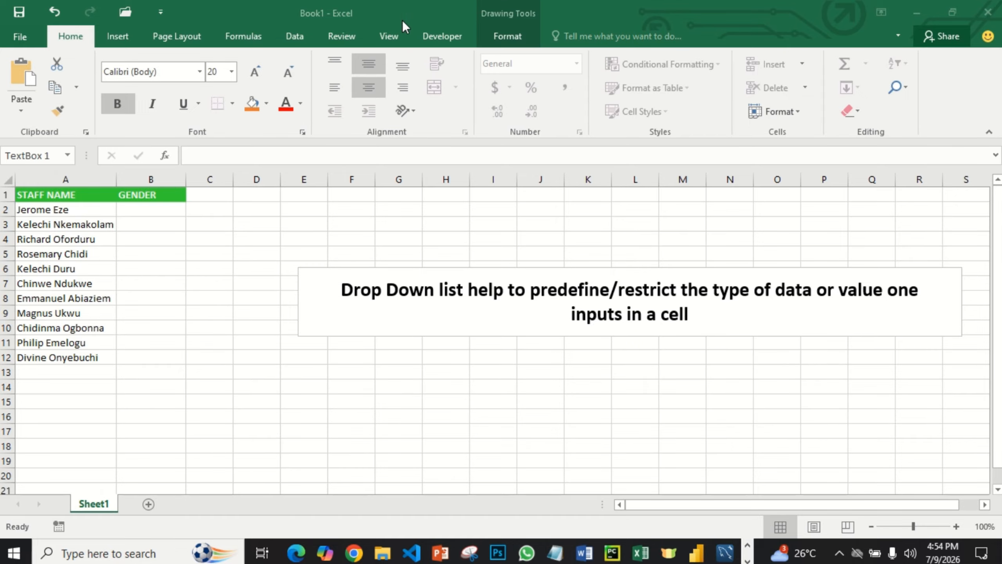
Delete the text box that explains what drop-down lists are for.
mouse_move(392, 41)
key("Delete")
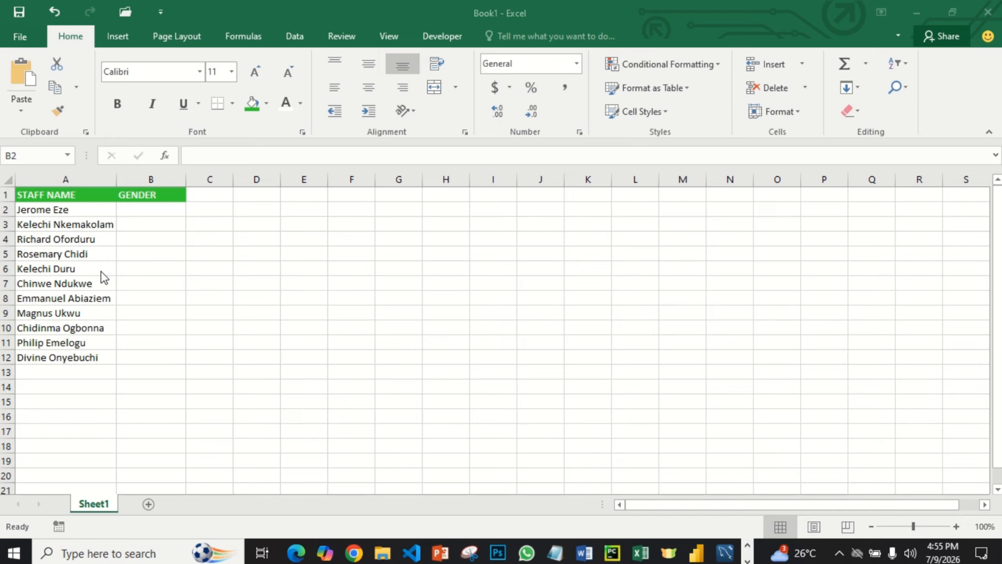
Enter the inconsistently capitalised sample values Male, MALE and mAle in cells B2, B3 and B4.
left_click(166, 212)
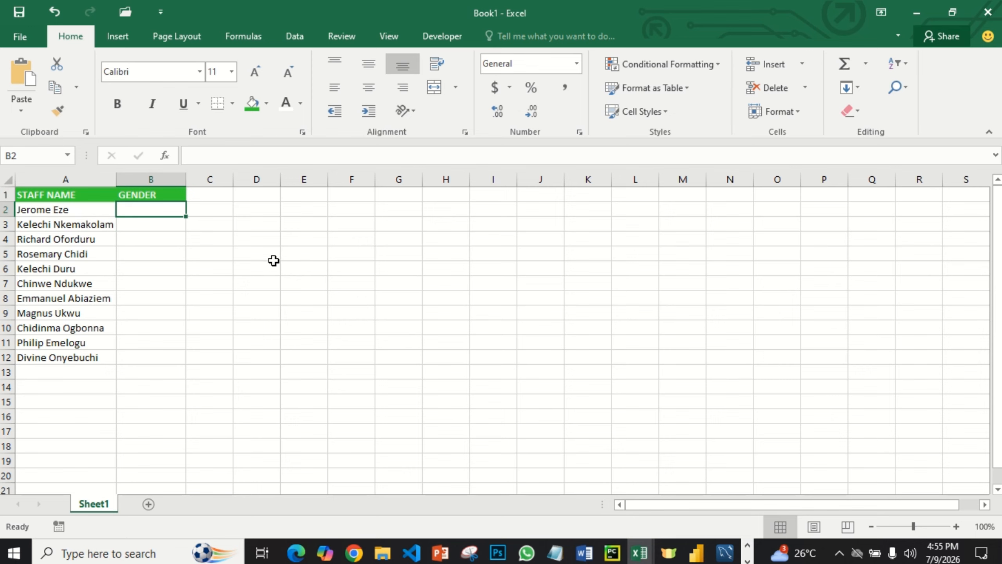
type("M")
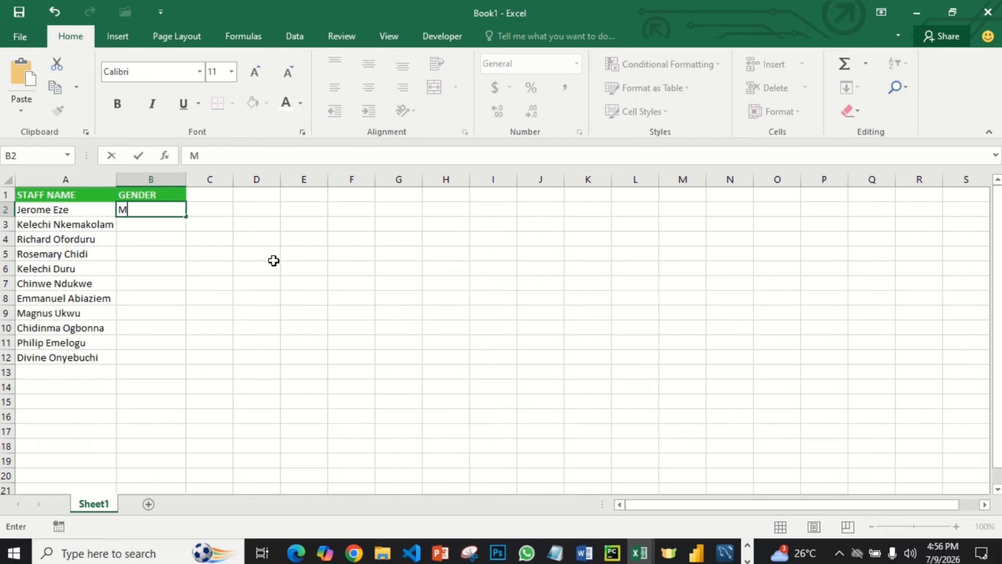
type("ale")
key("Return")
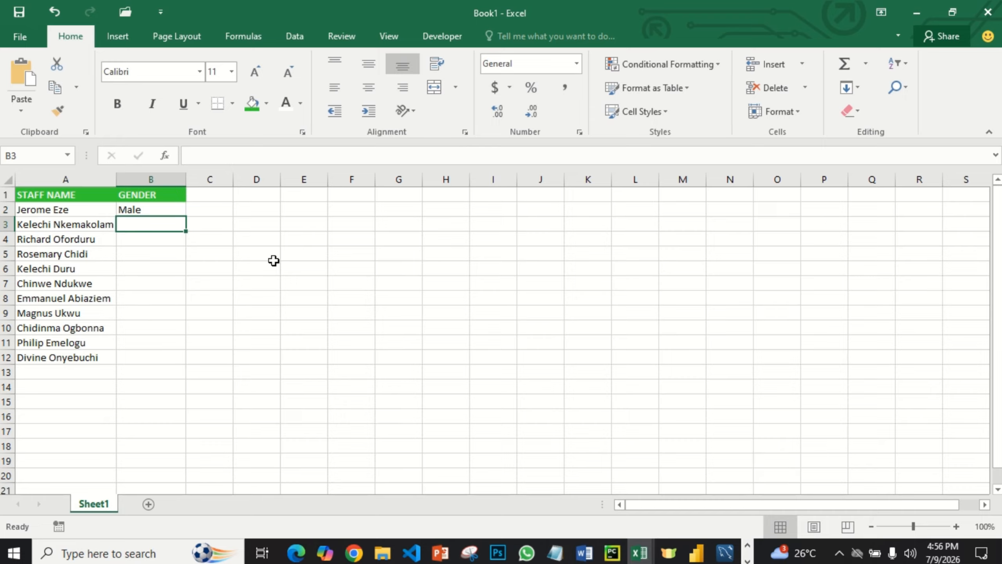
type("MA")
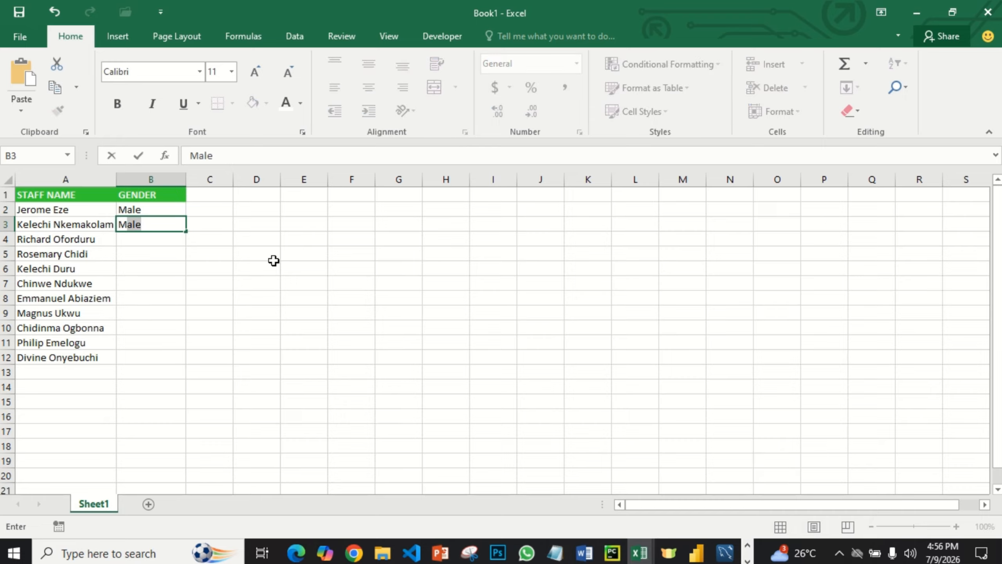
type("LE")
key("Return")
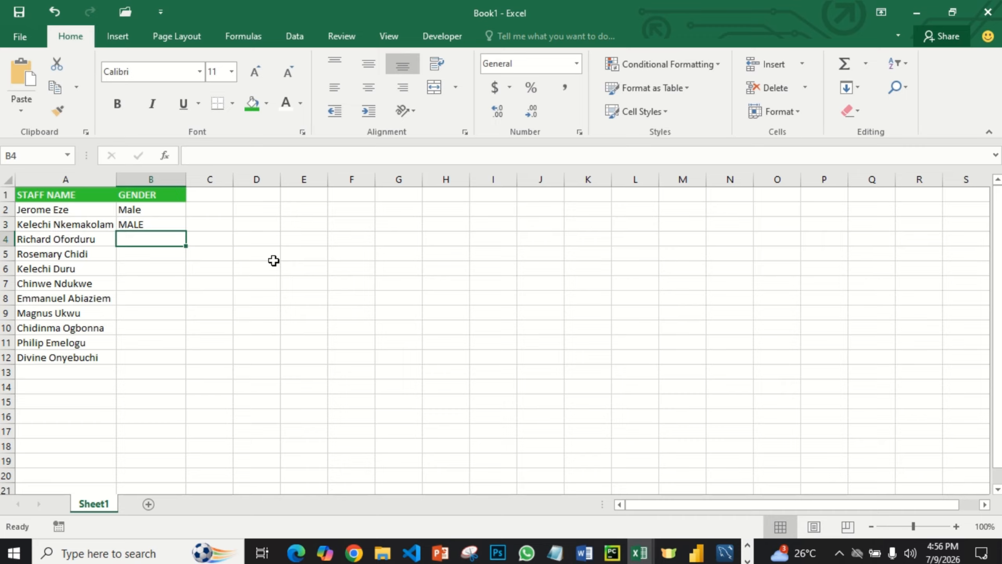
type("m")
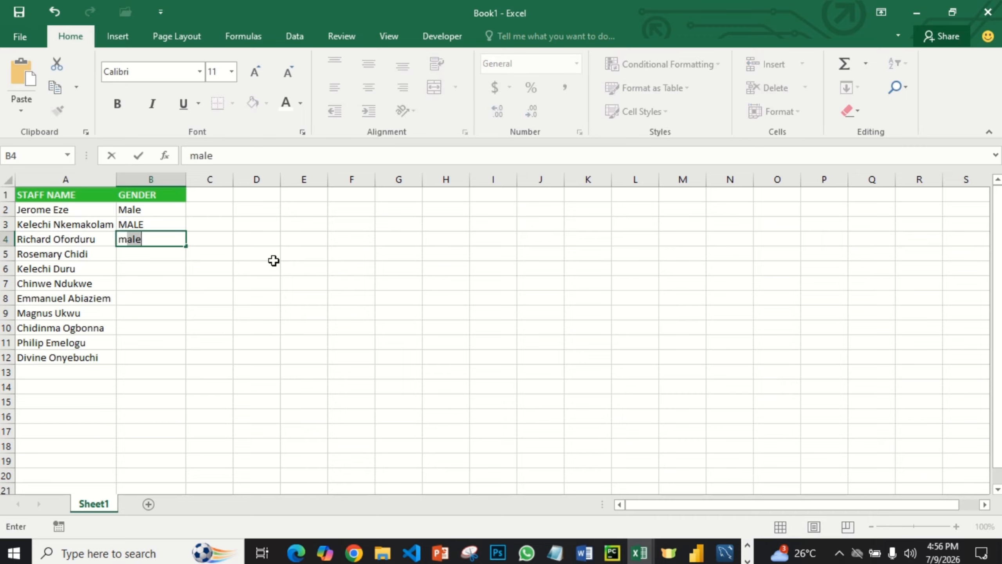
type("Ale")
left_click(166, 255)
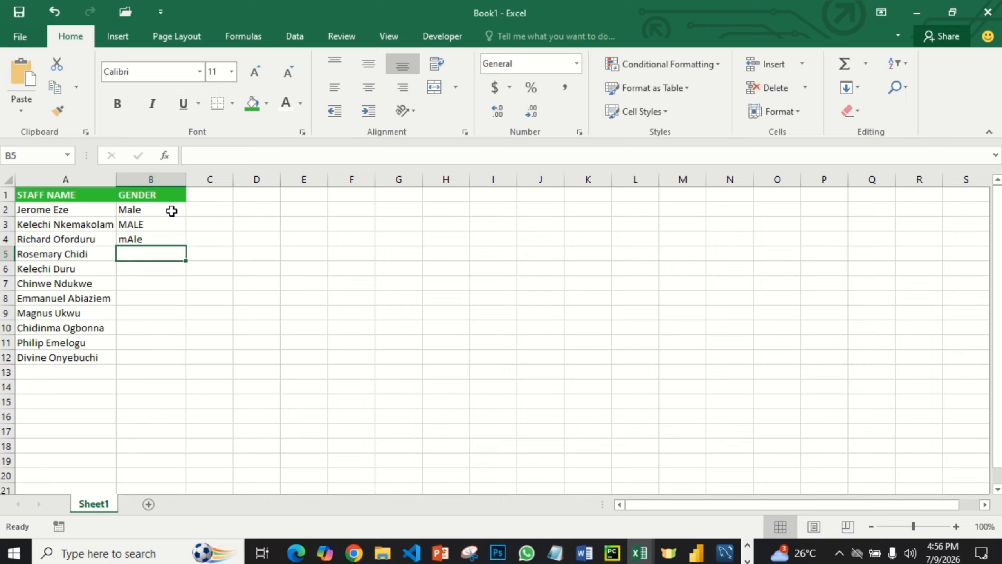
Clear the sample gender entries from cells B2:B4.
left_click_drag(171, 211, 162, 239)
key("Delete")
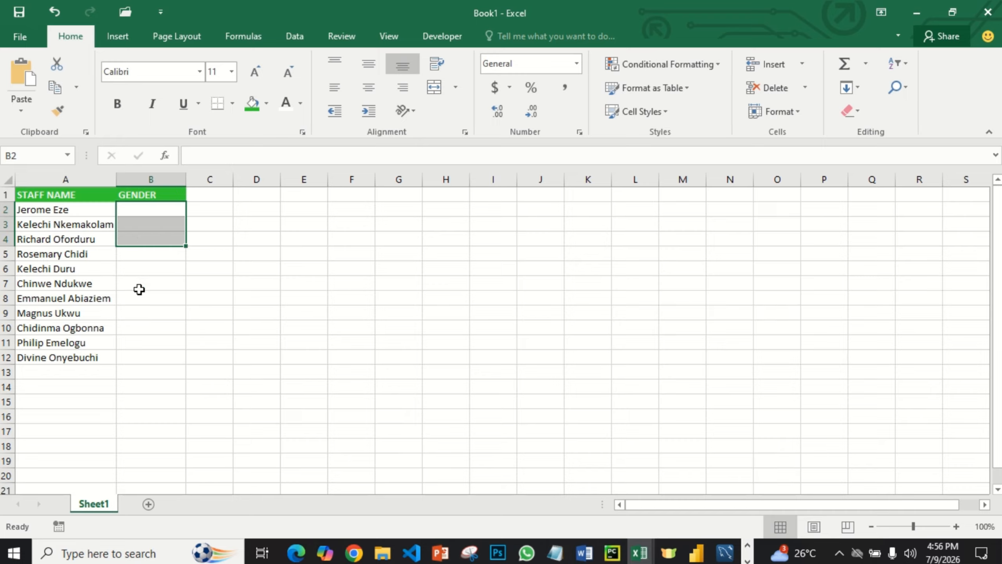
left_click(166, 269)
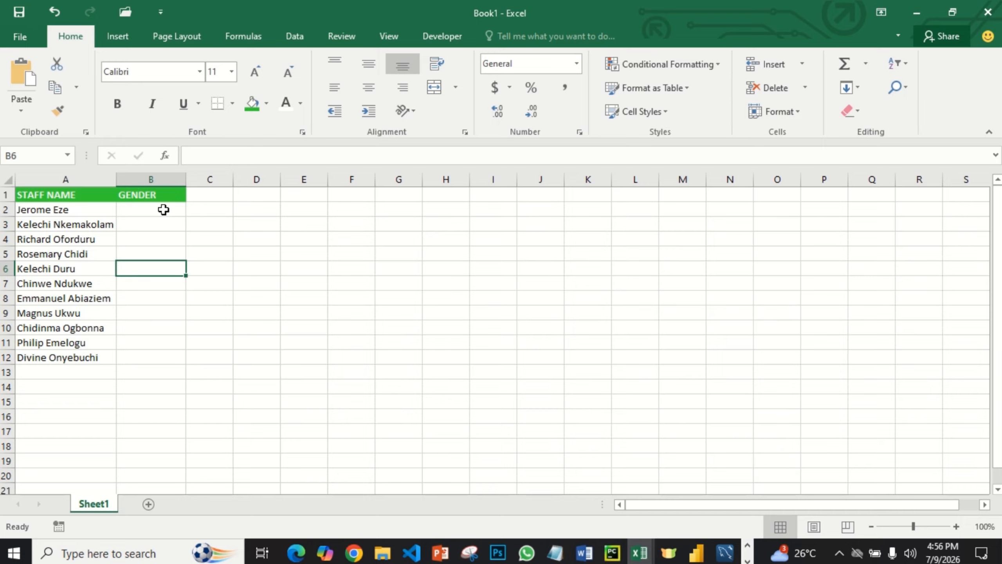
Select the empty cells B2:B12 under the GENDER heading.
left_click_drag(164, 209, 164, 356)
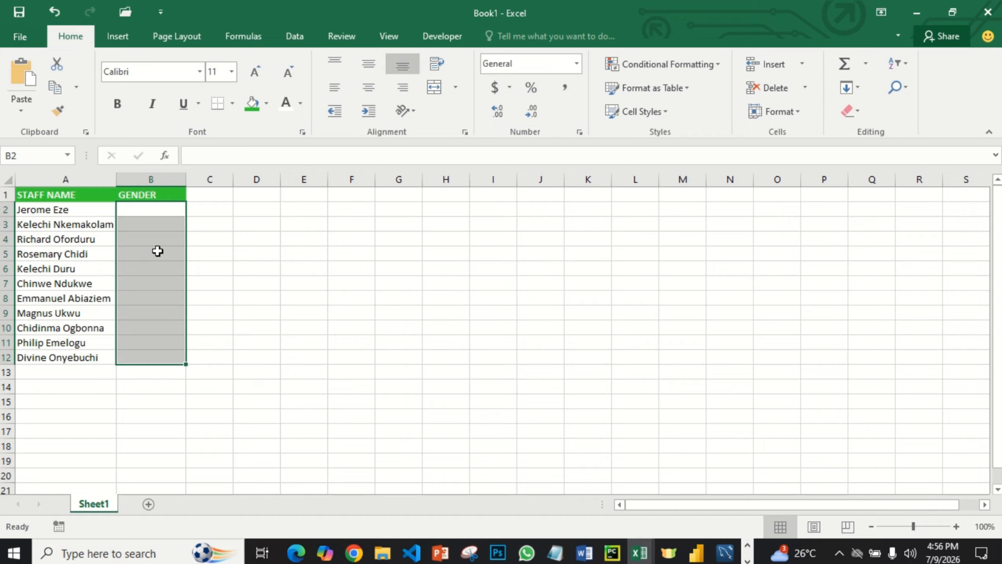
left_click(161, 207)
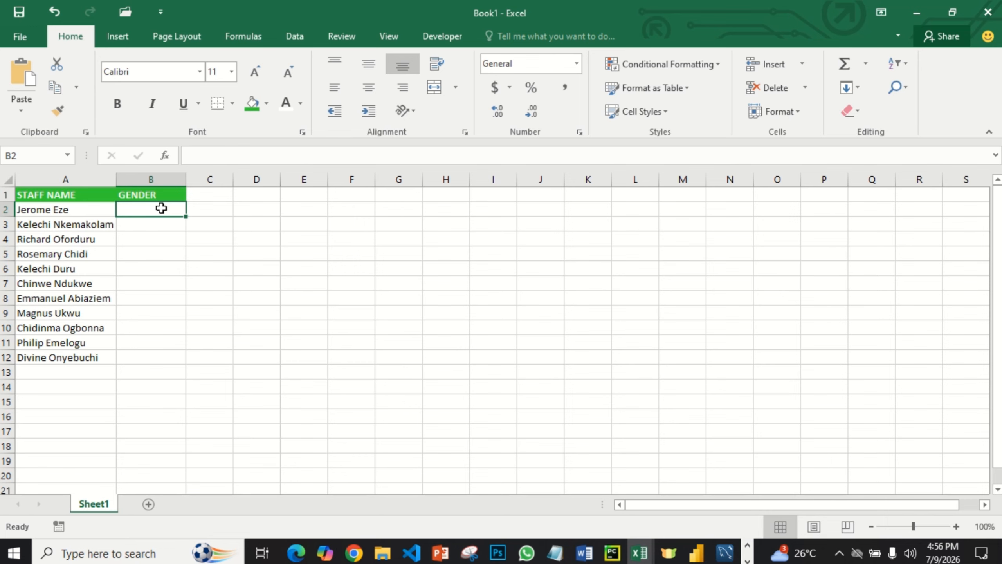
key("ctrl+shift+Down")
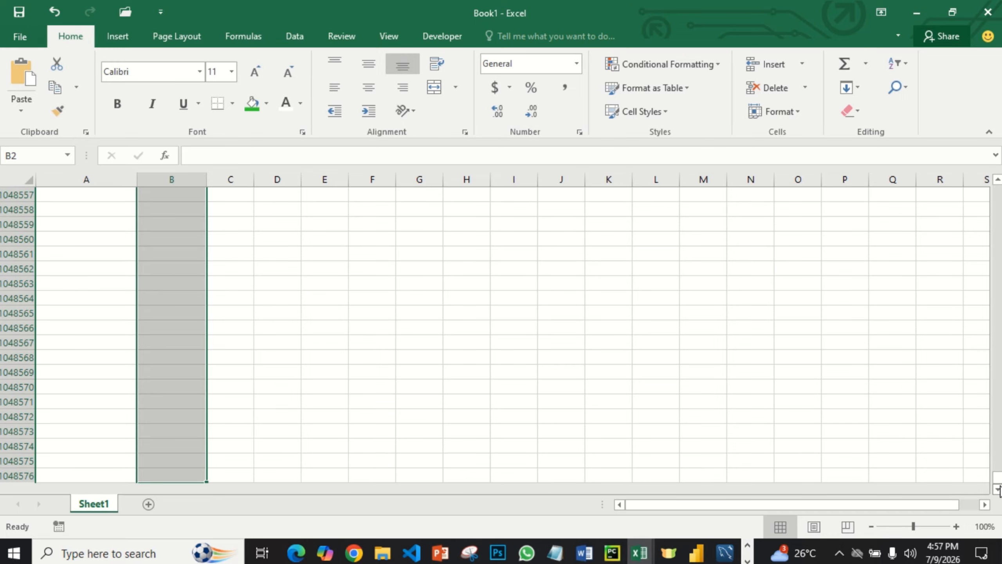
left_click_drag(997, 477, 998, 185)
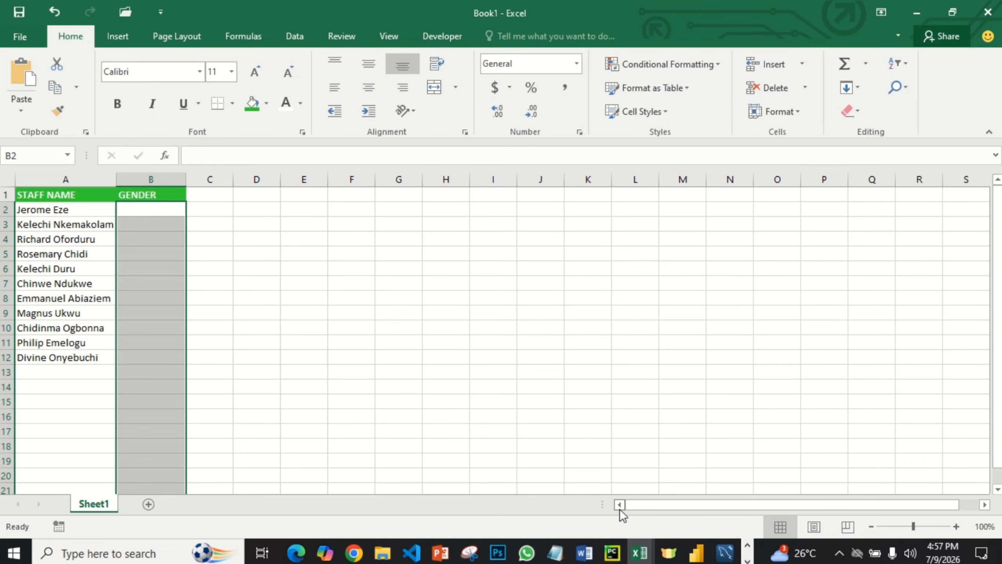
left_click(161, 212)
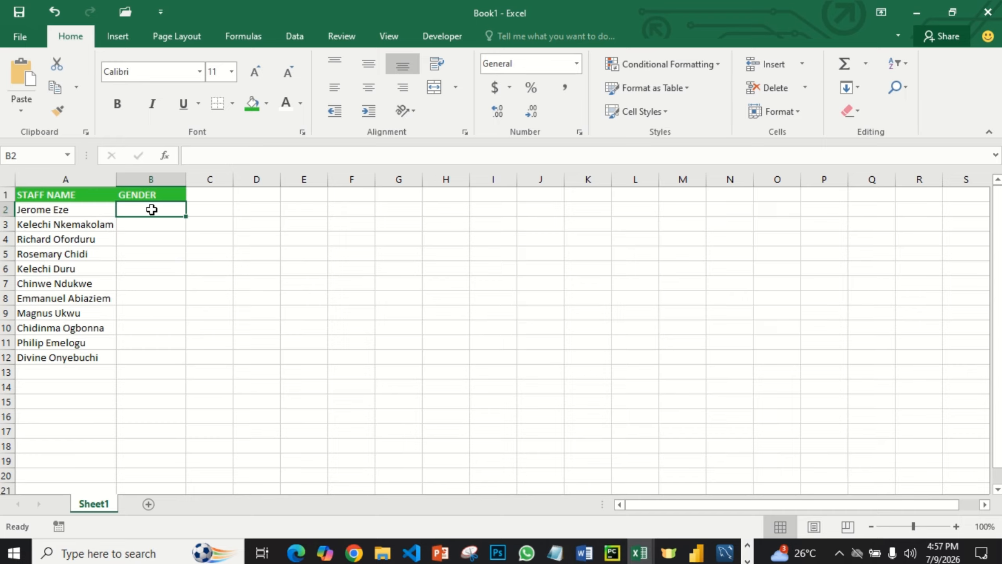
left_click_drag(152, 209, 153, 353)
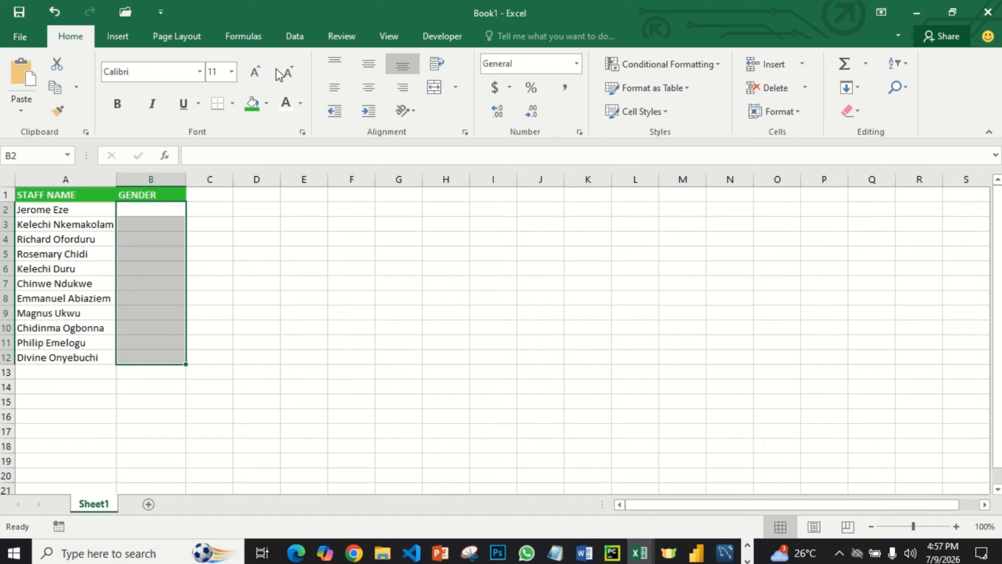
left_click(296, 37)
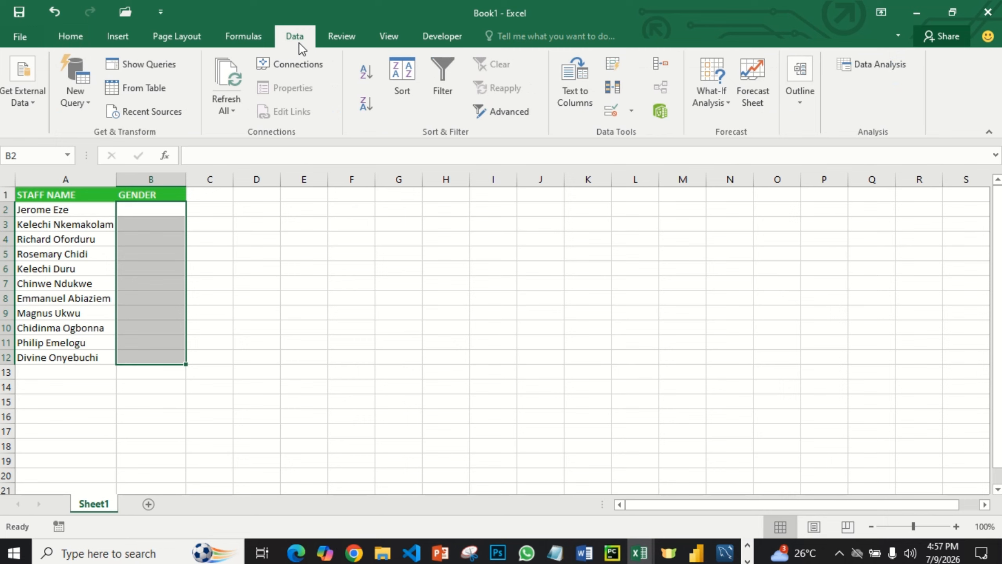
left_click(633, 113)
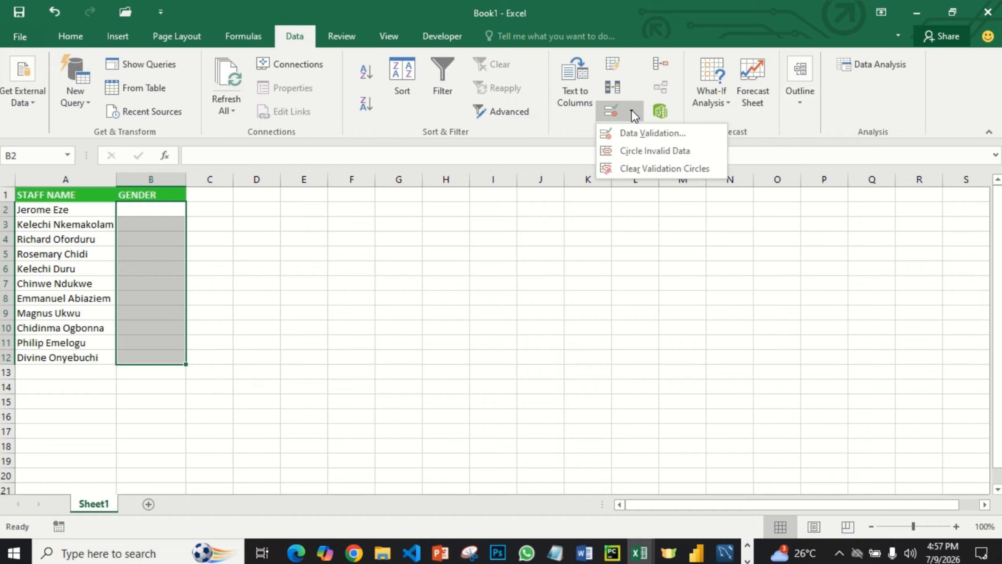
left_click(643, 135)
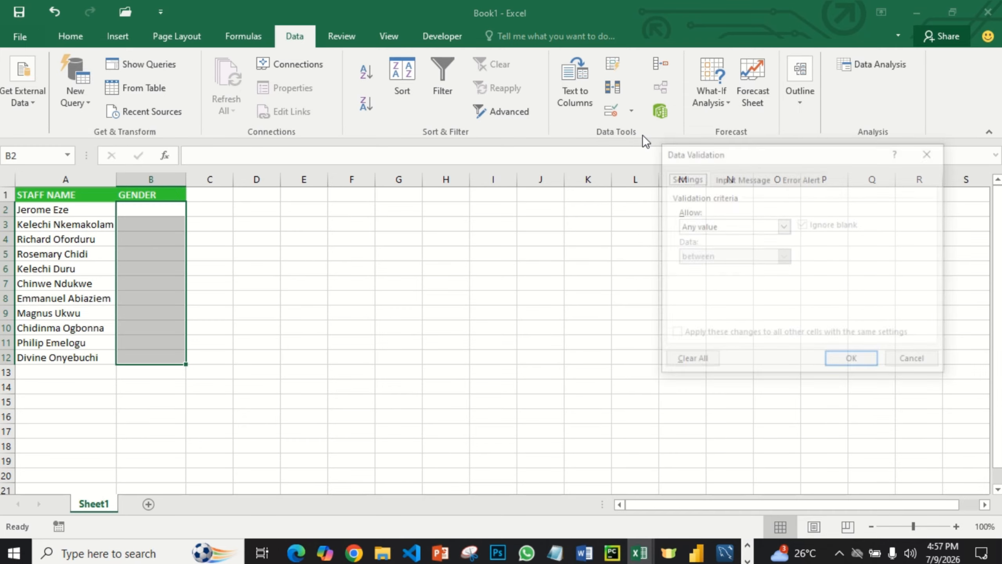
left_click(904, 360)
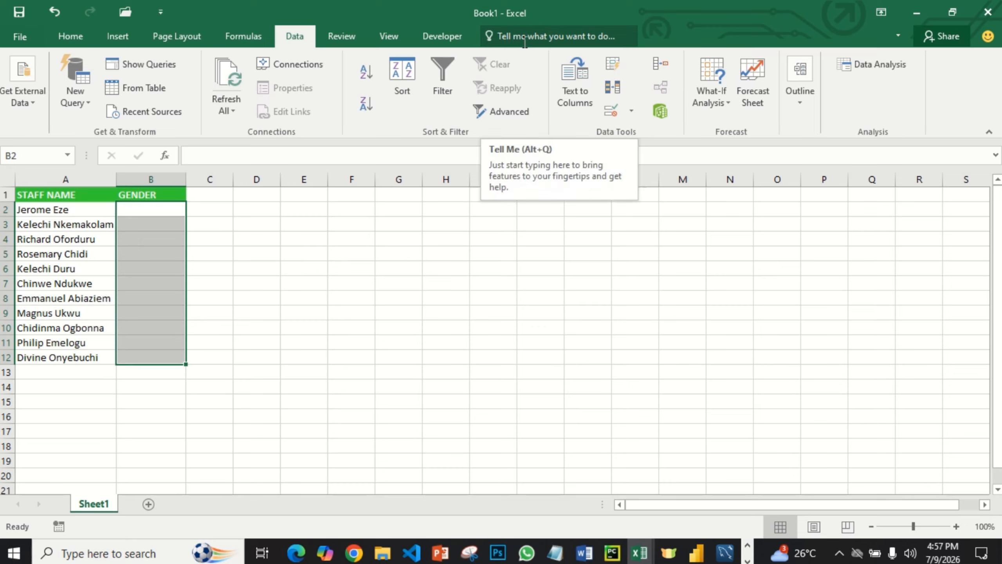
Search the program's commands for data validation and open the Data Validation dialog for the selected gender cells.
left_click(562, 39)
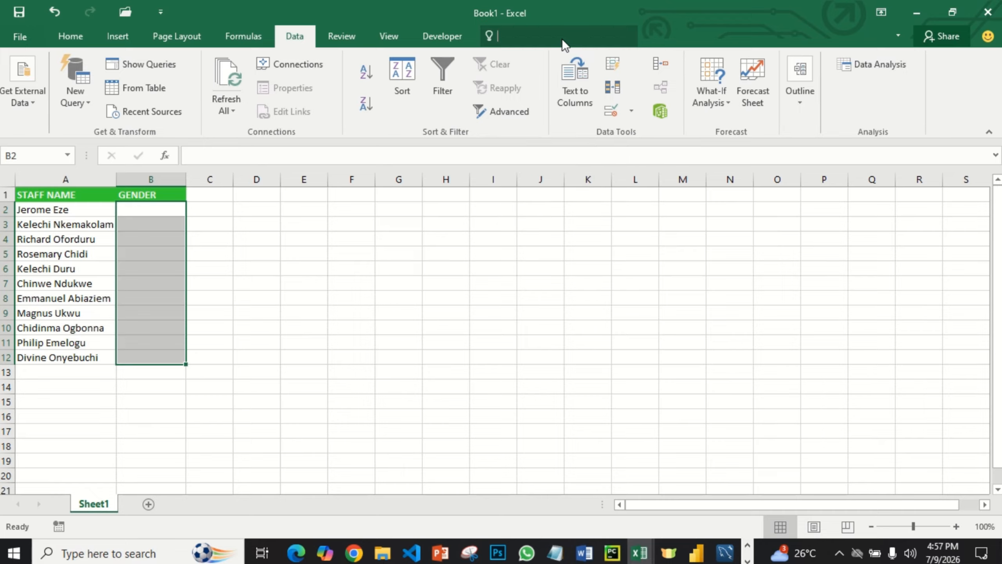
type("d")
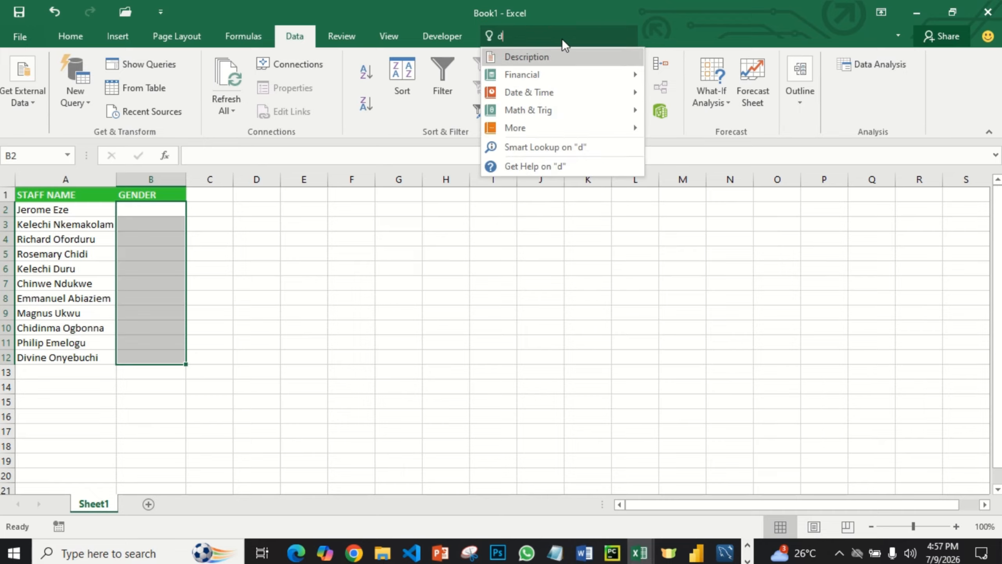
type("ata vali")
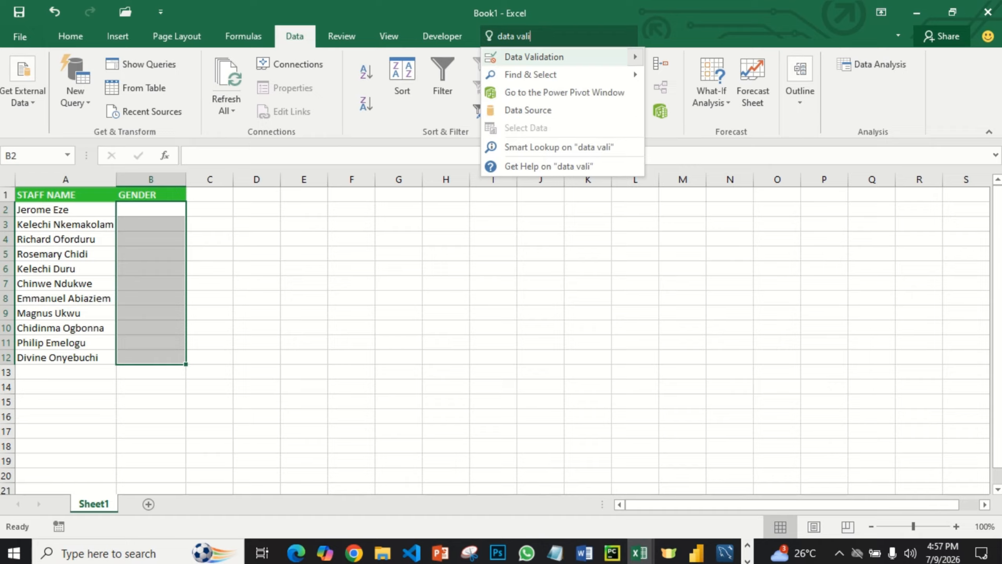
type("dat")
left_click(555, 58)
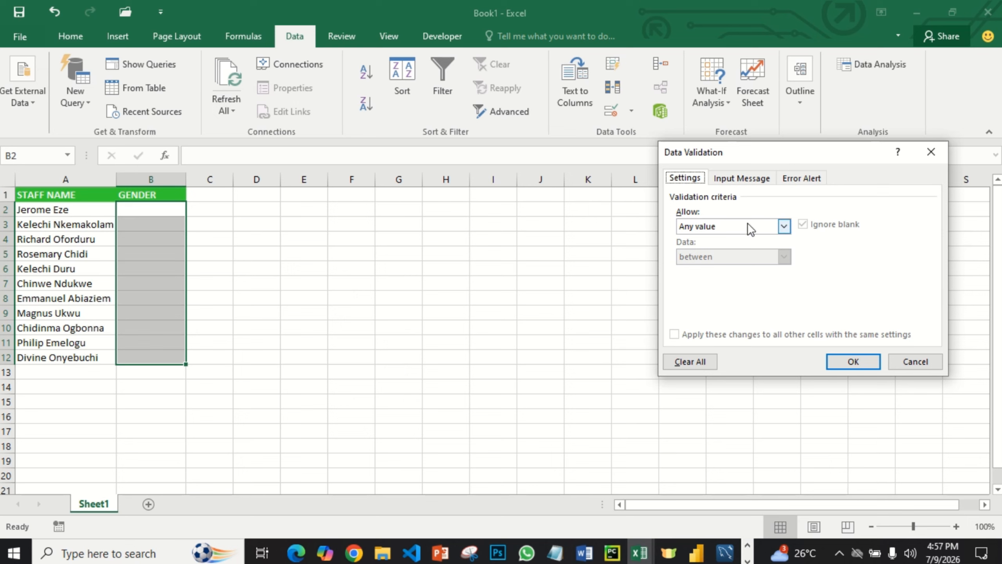
Restrict the selected gender cells to a List with the source Male,Female and apply the validation.
left_click(784, 225)
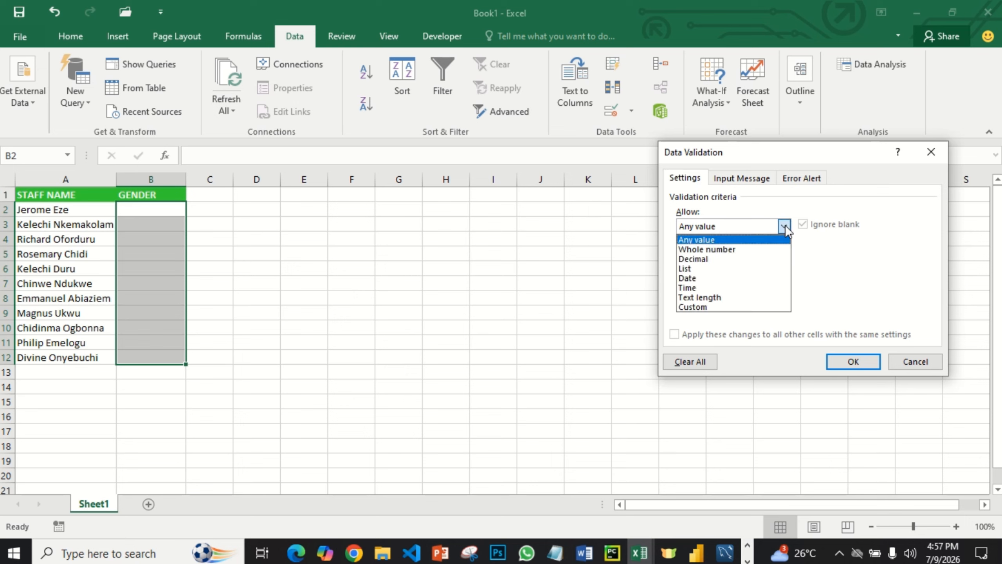
left_click(711, 266)
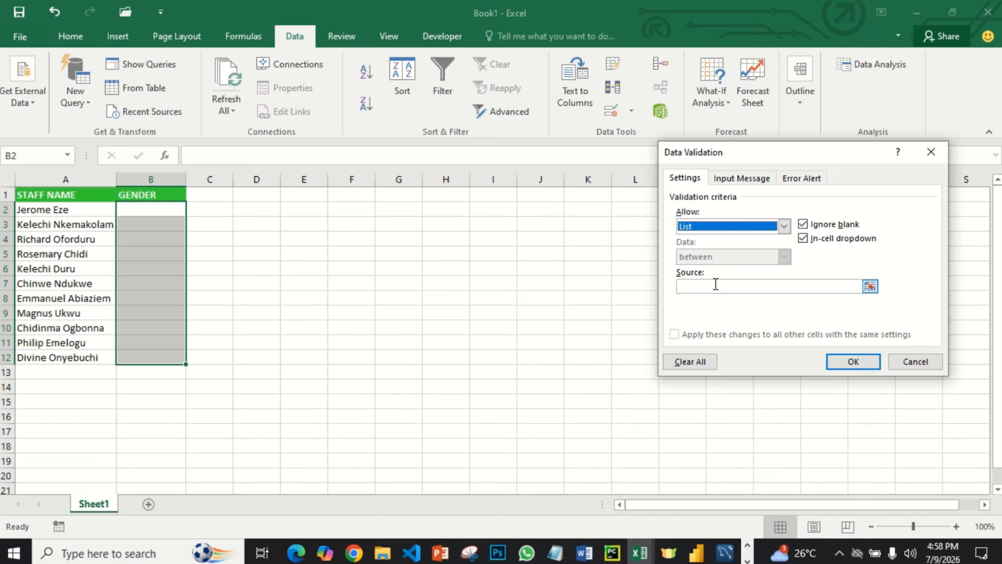
left_click(703, 287)
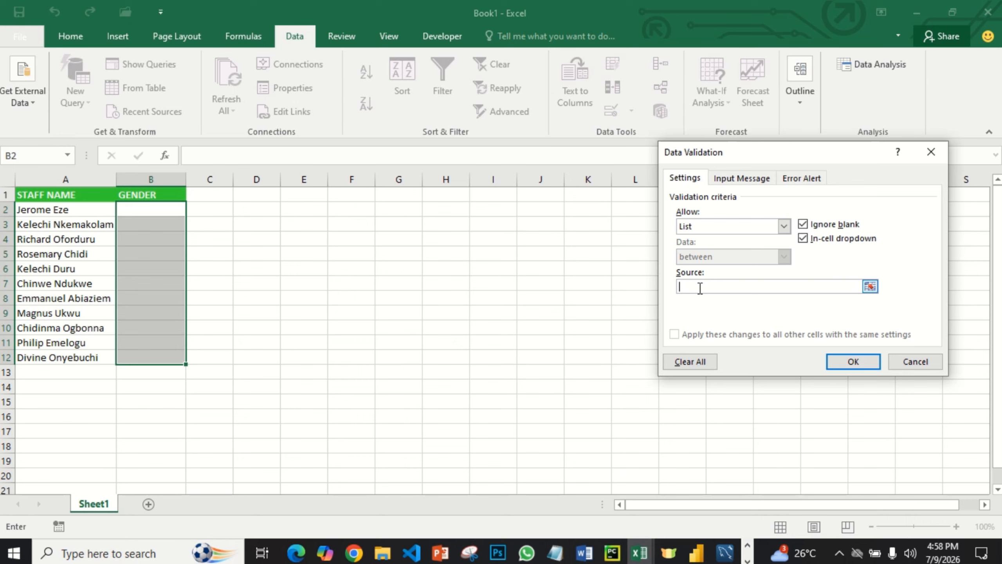
type("Mal")
type("e,Female")
left_click(842, 358)
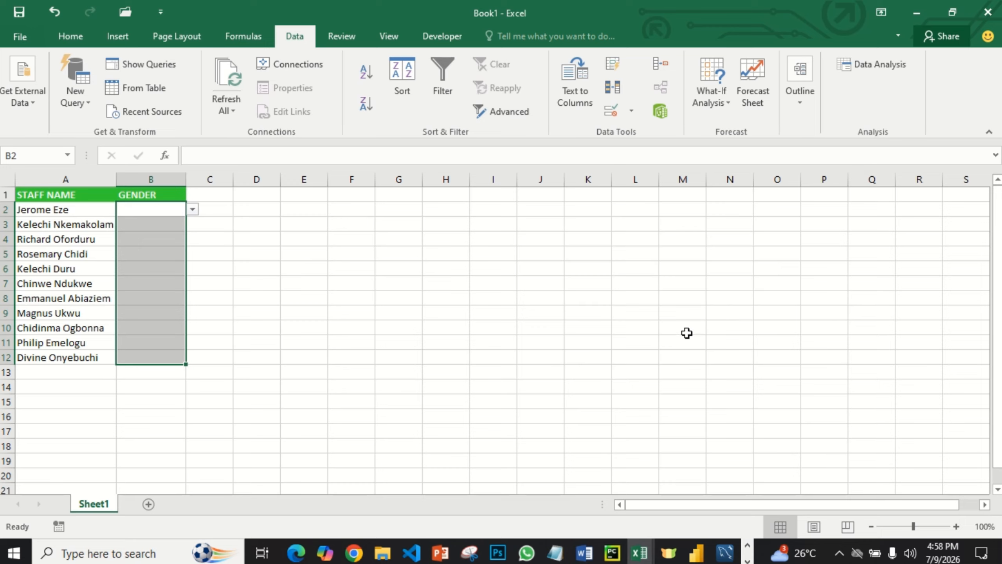
Choose Male from the drop-down list in cell B2.
left_click(199, 253)
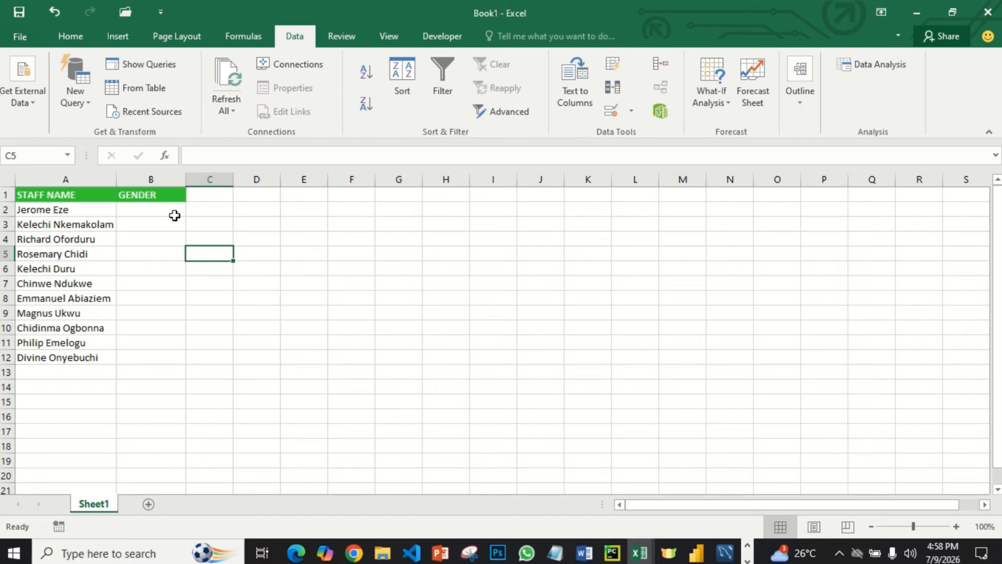
left_click(173, 212)
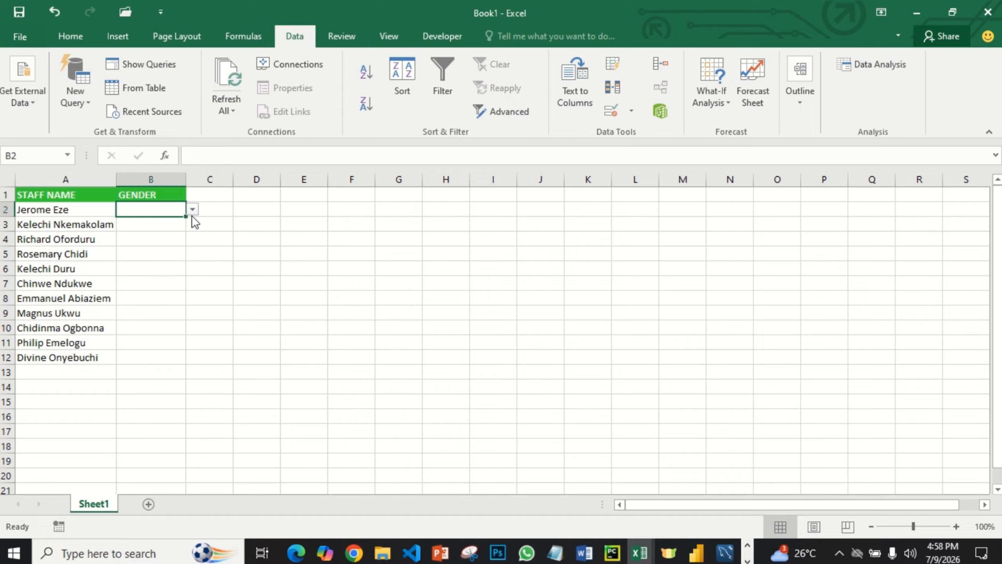
left_click(192, 210)
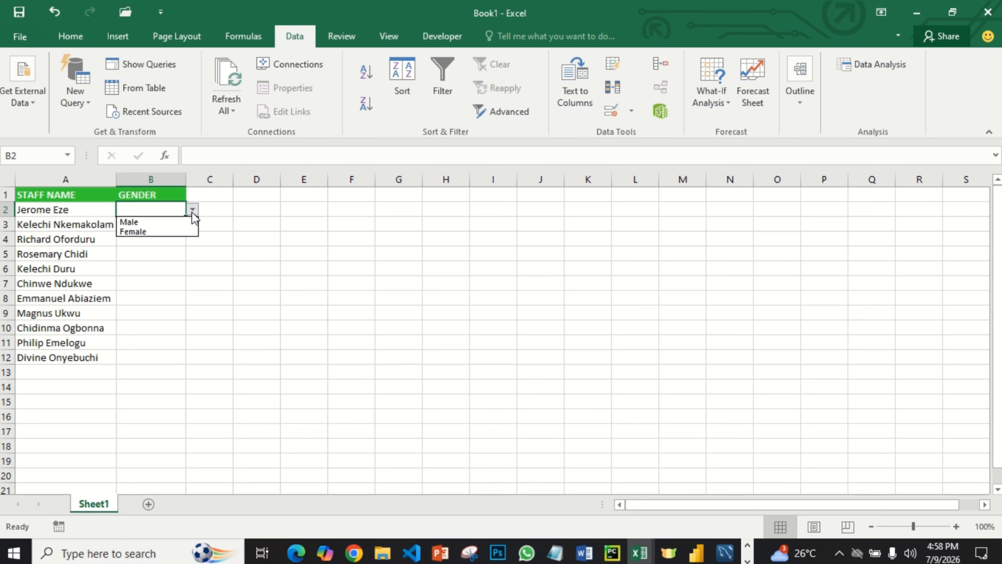
left_click(158, 222)
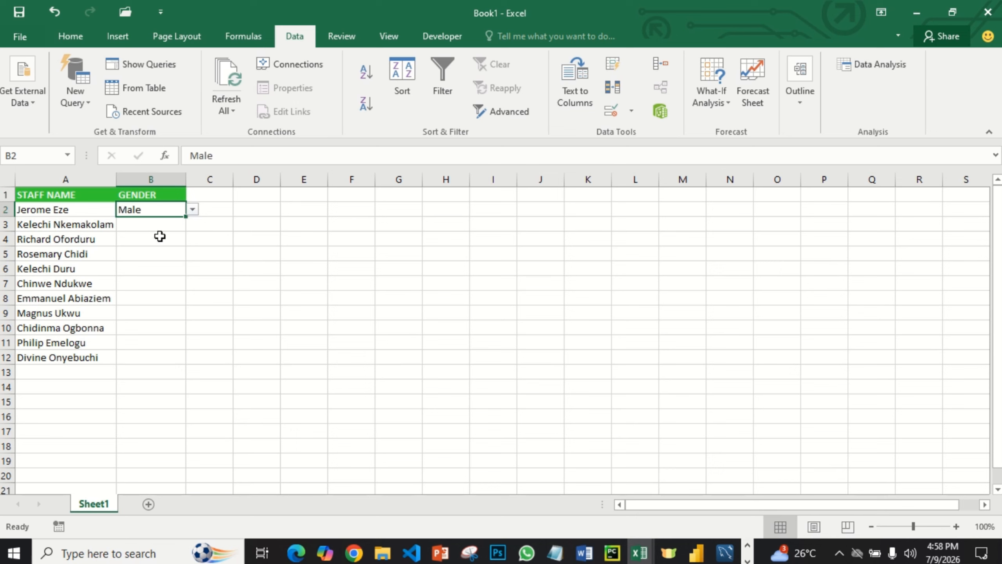
View the drop-down choices offered in cell B3.
left_click(161, 233)
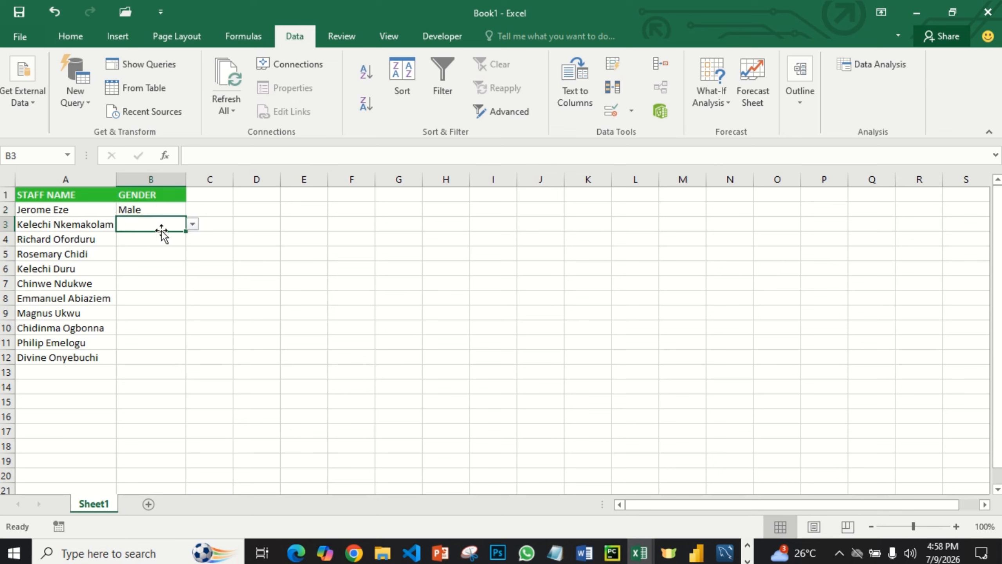
left_click(192, 229)
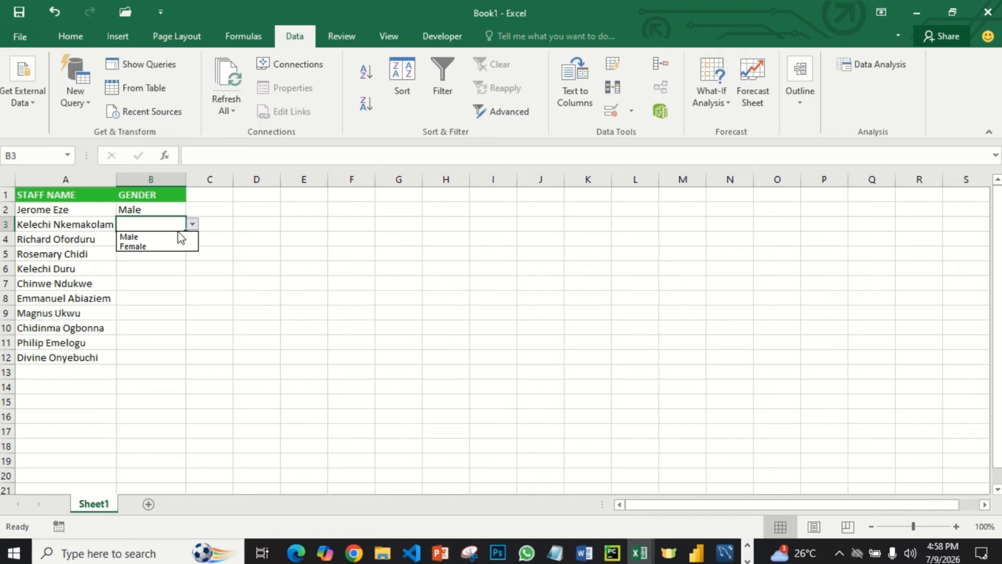
left_click(152, 239)
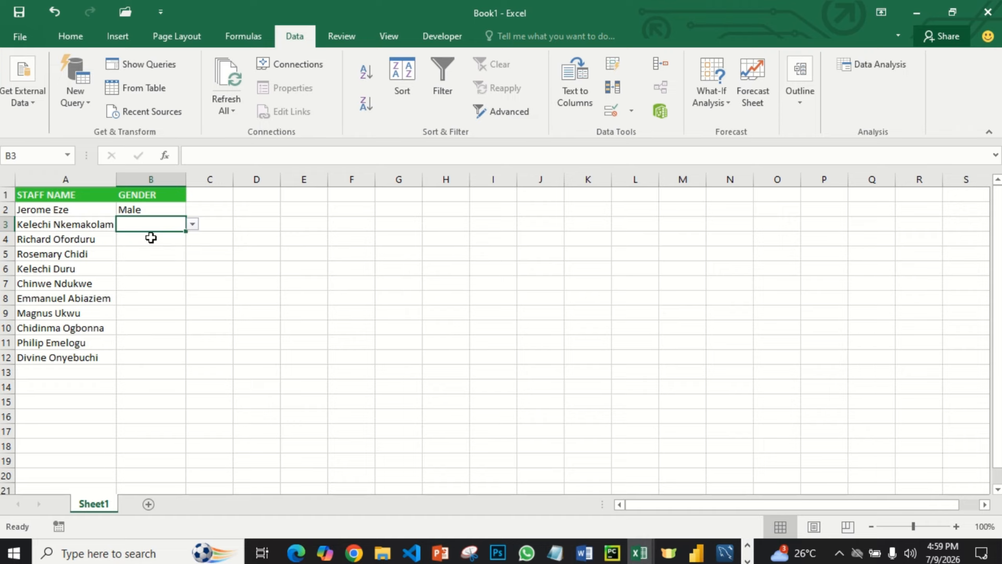
Choose Male from the drop-down lists in cells B3 and B4, and Female in cell B5.
left_click(179, 239)
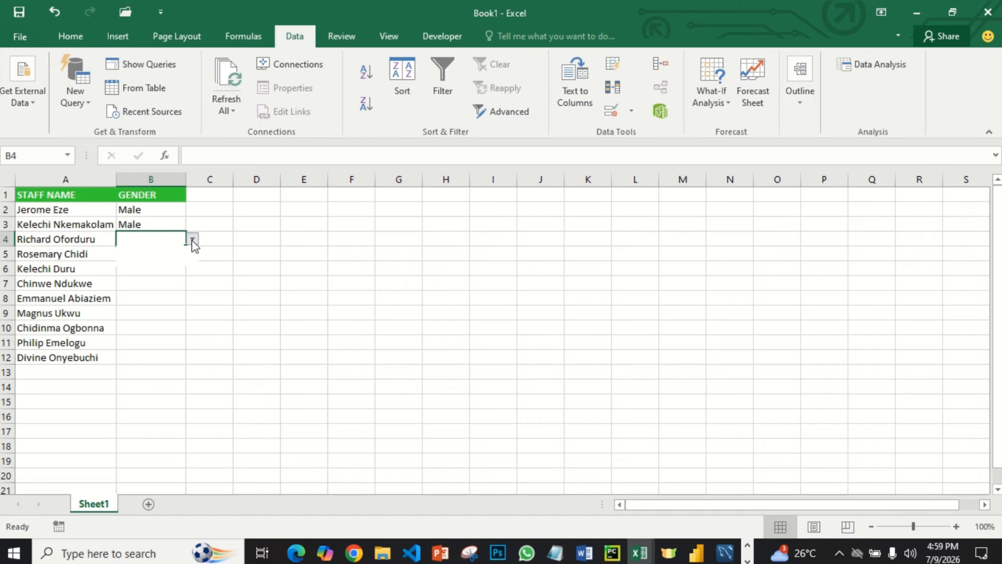
left_click(192, 239)
left_click(152, 252)
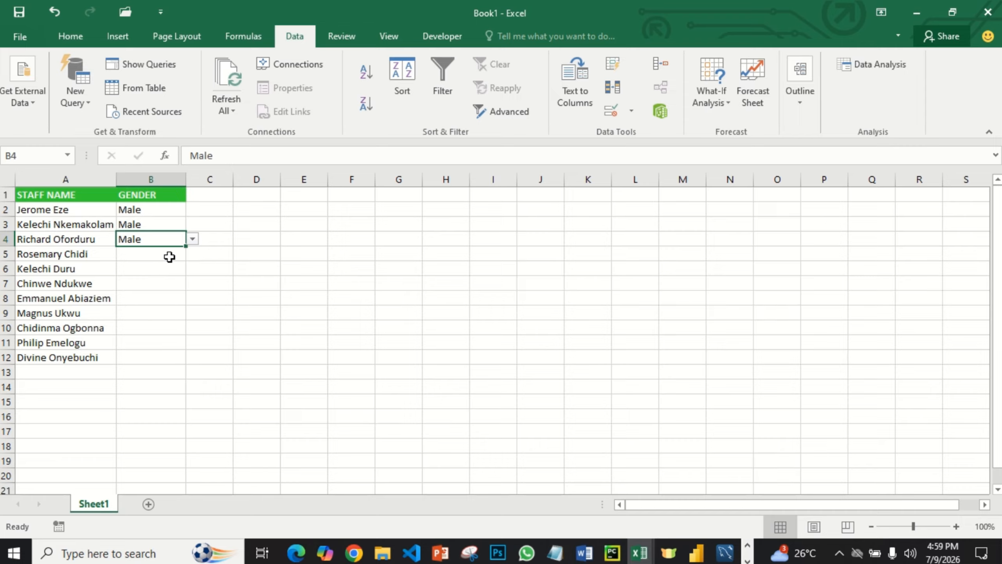
left_click(170, 256)
left_click(192, 254)
left_click(152, 276)
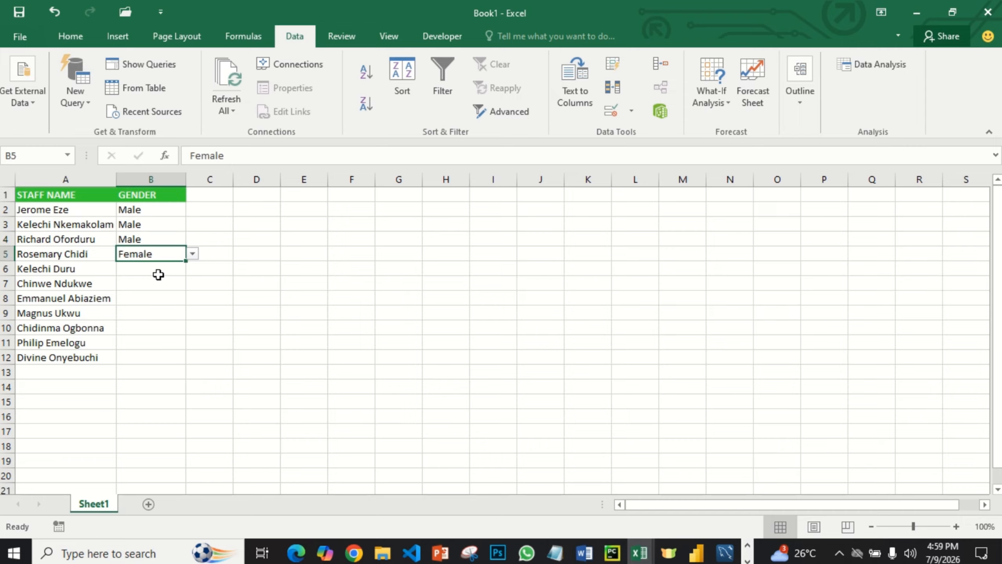
Set cell B6 to Male and cell B7 to Female using their drop-down lists.
left_click(178, 269)
left_click(192, 270)
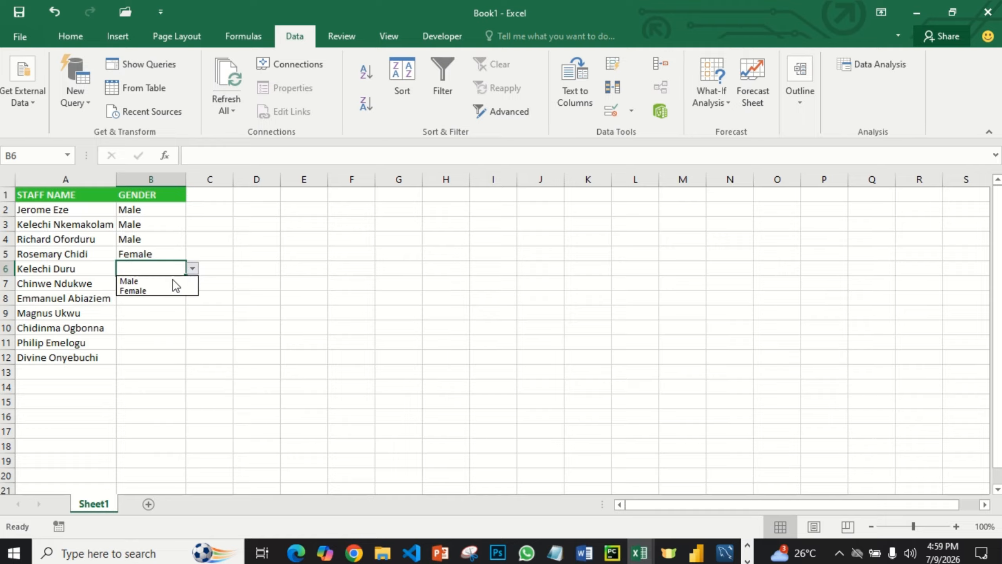
left_click(160, 281)
left_click(158, 285)
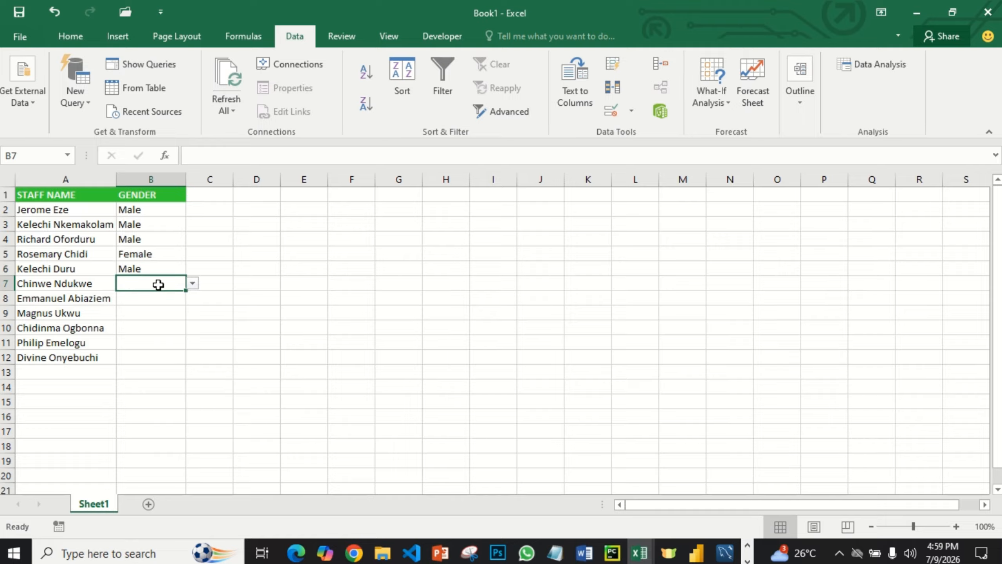
left_click(193, 284)
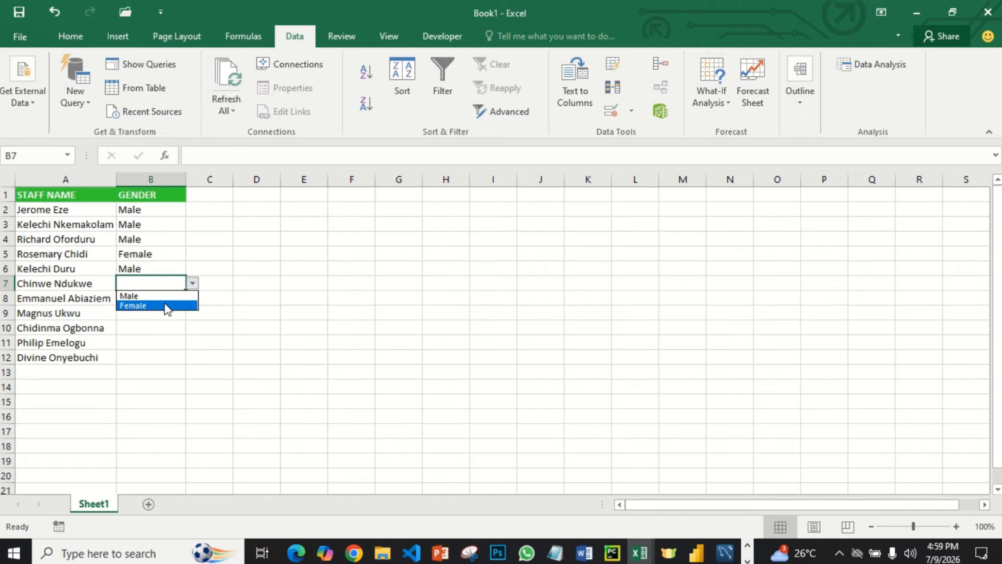
left_click(165, 304)
Pick Male from the drop-down lists in cells B8 and B9.
left_click(159, 298)
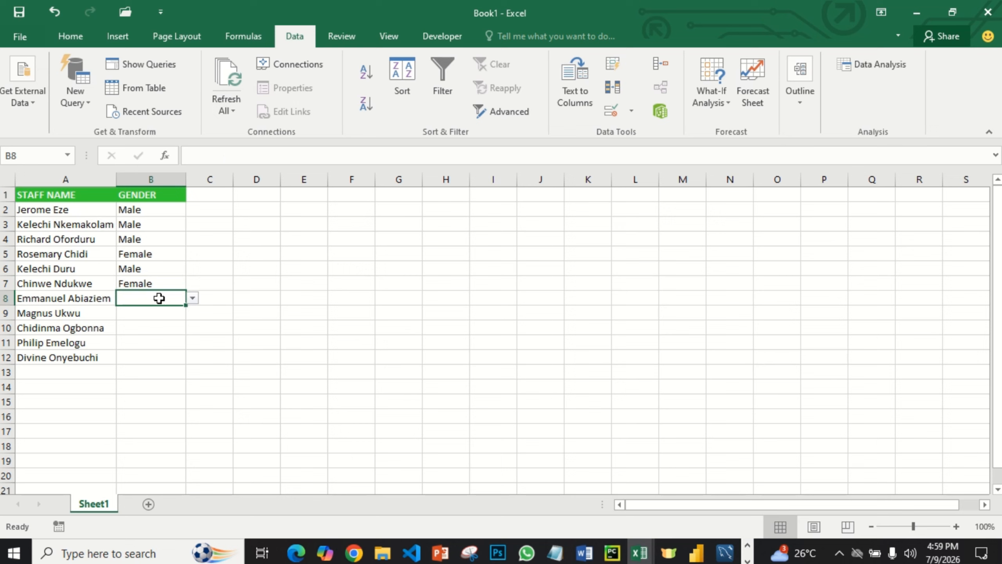
left_click(189, 300)
left_click(151, 312)
left_click(151, 314)
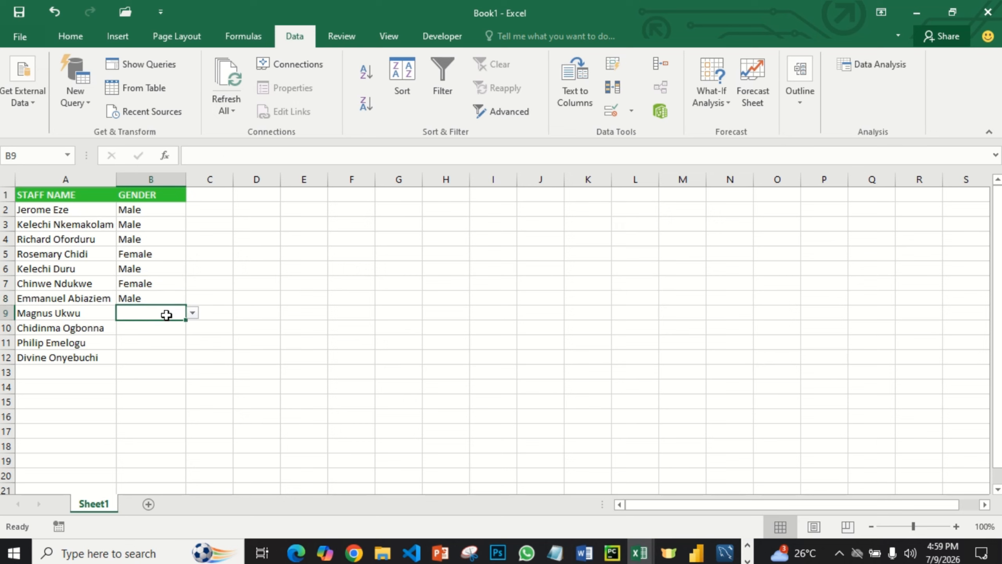
left_click(192, 313)
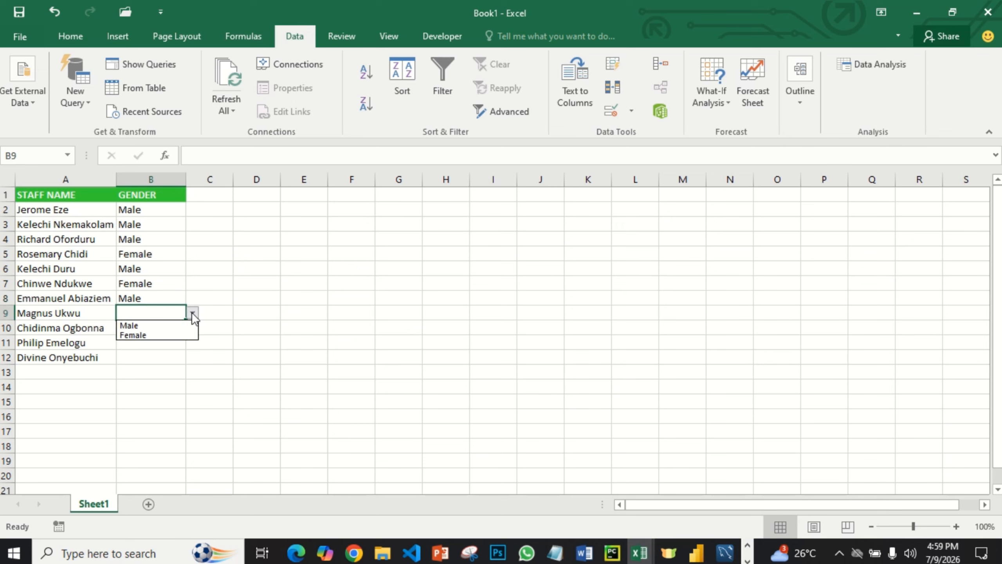
left_click(168, 324)
Choose Female from the drop-down list in cell B10 and Male in cell B11.
left_click(170, 329)
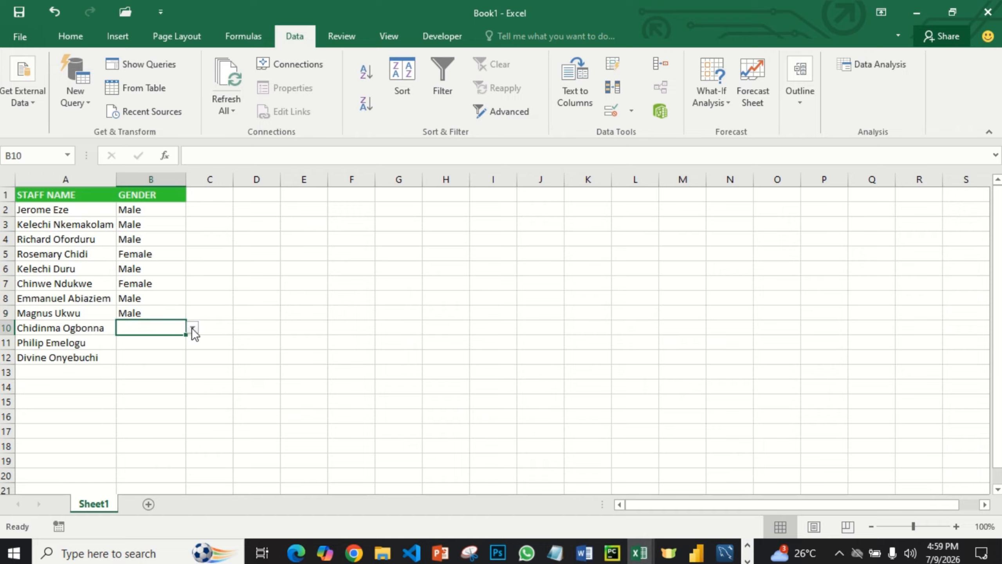
left_click(193, 328)
left_click(170, 349)
left_click(150, 343)
left_click(193, 343)
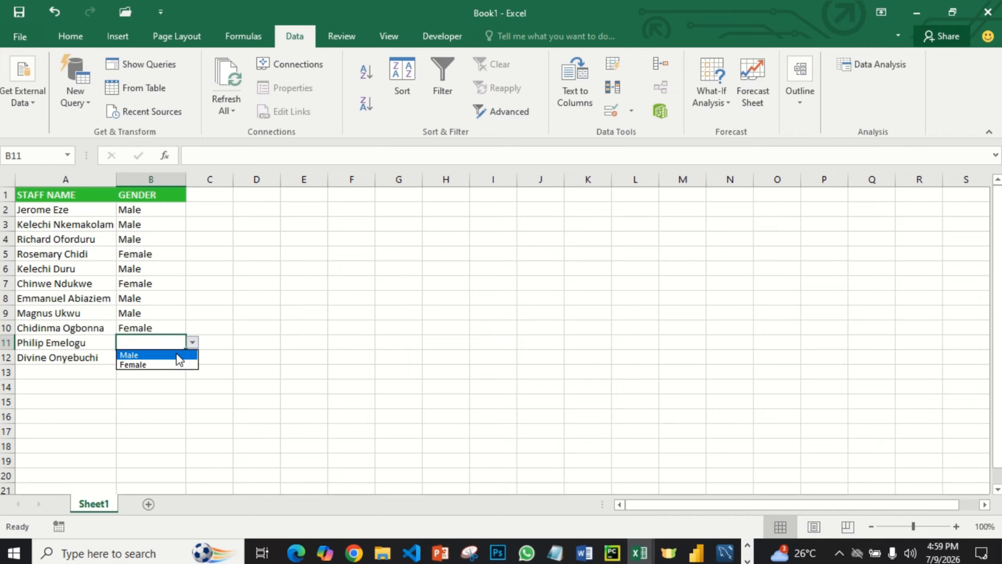
left_click(173, 351)
Choose Female from the drop-down list in cell B12, the last staff row.
left_click(161, 356)
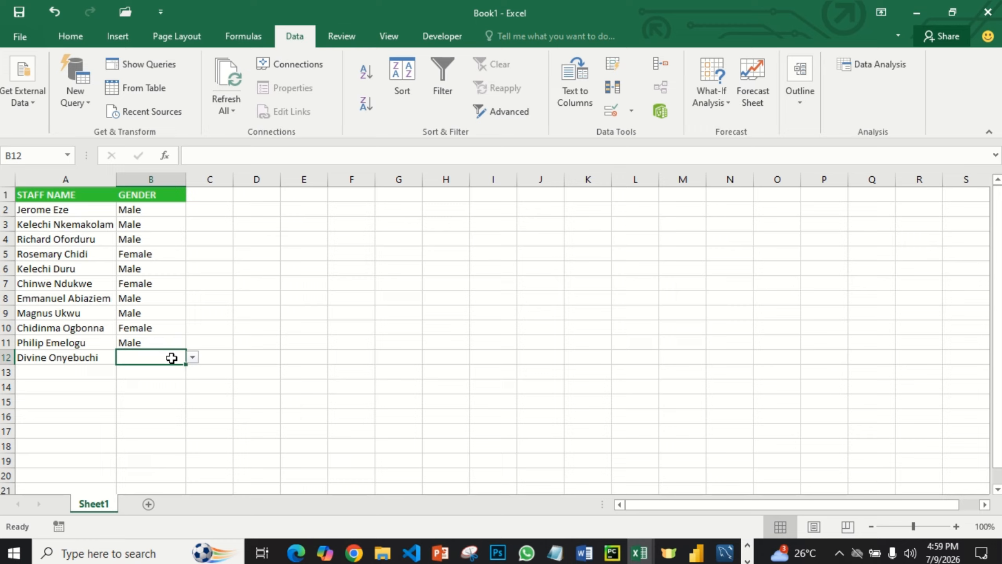
left_click(191, 358)
left_click(174, 379)
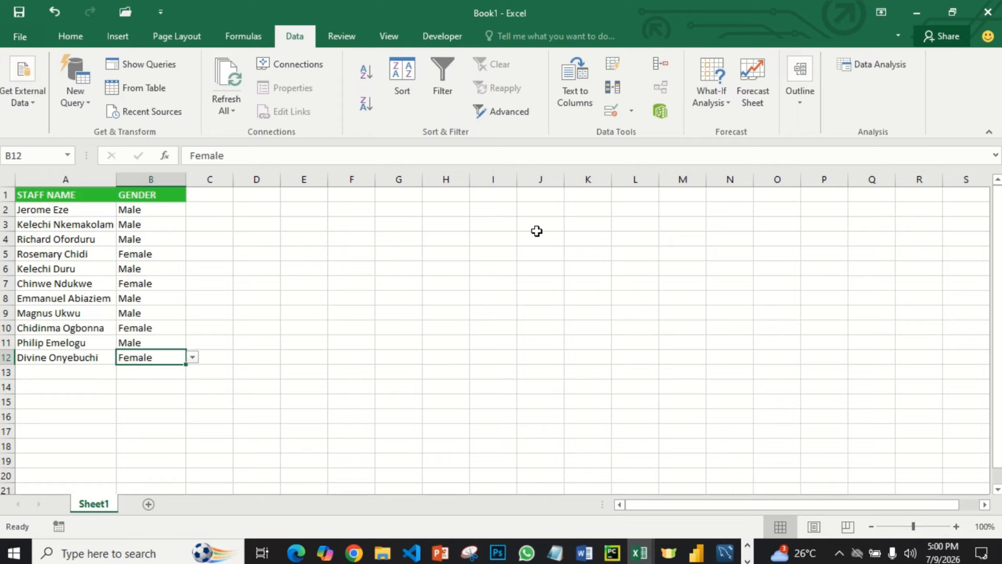
Enter the heading Gender in cell L5, away from the staff table.
left_click(640, 255)
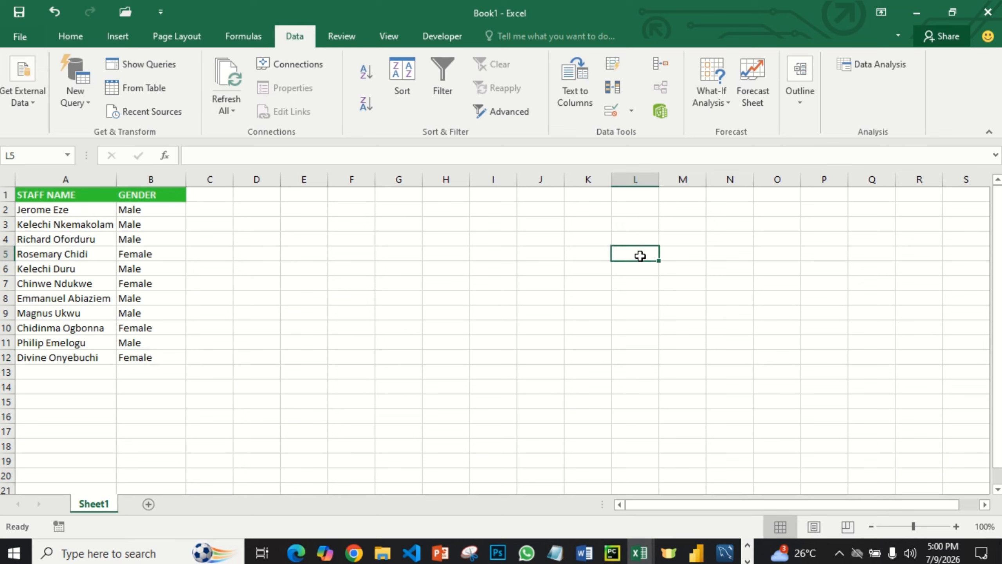
type("Gw")
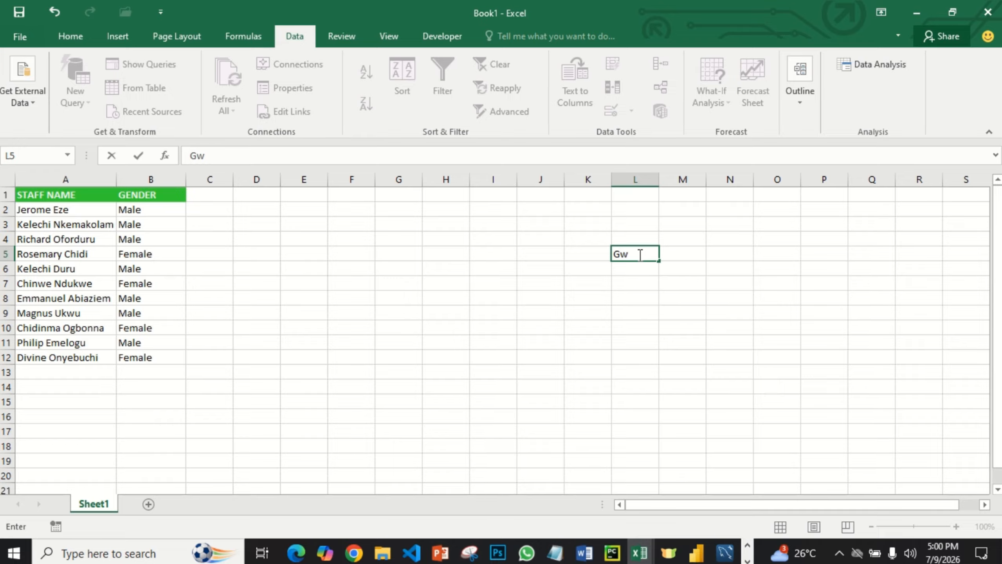
key("BackSpace")
type("ender")
left_click(645, 264)
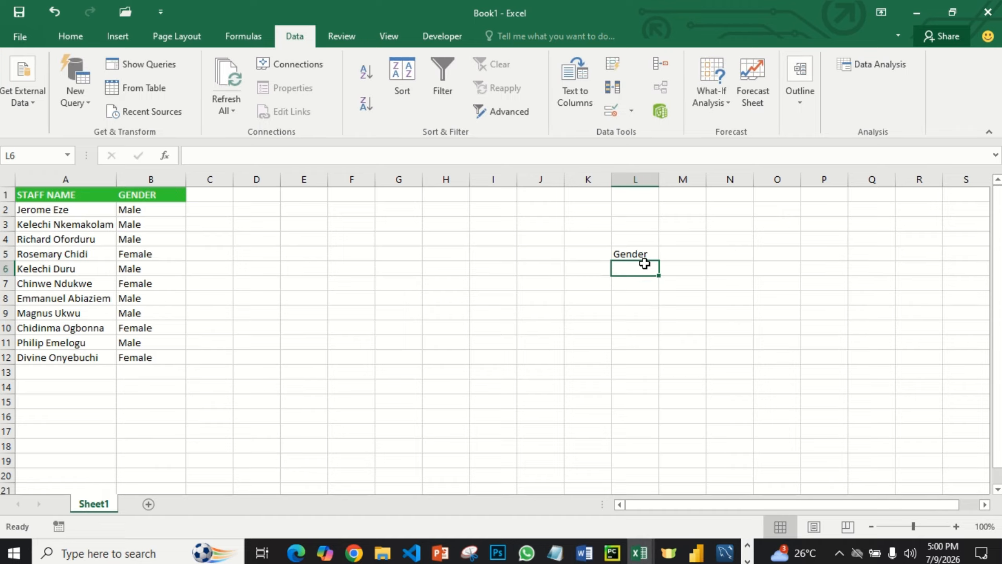
left_click(646, 254)
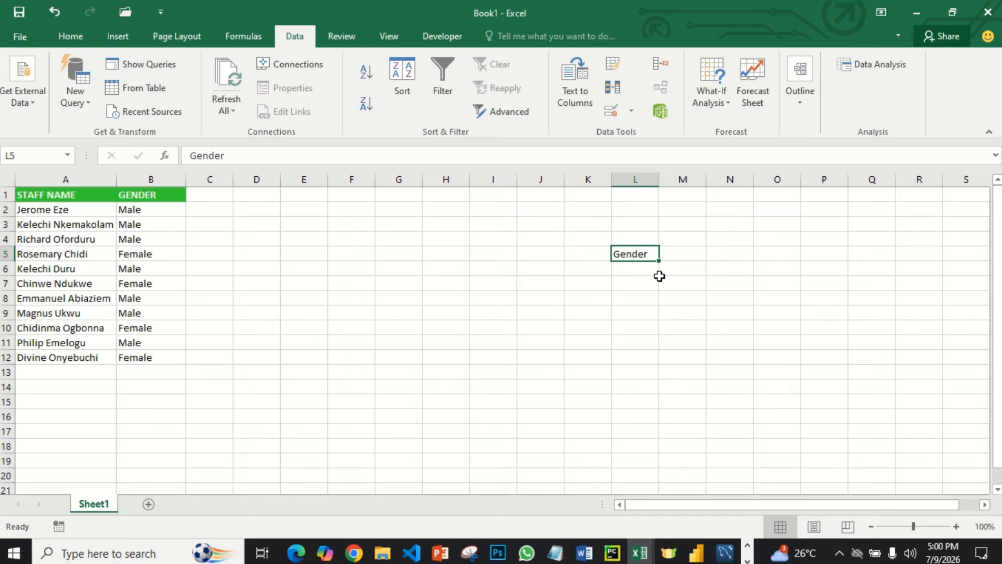
Enter the list values Male in cell L6 and Female in cell L7 and select both cells.
left_click(647, 271)
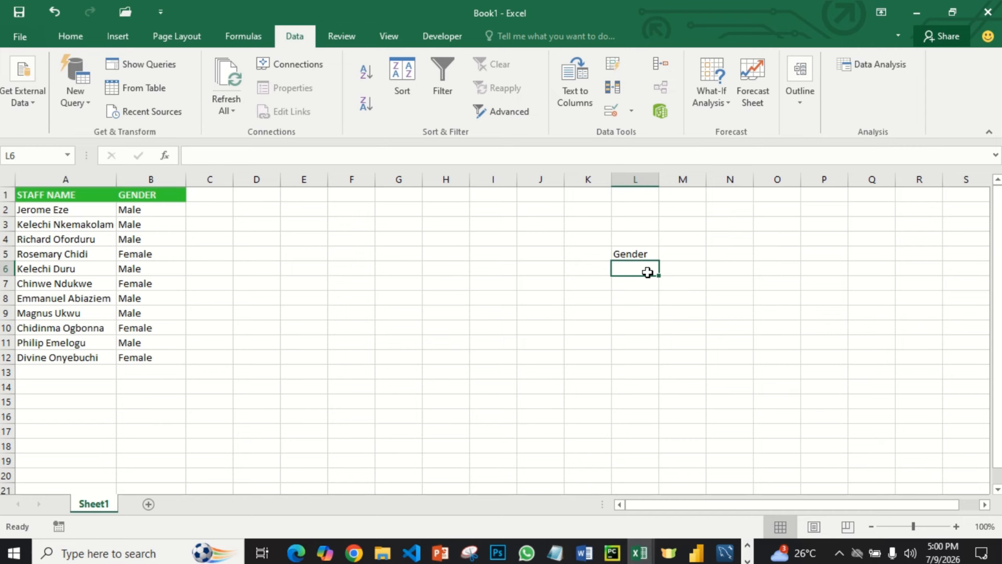
type("F")
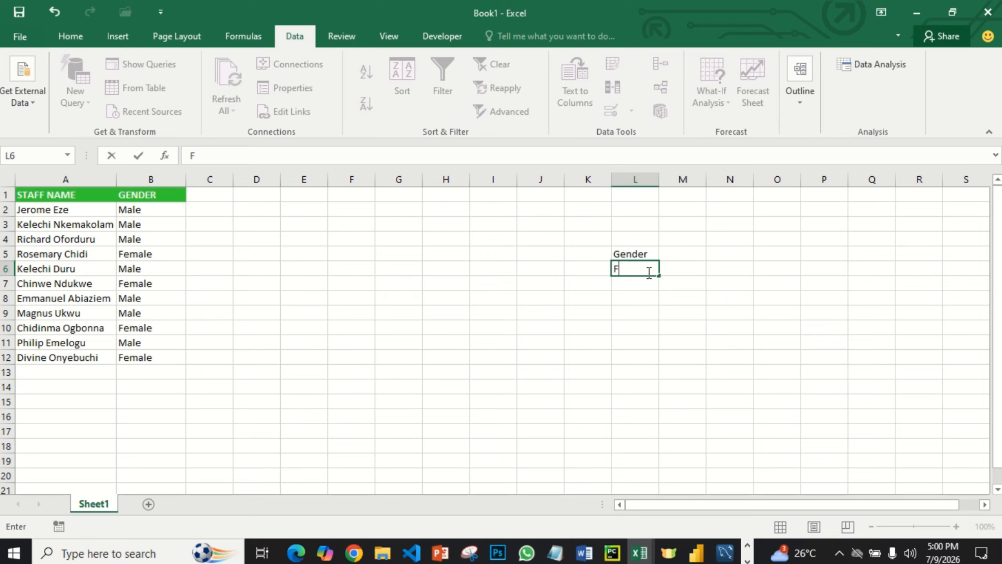
key("BackSpace")
type("Male")
key("Return")
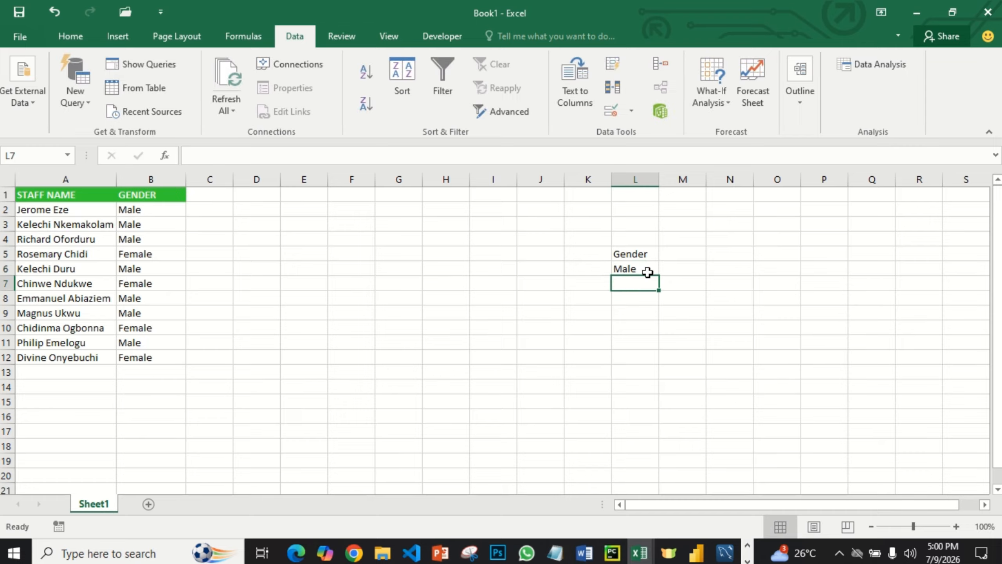
type("Fem")
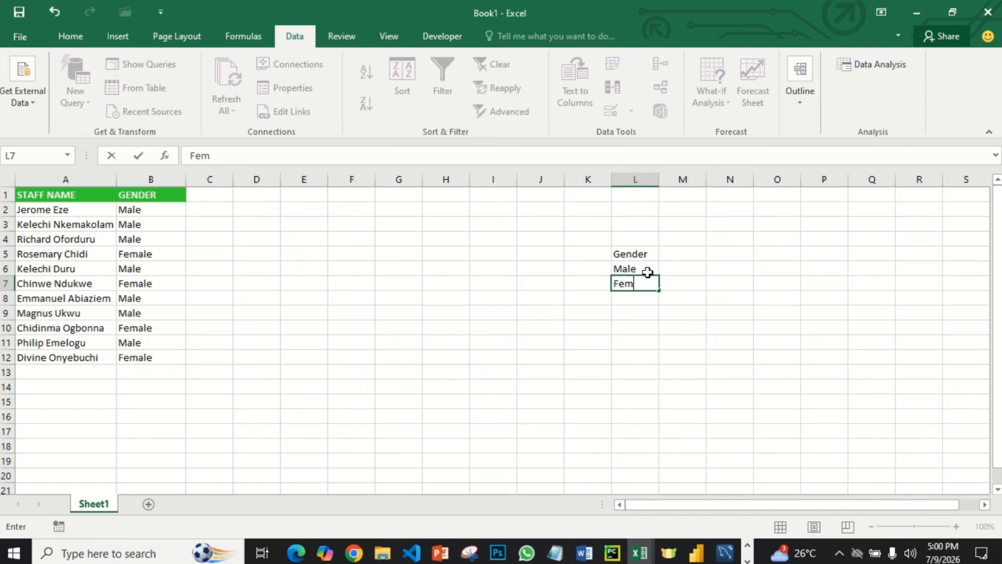
type("ale")
key("Return")
left_click_drag(632, 269, 635, 287)
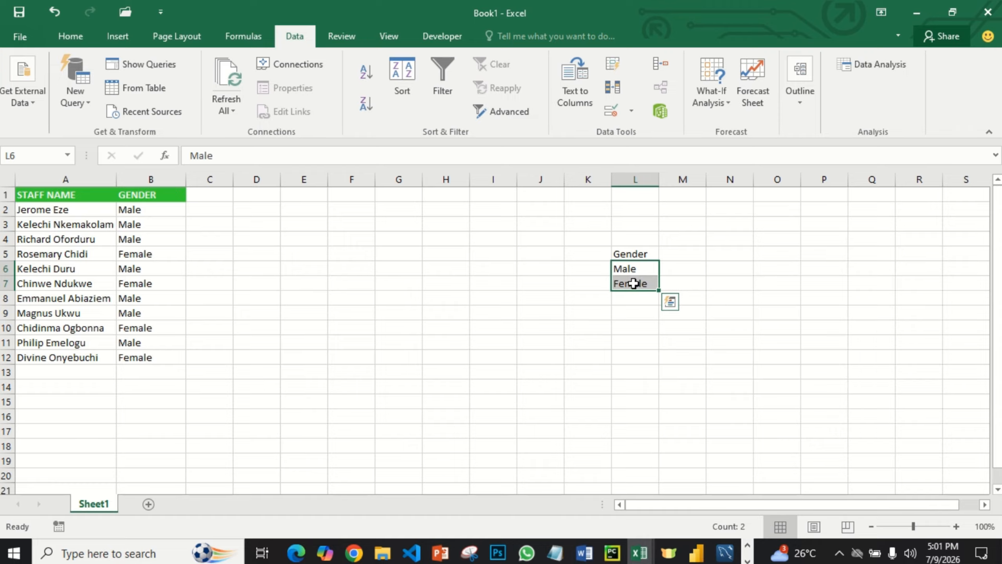
Clear all data validation settings from the gender cells B2:B12 and apply the change.
mouse_move(335, 1)
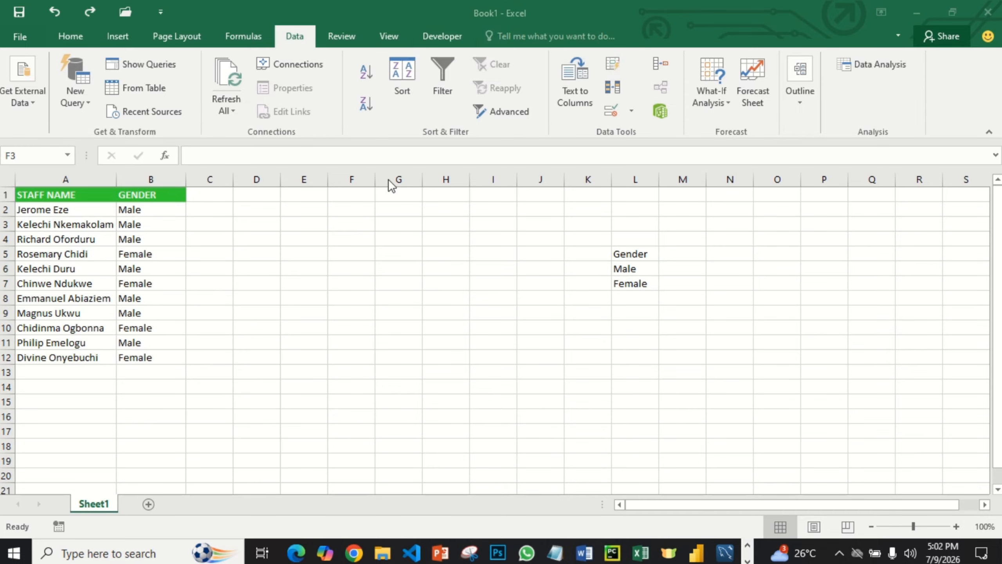
left_click(165, 210)
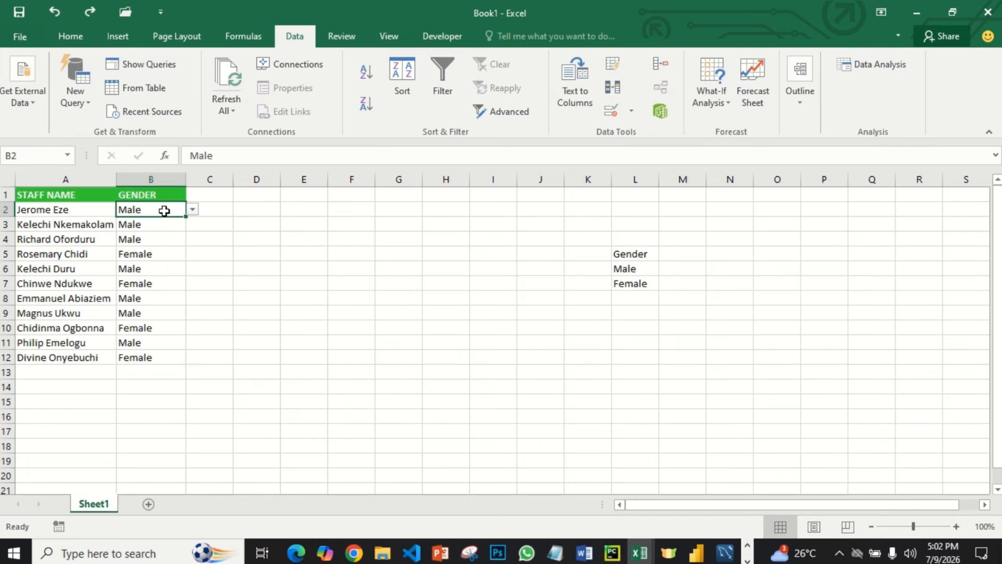
left_click_drag(165, 211, 171, 351)
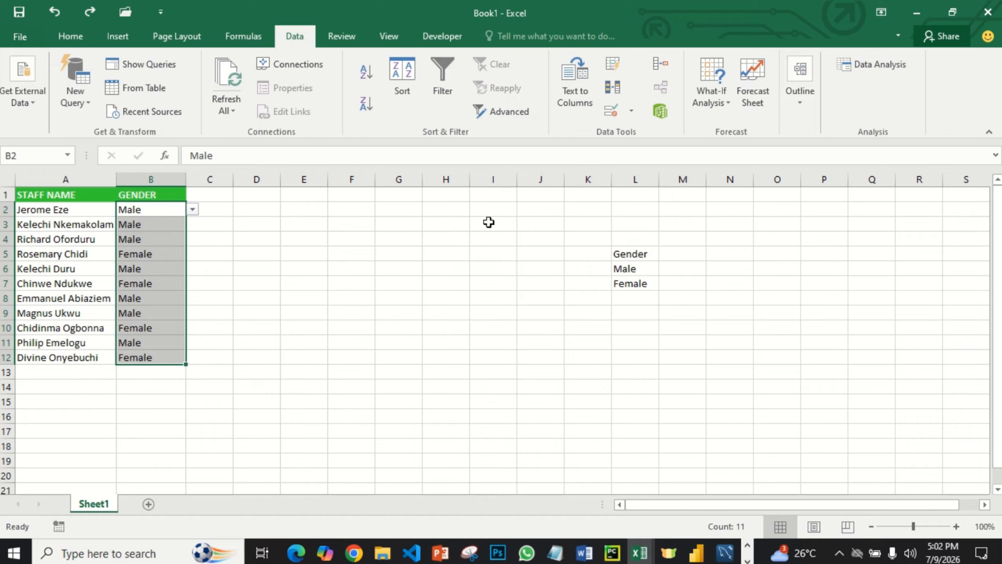
left_click(633, 113)
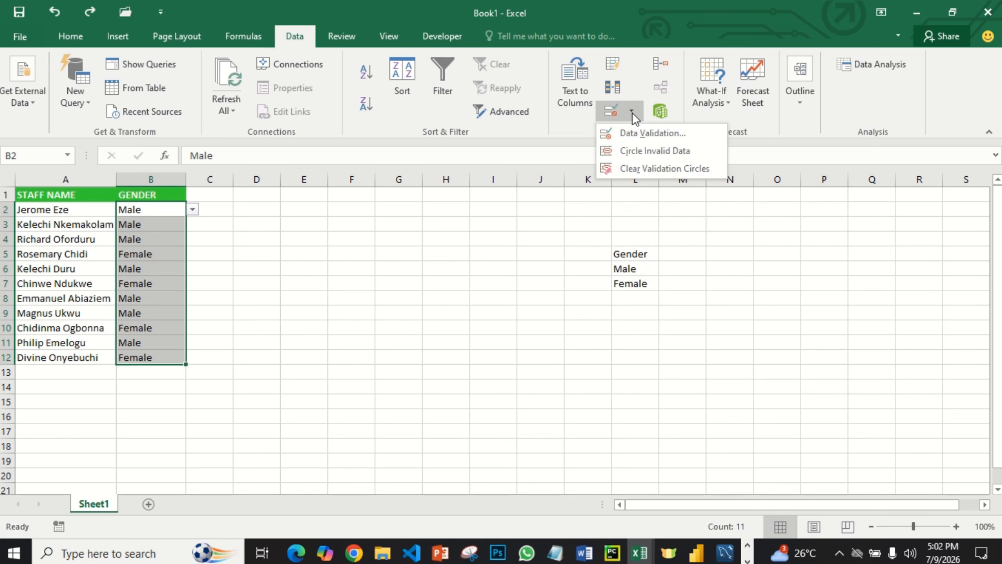
left_click(650, 133)
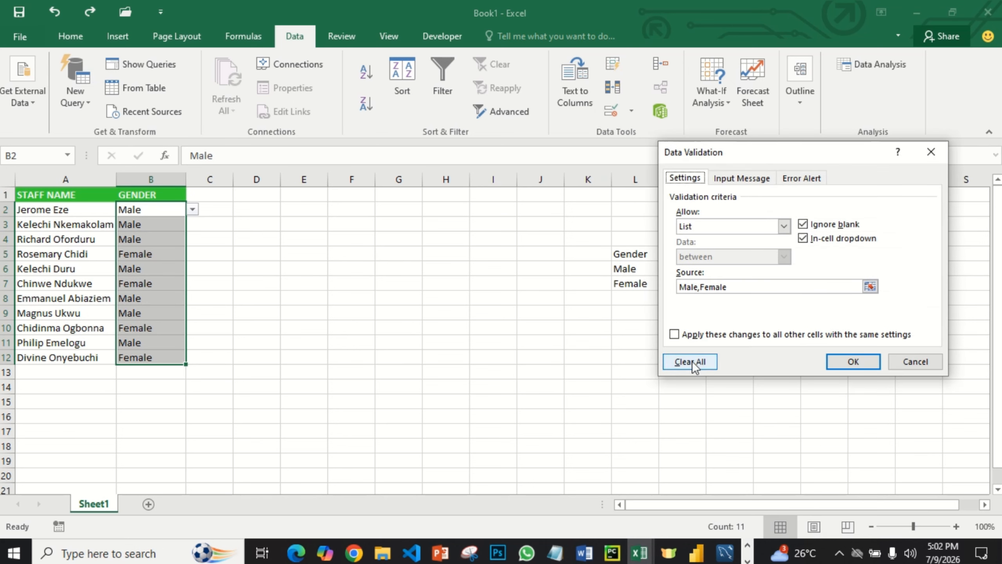
left_click(692, 362)
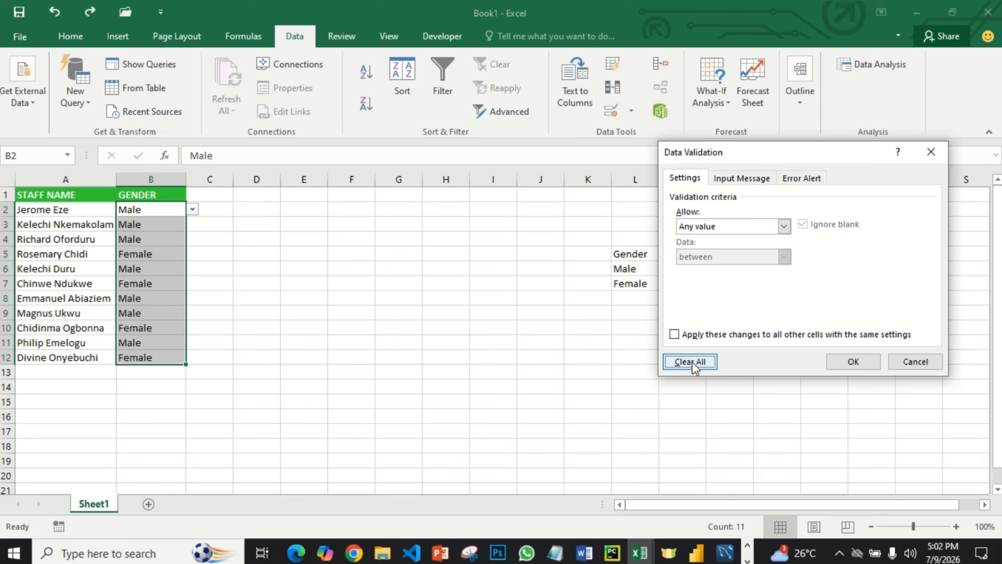
left_click(853, 362)
Check several cells in the GENDER column for remaining drop-down arrows.
left_click(268, 331)
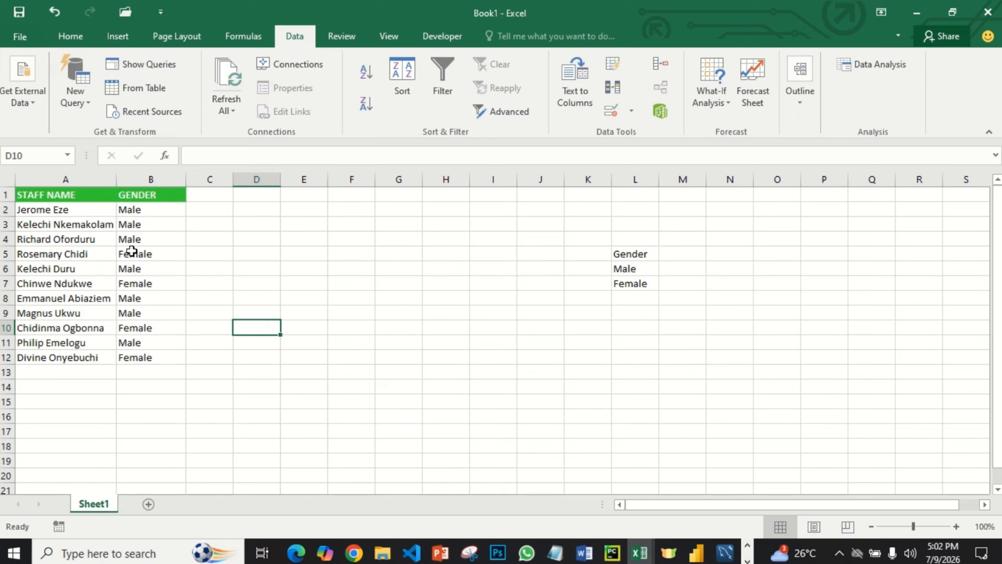
left_click(152, 224)
left_click(162, 256)
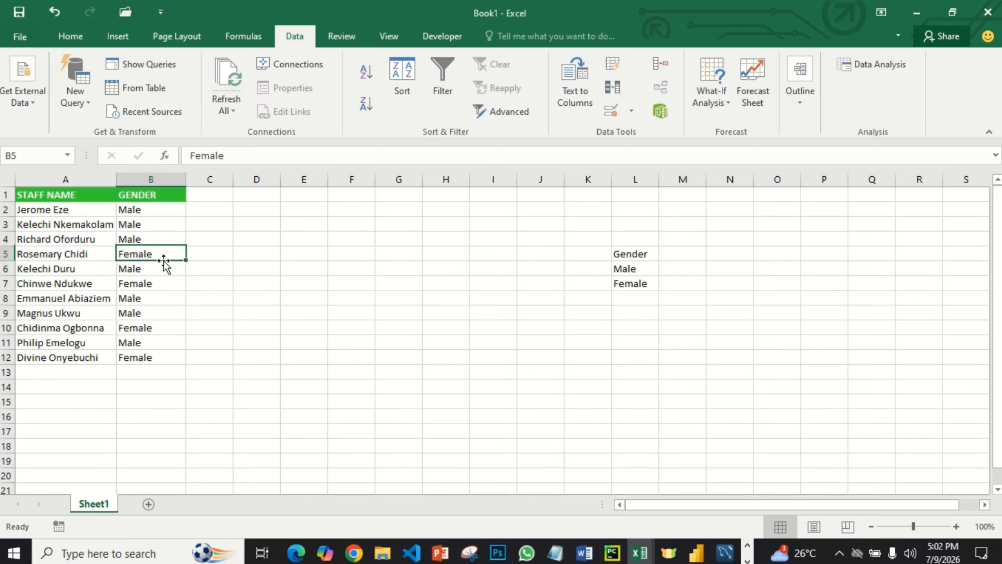
left_click(130, 371)
left_click(165, 210)
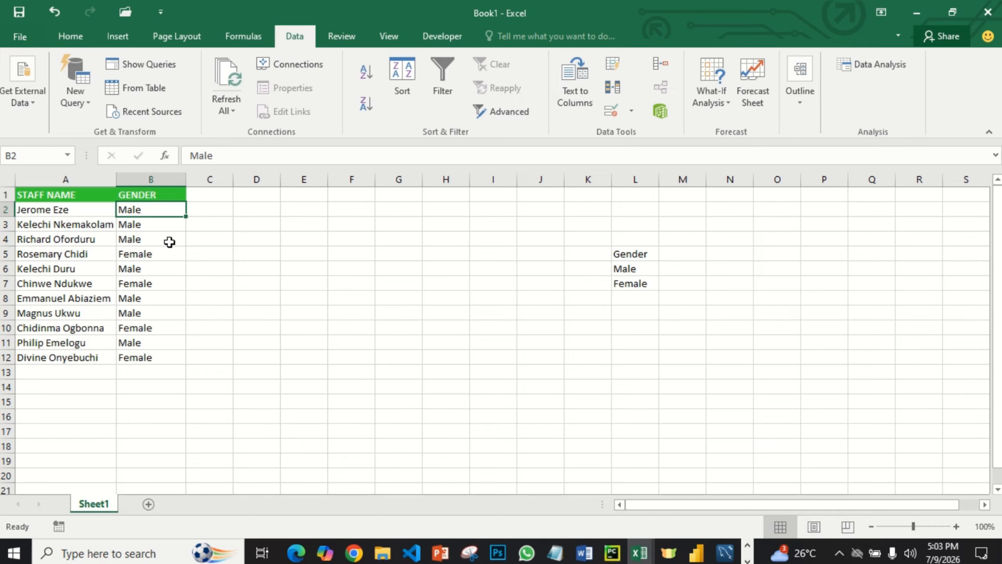
left_click(181, 285)
Delete the contents of the gender cells B2:B12.
left_click_drag(166, 212, 165, 353)
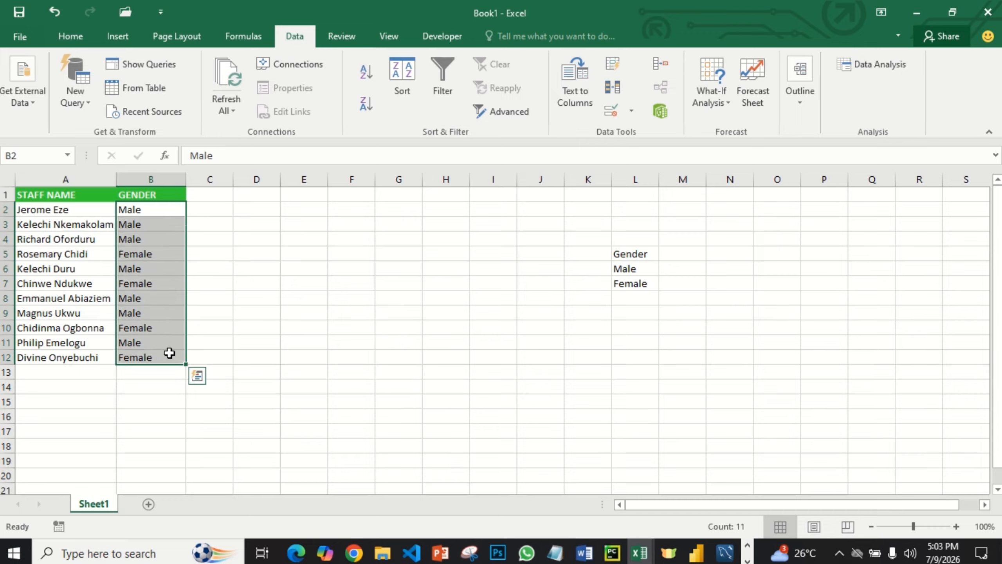
key("Delete")
left_click(342, 367)
Apply list data validation to the gender cells B2:B12, using cells L6:L7 as the source.
left_click(158, 208)
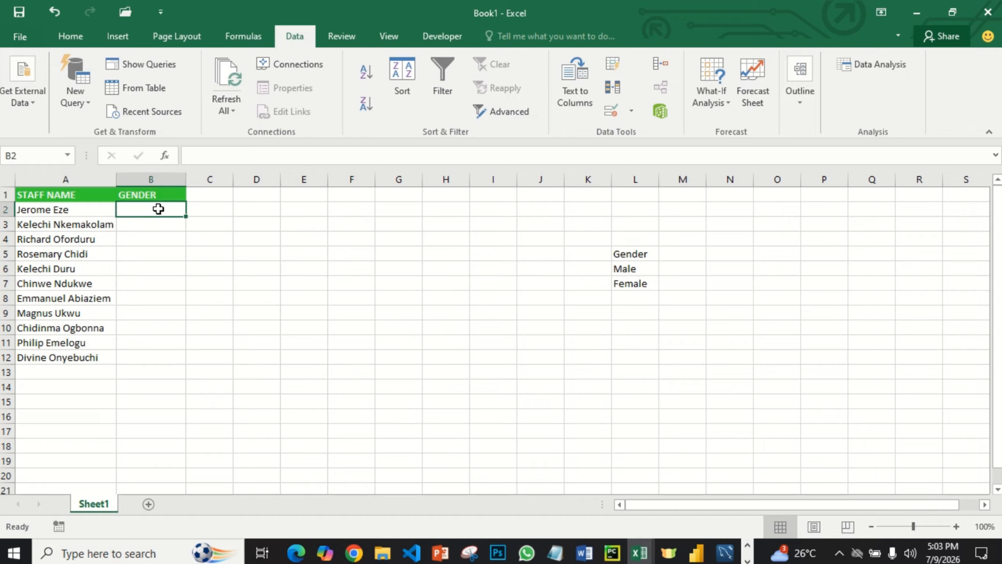
left_click_drag(158, 208, 166, 354)
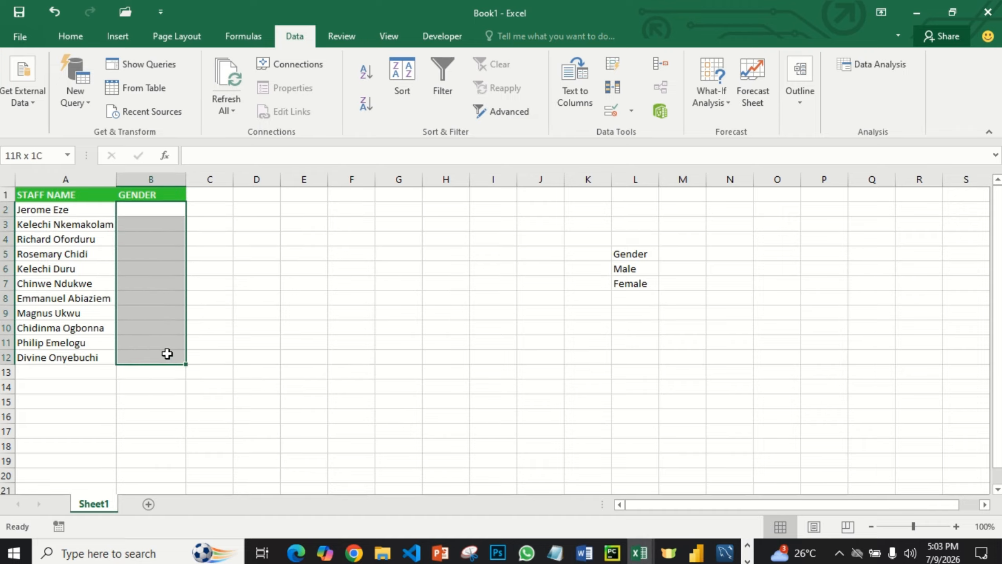
left_click_drag(166, 354, 166, 354)
left_click(633, 110)
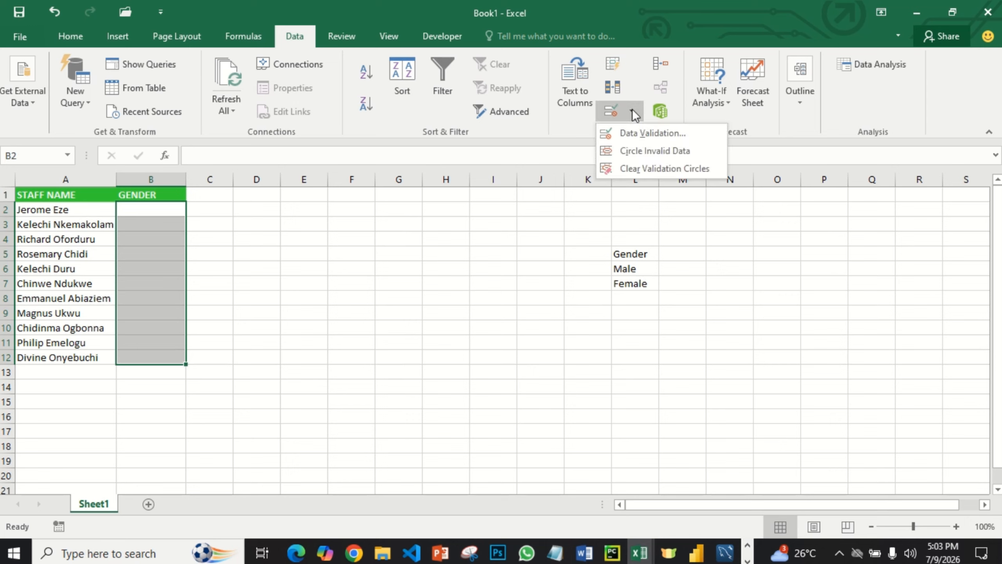
left_click(635, 131)
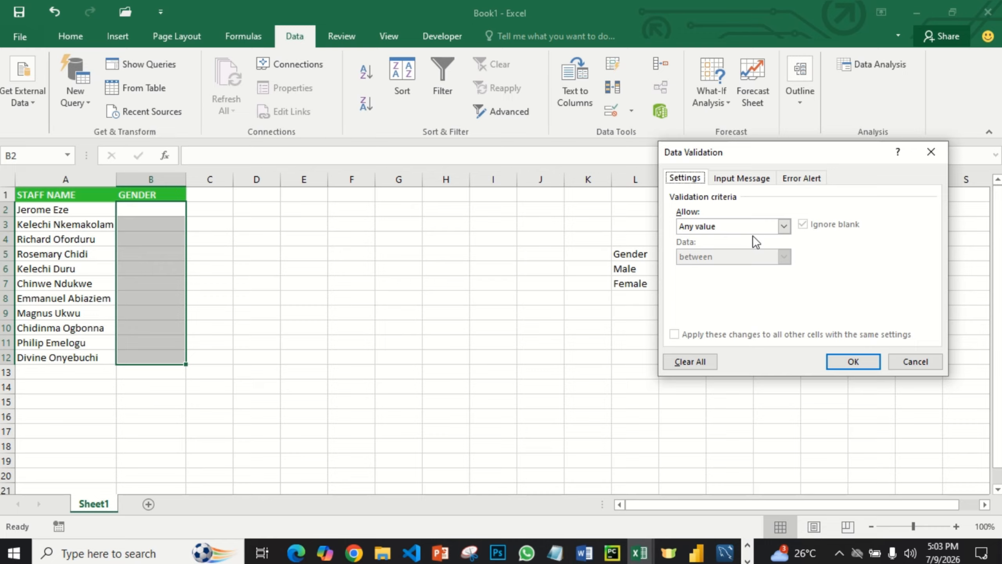
left_click(784, 227)
left_click(702, 268)
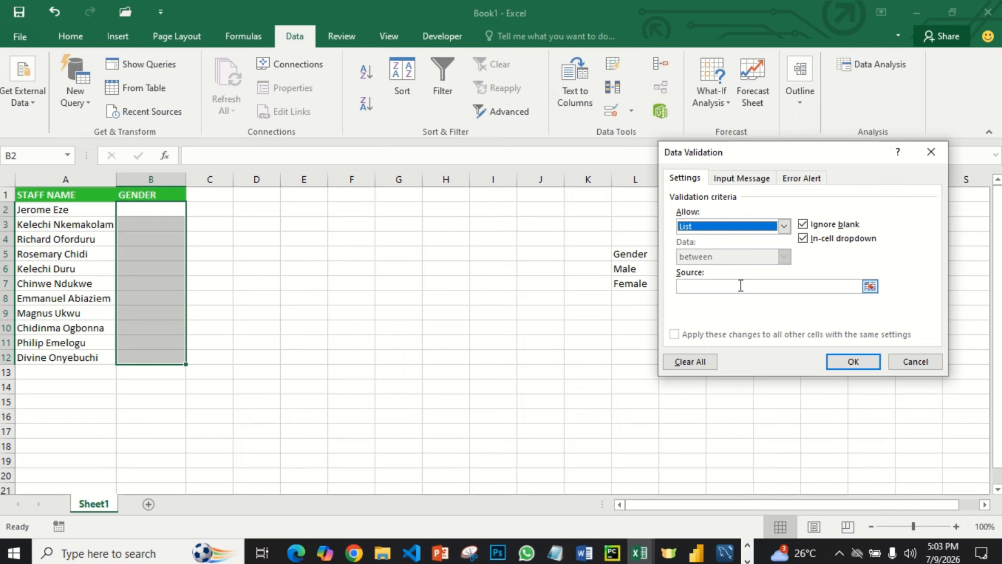
left_click(870, 286)
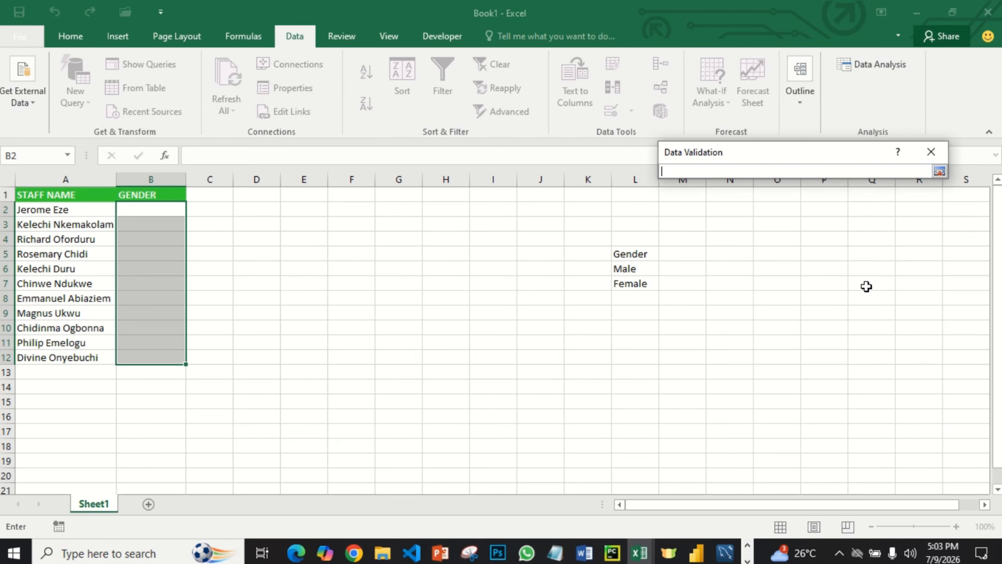
left_click_drag(628, 269, 632, 282)
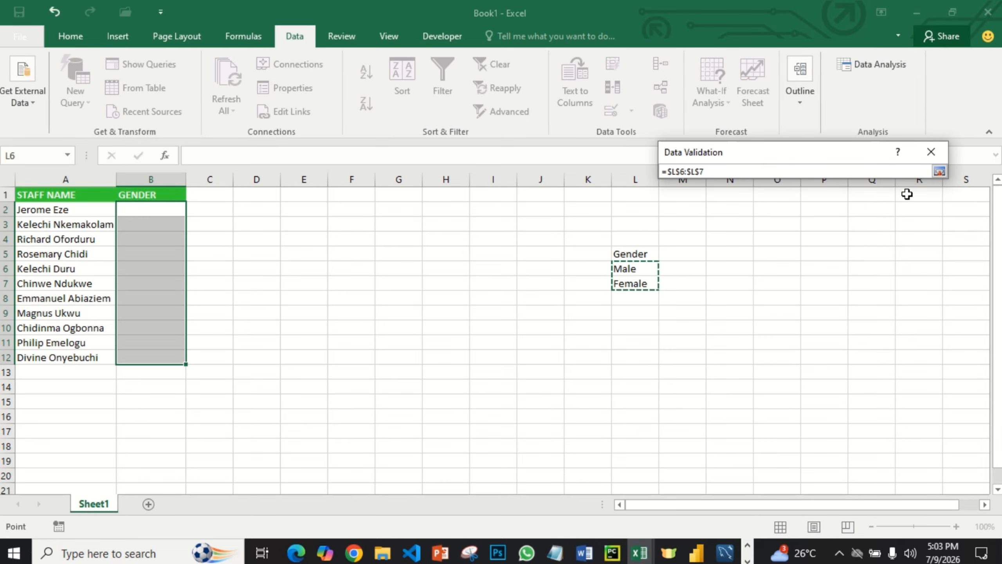
left_click(940, 172)
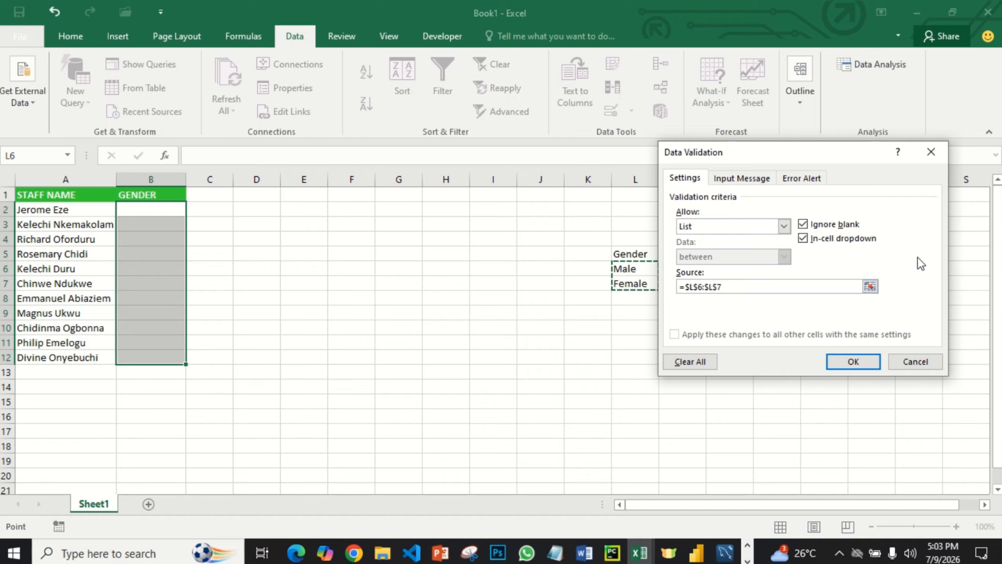
left_click(855, 357)
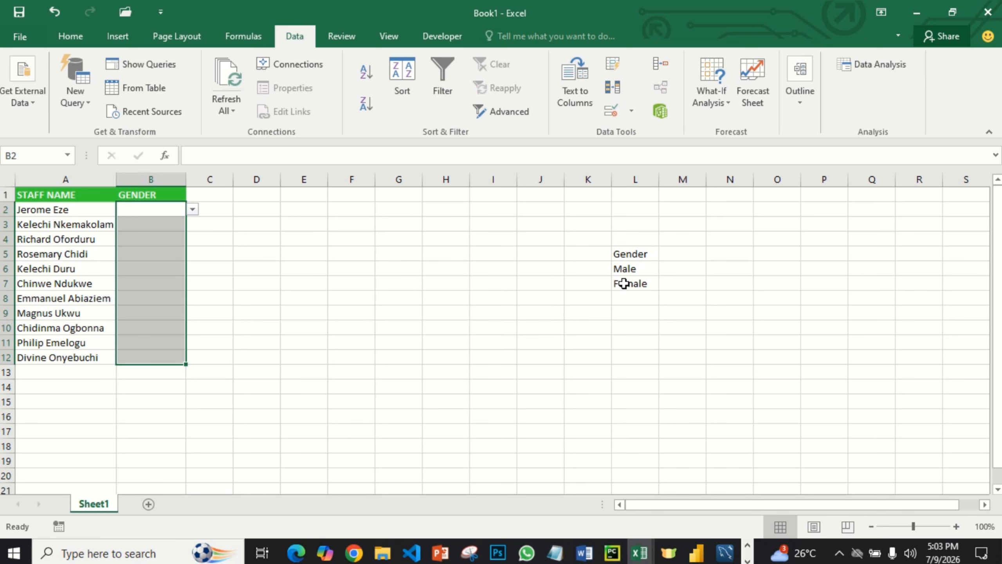
Choose Male from the drop-down list in B2, and try both list options in B3, finishing with Male.
left_click(145, 224)
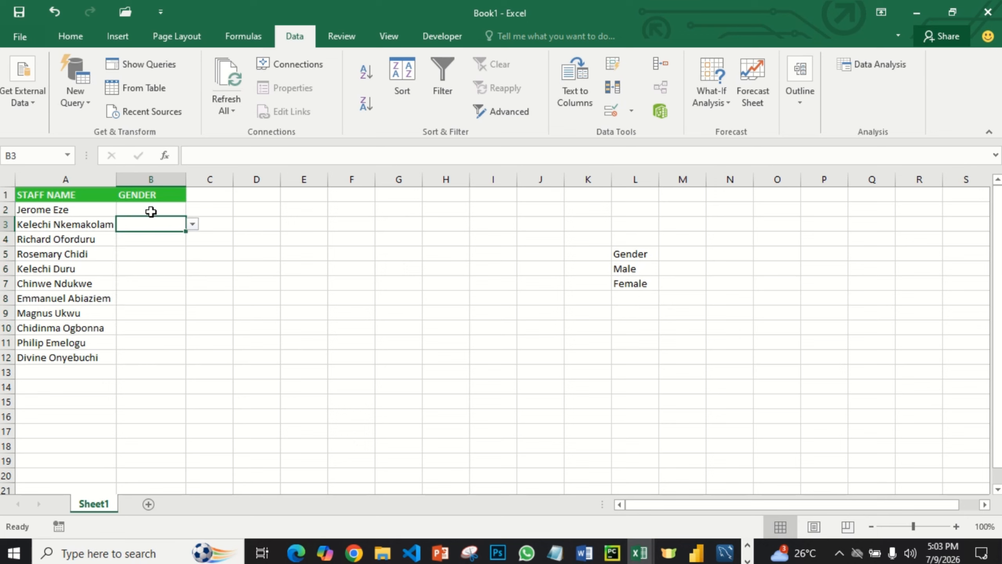
left_click(150, 211)
left_click(192, 212)
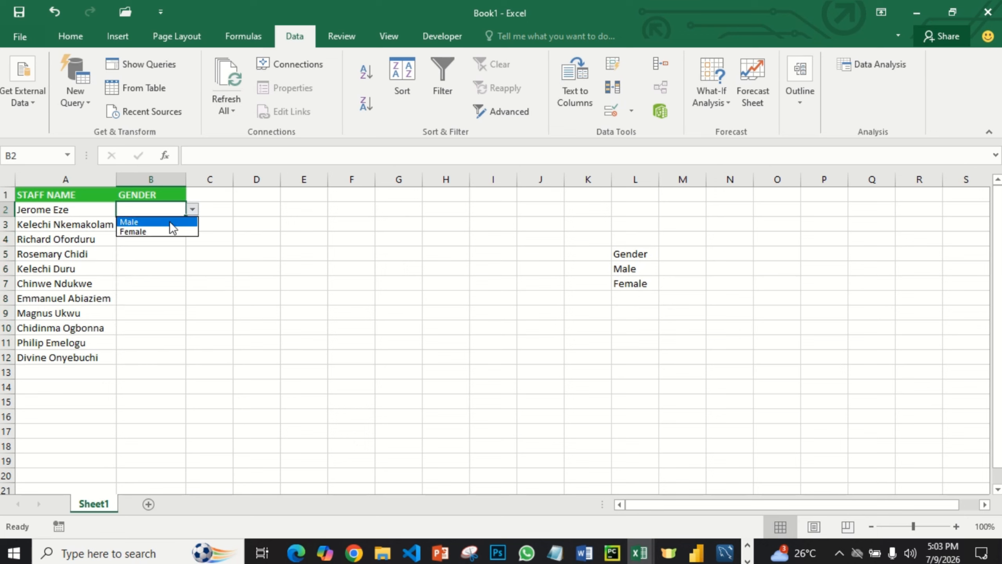
left_click(169, 221)
left_click(179, 227)
left_click(192, 224)
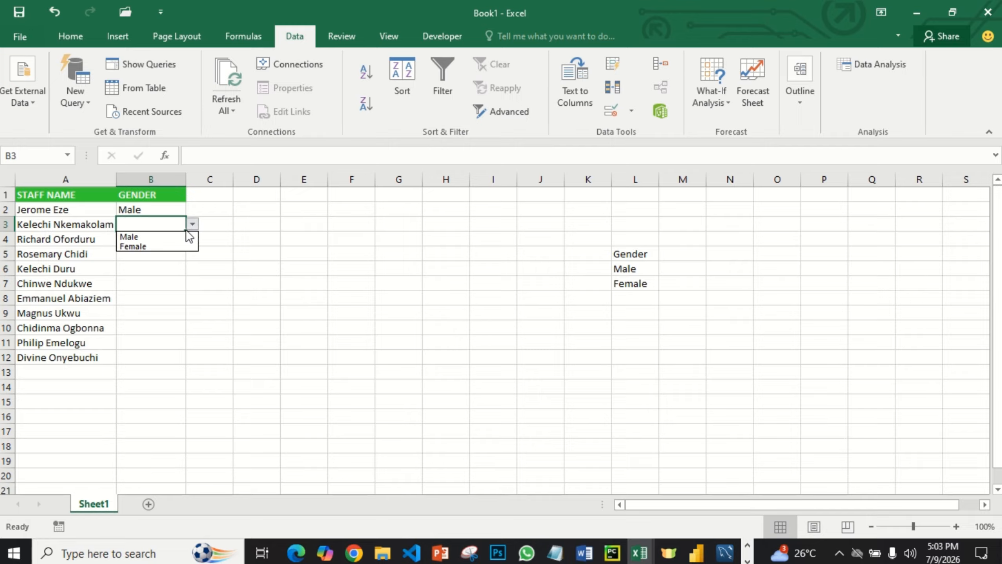
left_click(156, 245)
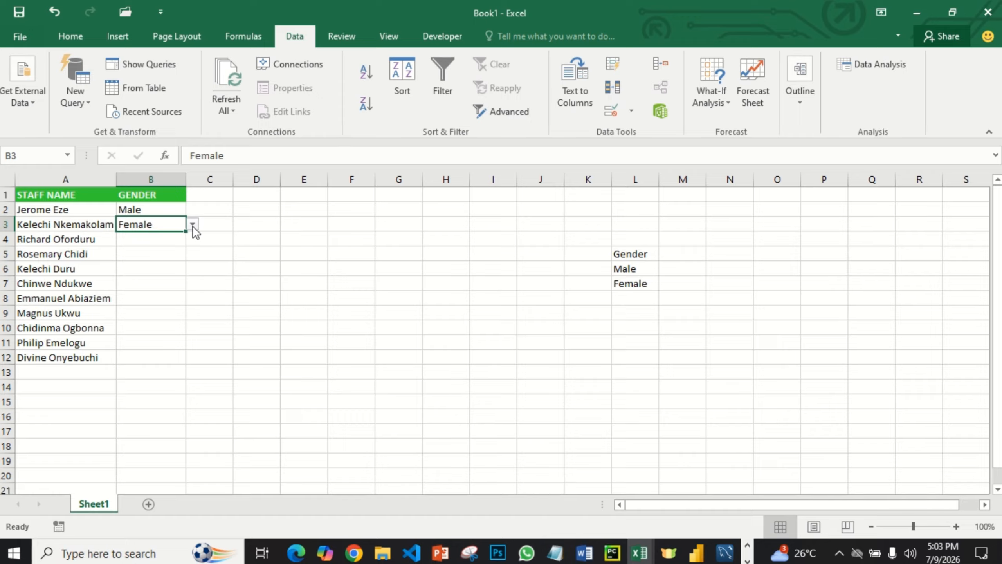
left_click(193, 225)
left_click(161, 236)
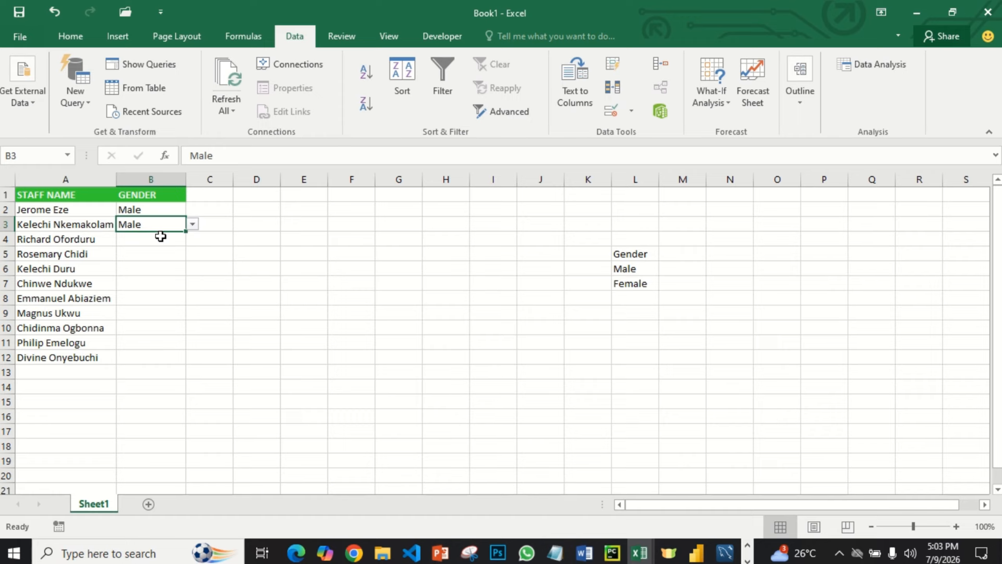
left_click(192, 224)
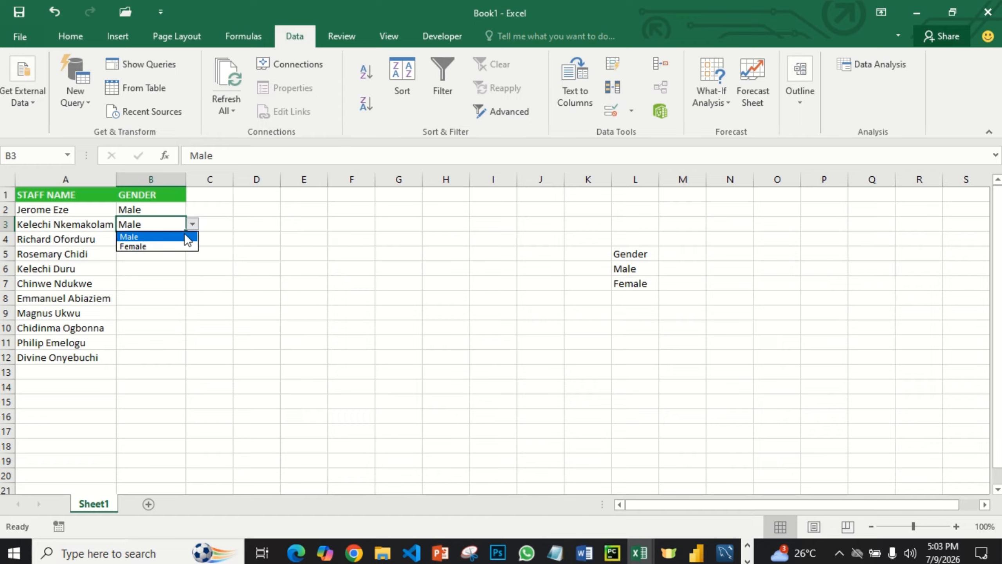
left_click(161, 237)
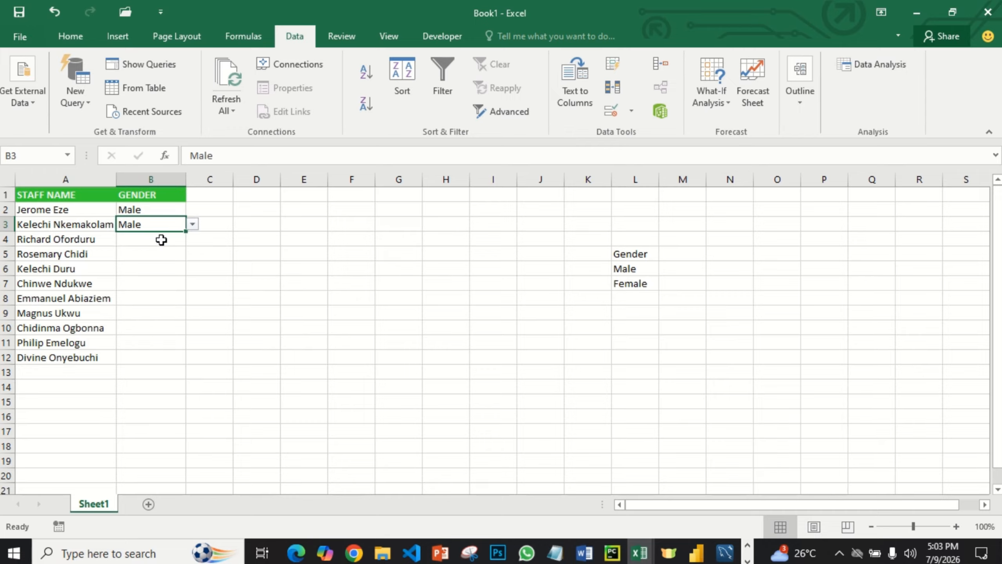
Choose Male in B4, Female in B5 and Male in B6 from their drop-down lists.
left_click(167, 243)
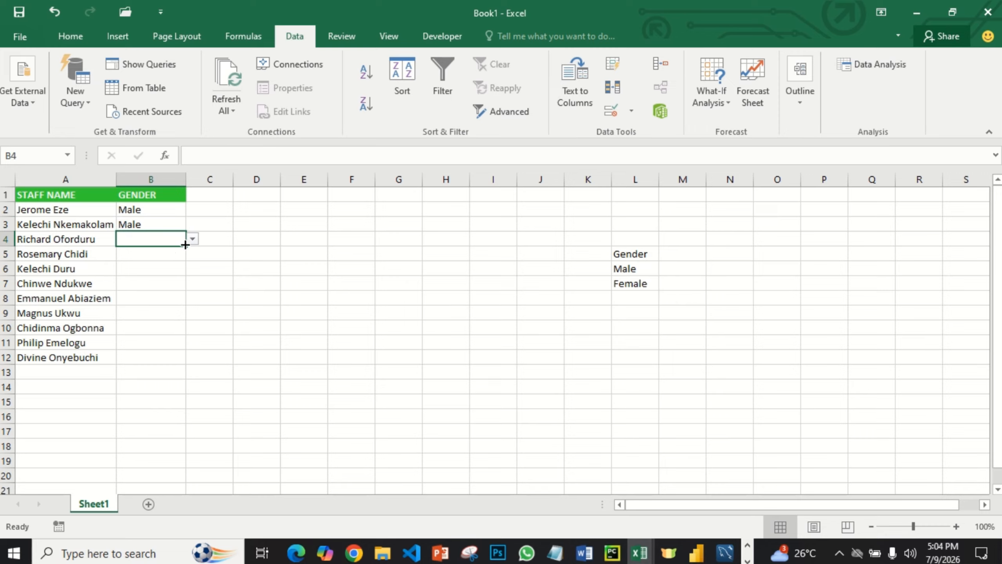
left_click(192, 240)
left_click(174, 253)
left_click(175, 253)
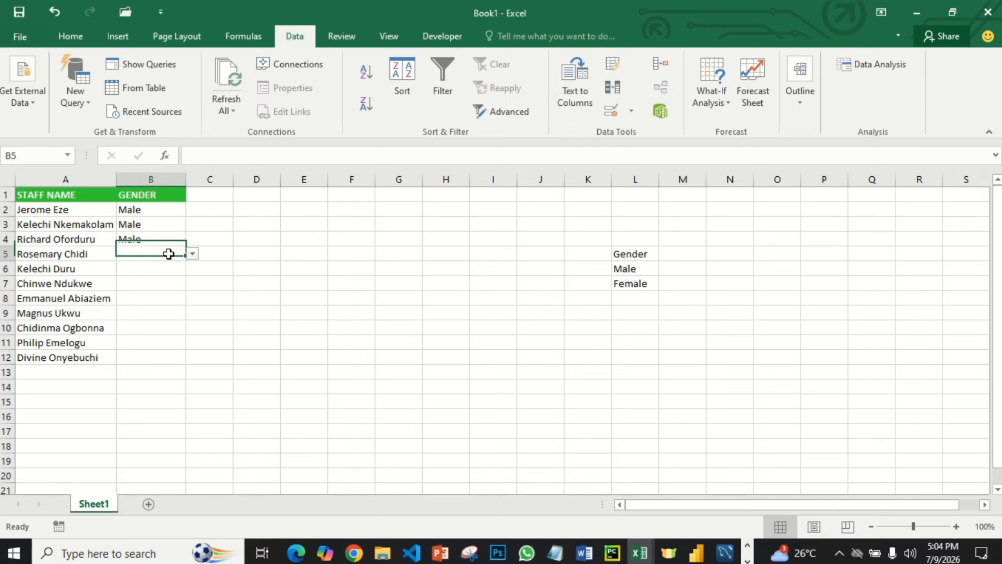
left_click(193, 252)
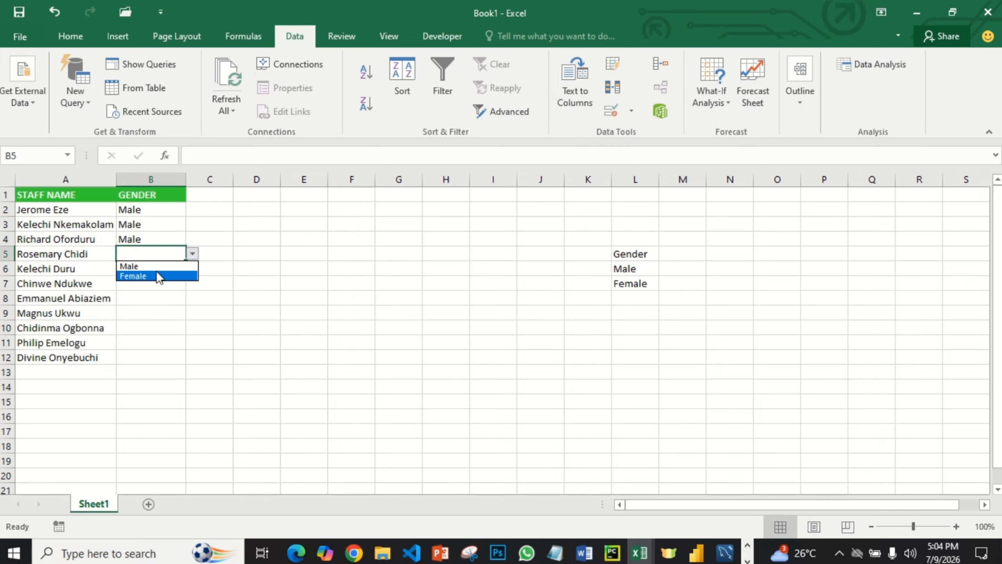
left_click(157, 271)
left_click(144, 275)
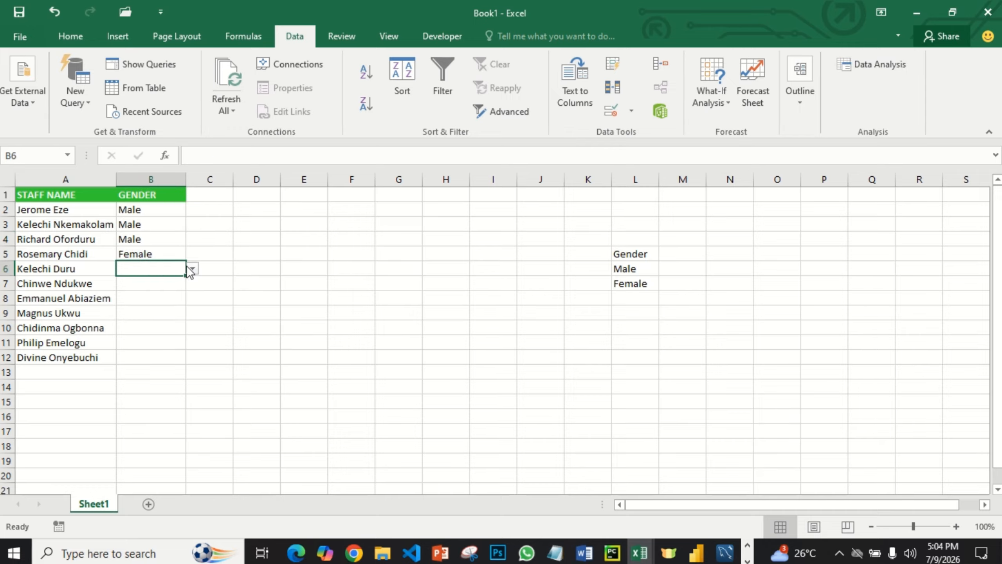
left_click(192, 269)
left_click(159, 280)
Delete the list source values in L6:L7 and inspect the options in B7's drop-down list.
left_click_drag(619, 269, 627, 283)
key("ctrl+c")
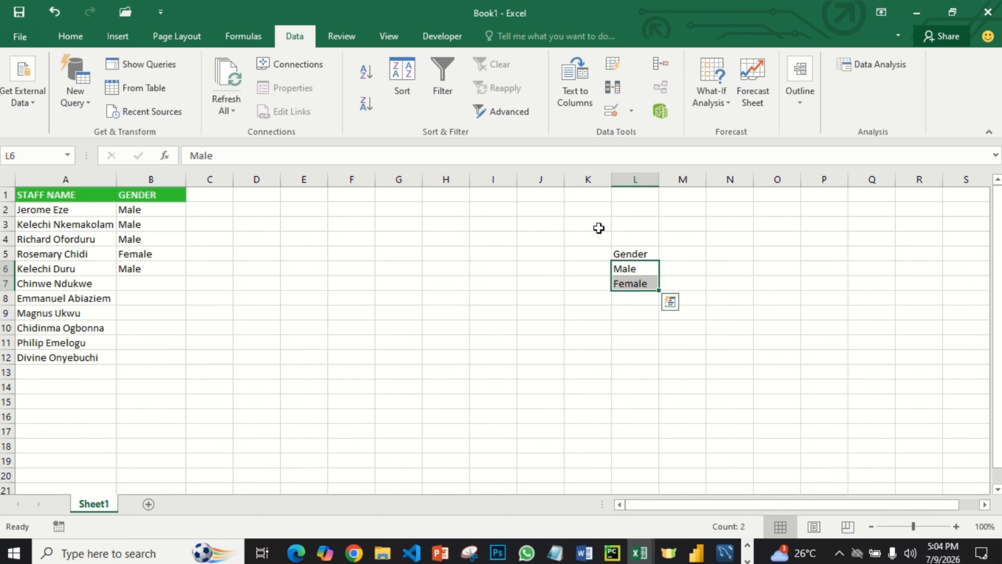
key("Delete")
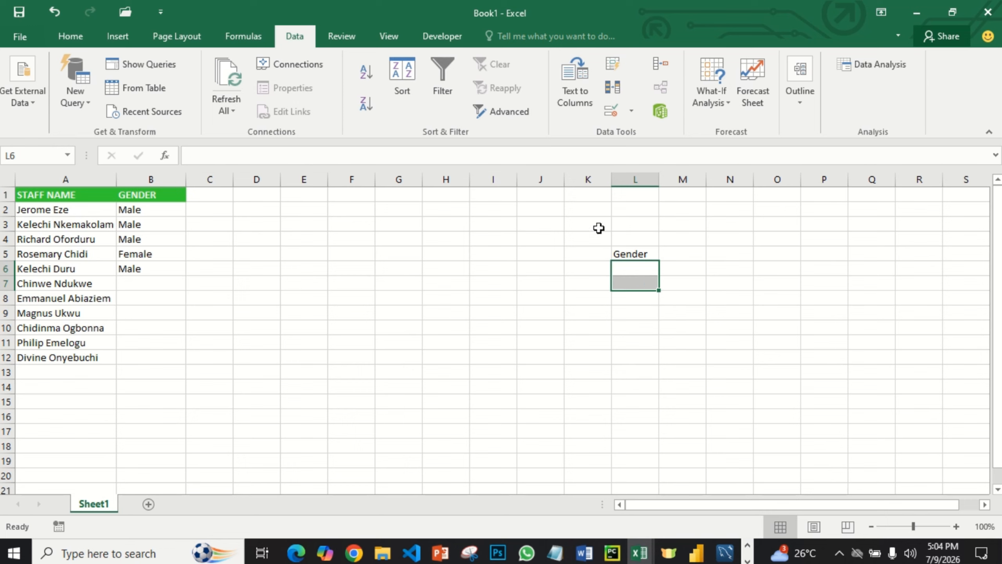
left_click(622, 342)
left_click(175, 297)
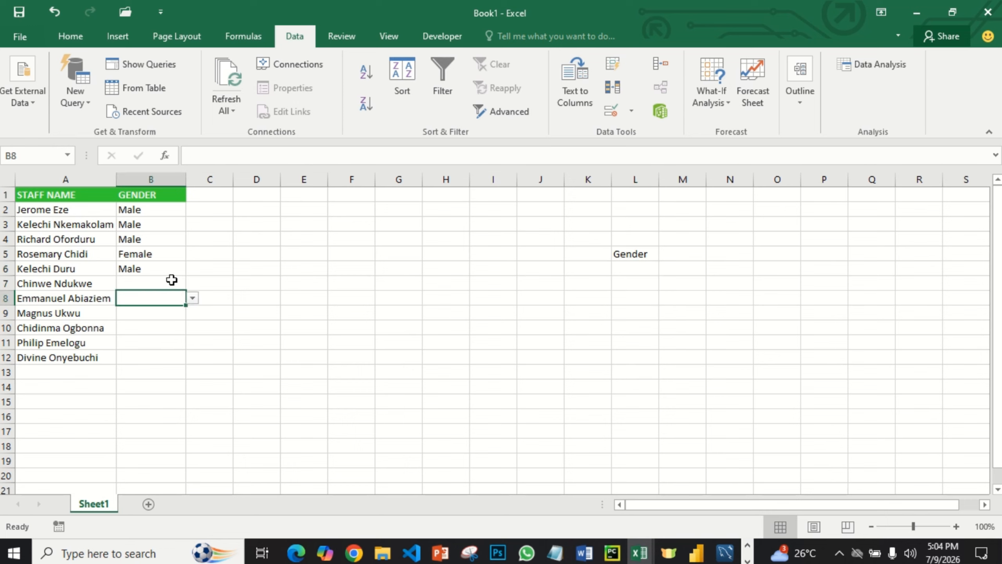
left_click(174, 283)
left_click(191, 284)
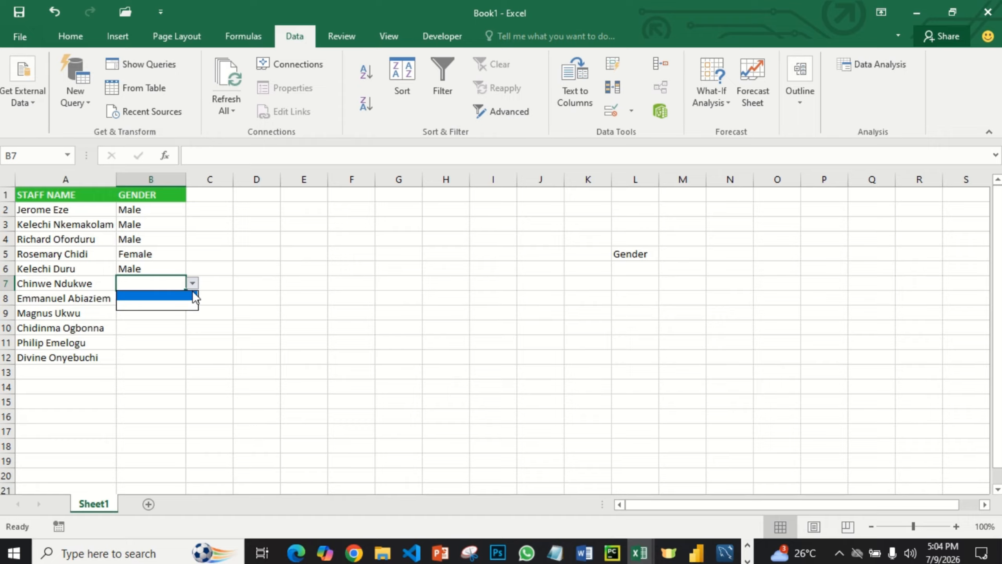
Undo the deletion of the source values Male and Female in L6:L7.
left_click(638, 271)
left_click(638, 270)
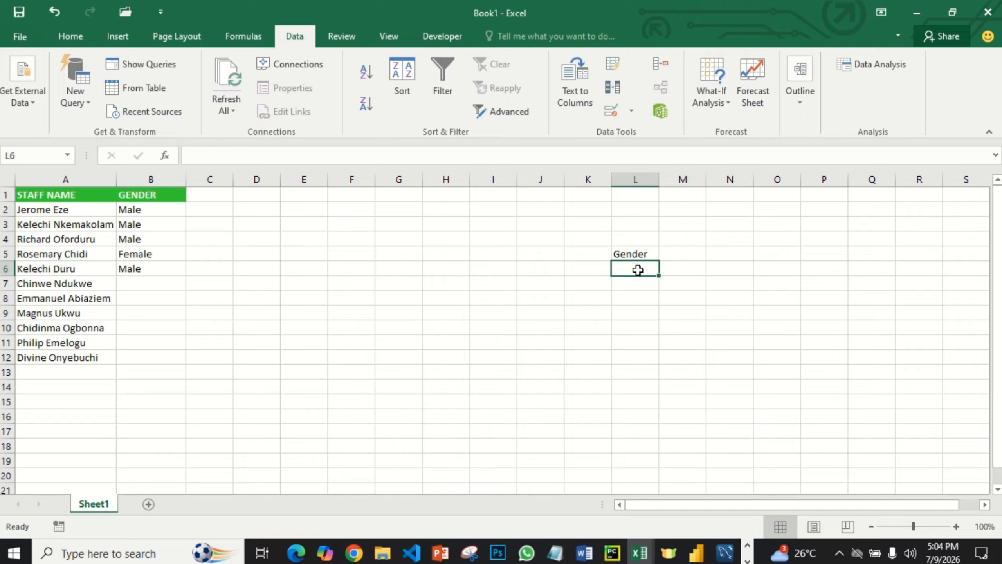
key("ctrl+v")
key("ctrl+q")
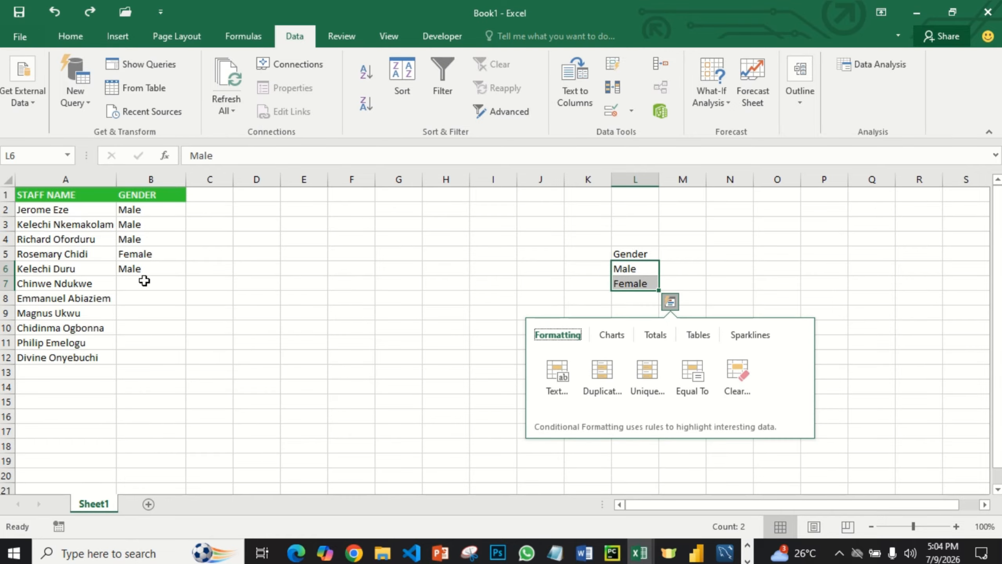
Choose Female in B7 and Male in B8 from their drop-down lists.
left_click(146, 281)
left_click(192, 283)
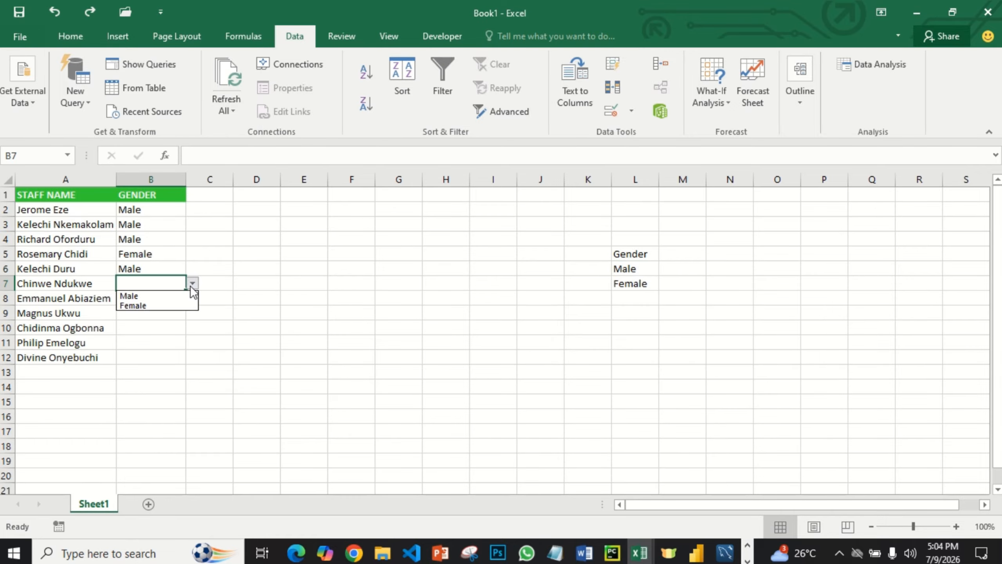
left_click(154, 304)
left_click(159, 303)
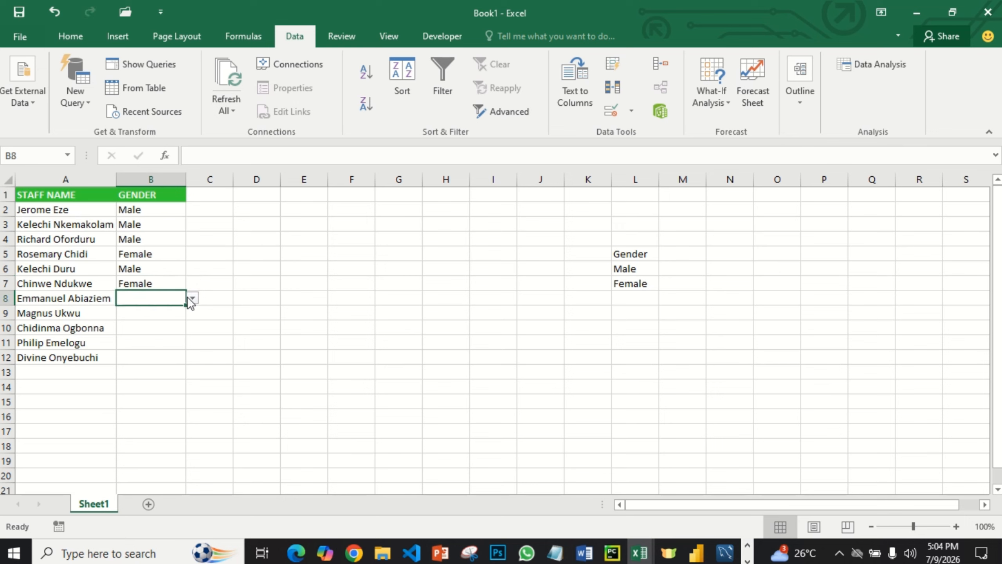
left_click(192, 298)
left_click(177, 308)
Select Female from the drop-down list in B9, and replace it with Male.
left_click(173, 321)
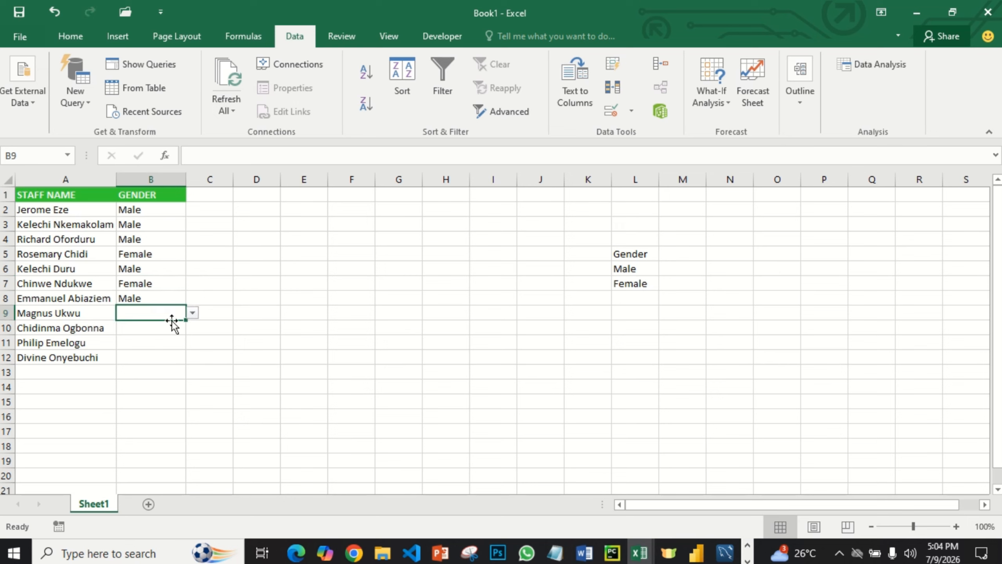
left_click(193, 313)
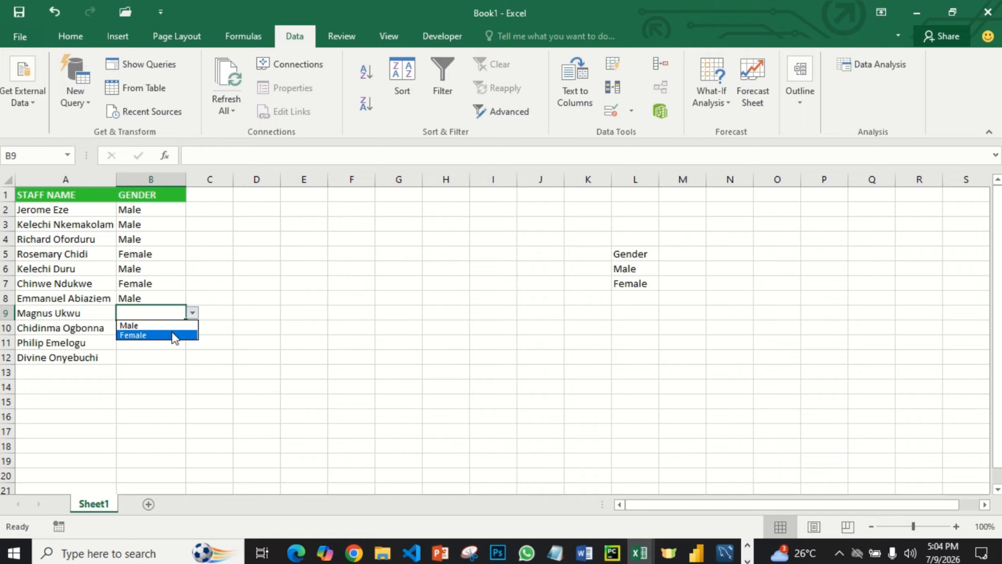
left_click(174, 335)
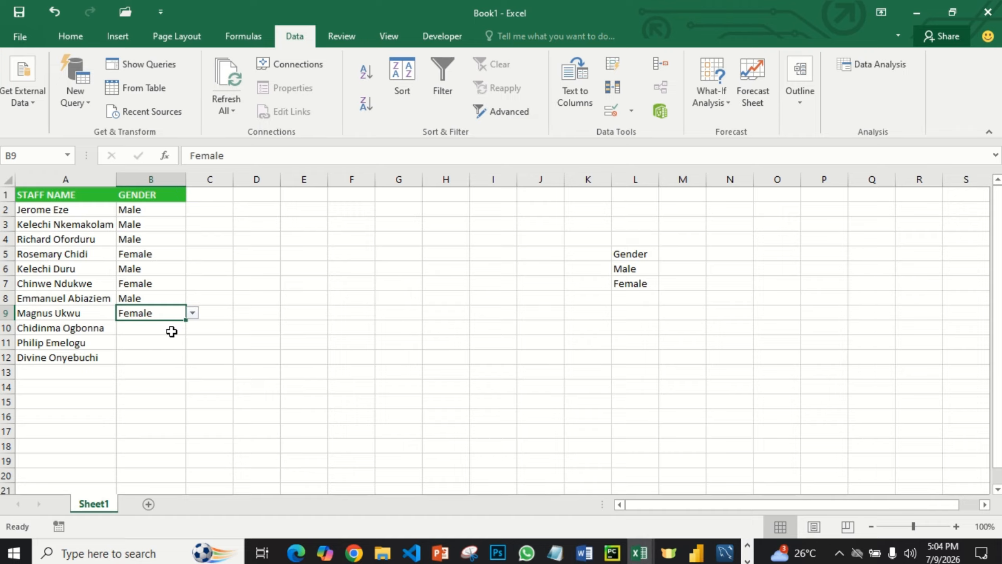
left_click(191, 313)
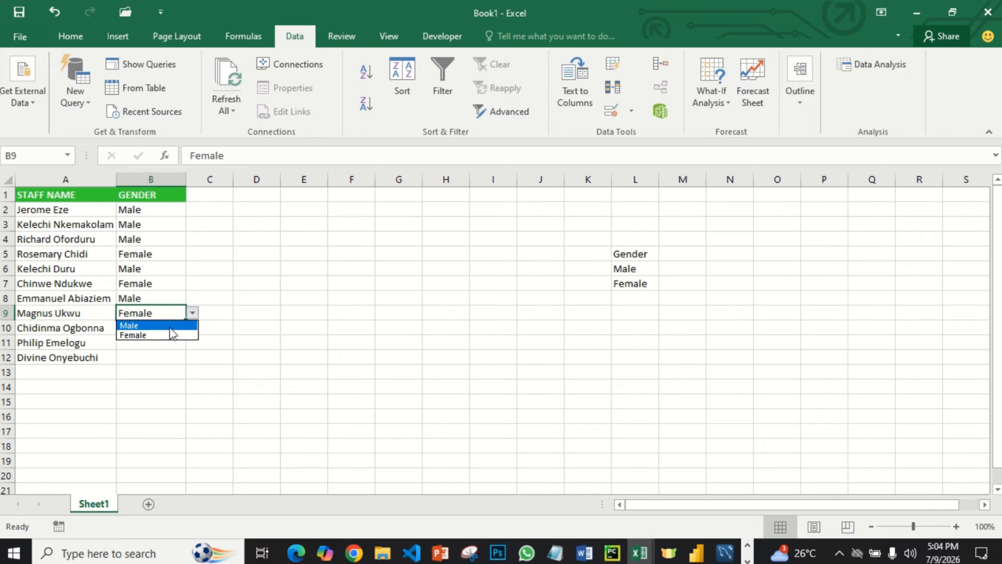
left_click(172, 326)
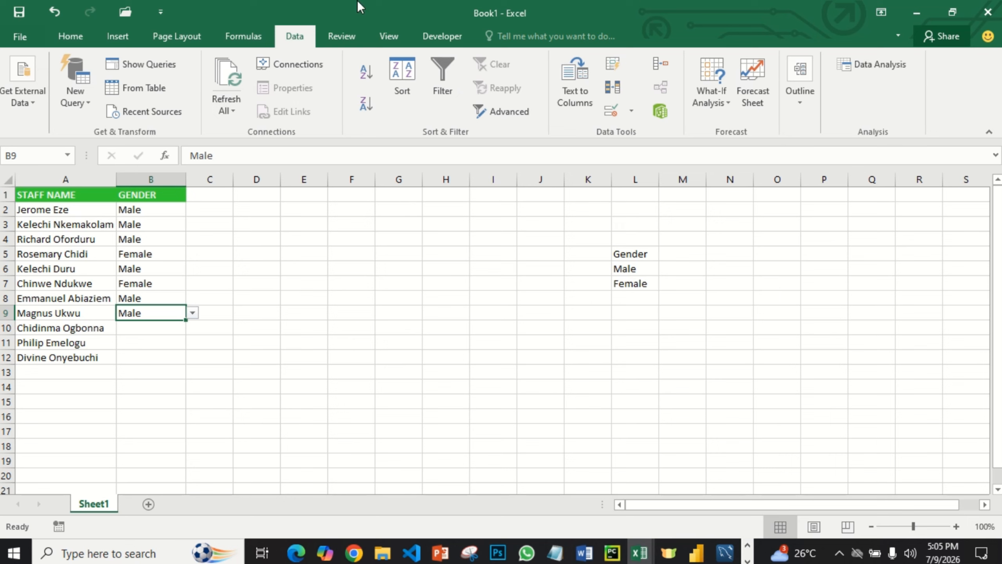
mouse_move(419, 1)
left_click(405, 39)
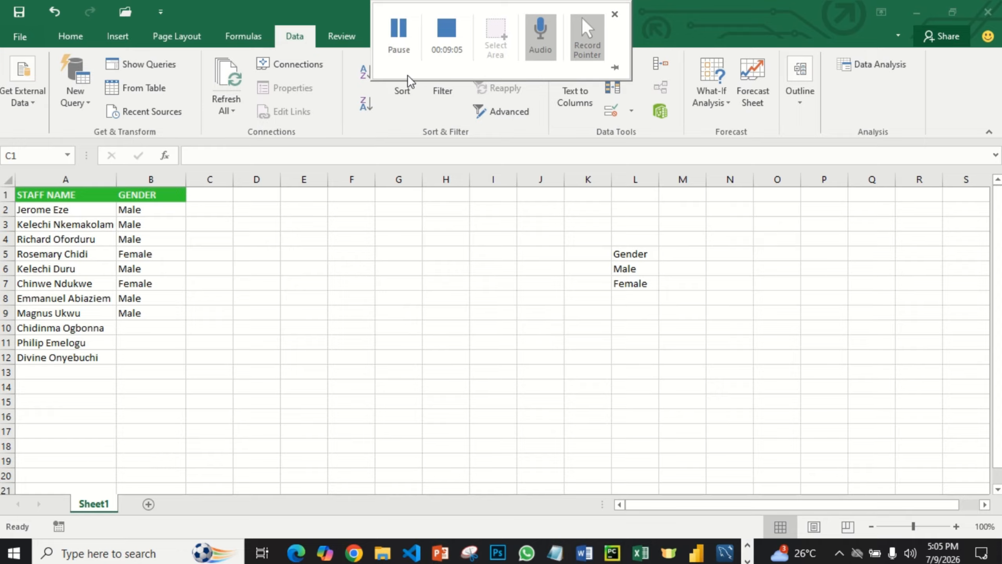
left_click(205, 194)
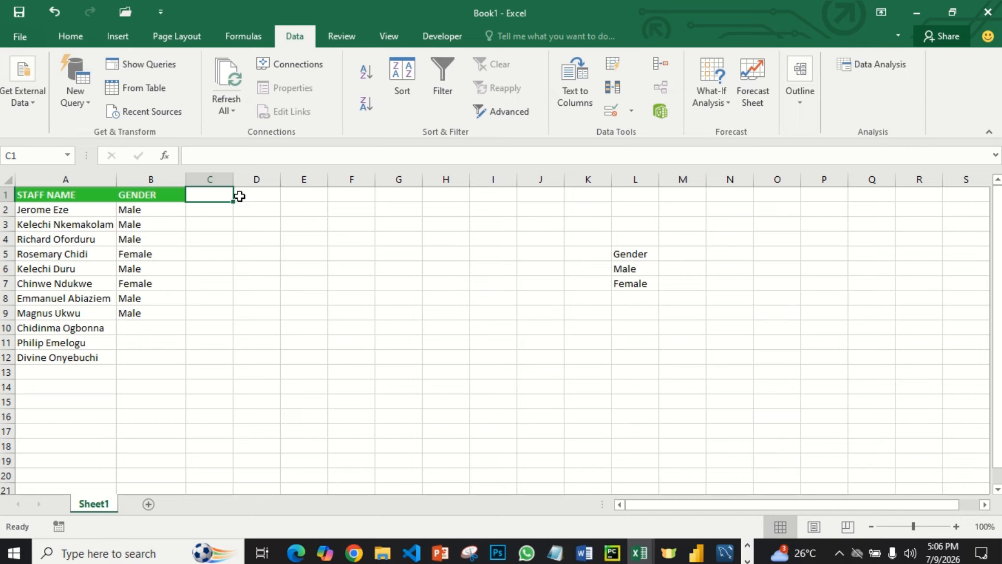
Enter the column heading DEPARTMENT in C1, beside the GENDER heading.
type("DE")
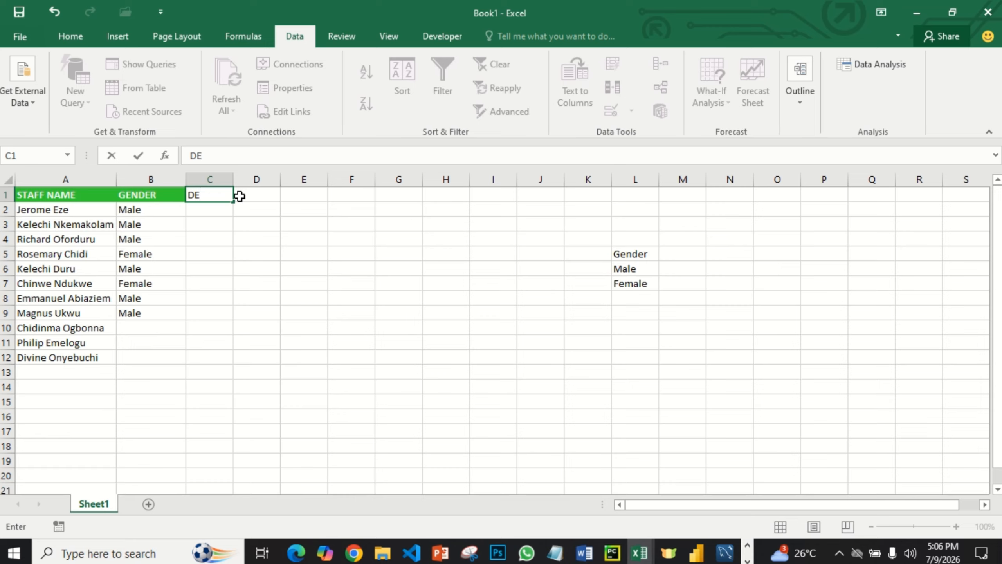
type("PARTMENT")
left_click(237, 237)
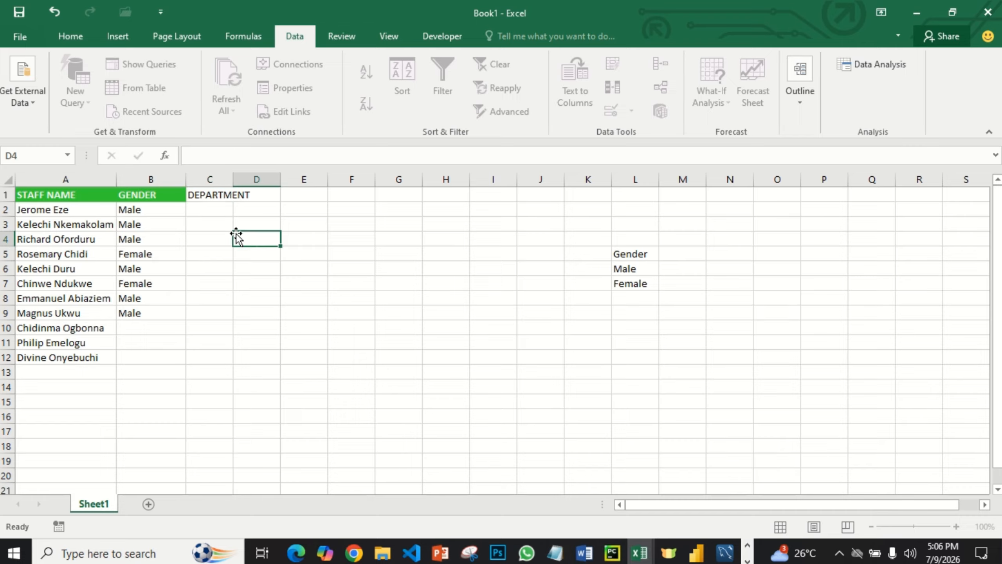
Copy the GENDER heading's formatting to the DEPARTMENT heading and widen column C to fit the text.
left_click(175, 194)
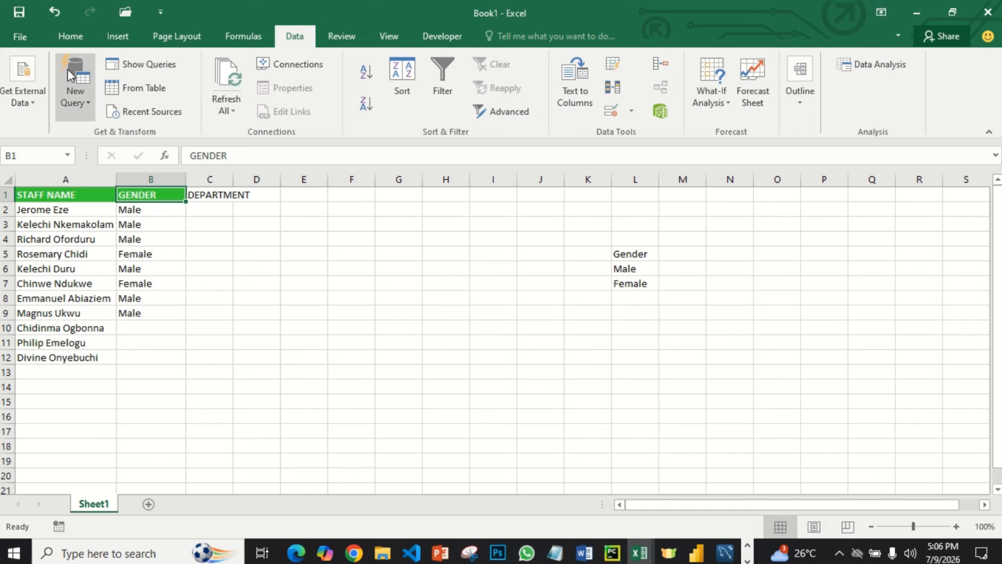
left_click(65, 39)
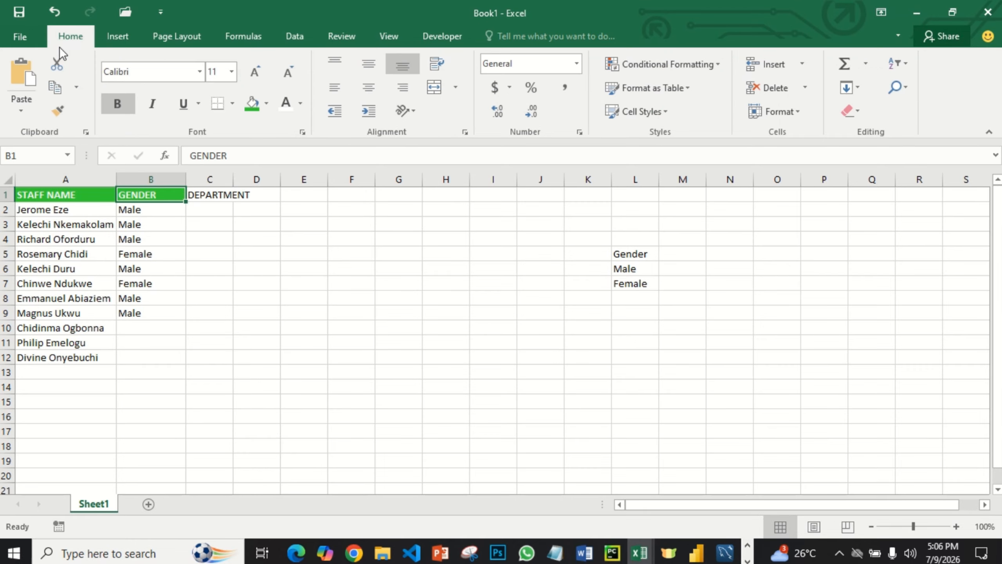
left_click(55, 110)
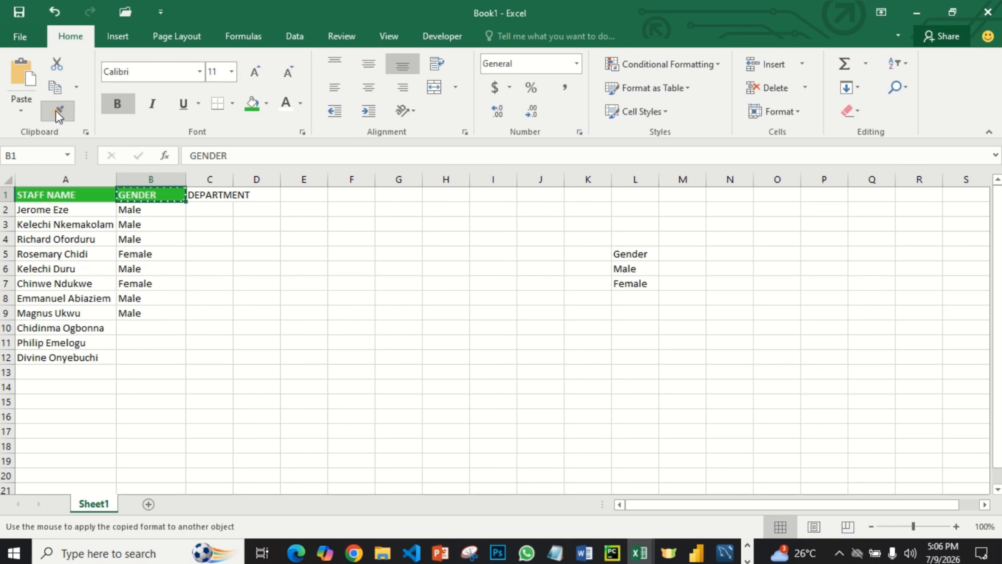
left_click(214, 193)
left_click_drag(233, 179, 286, 182)
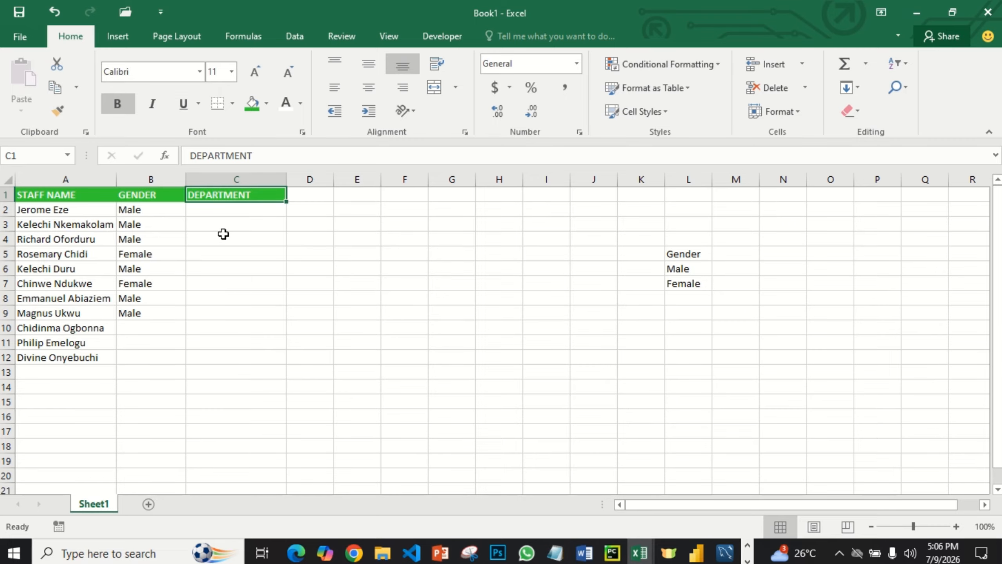
left_click(219, 213)
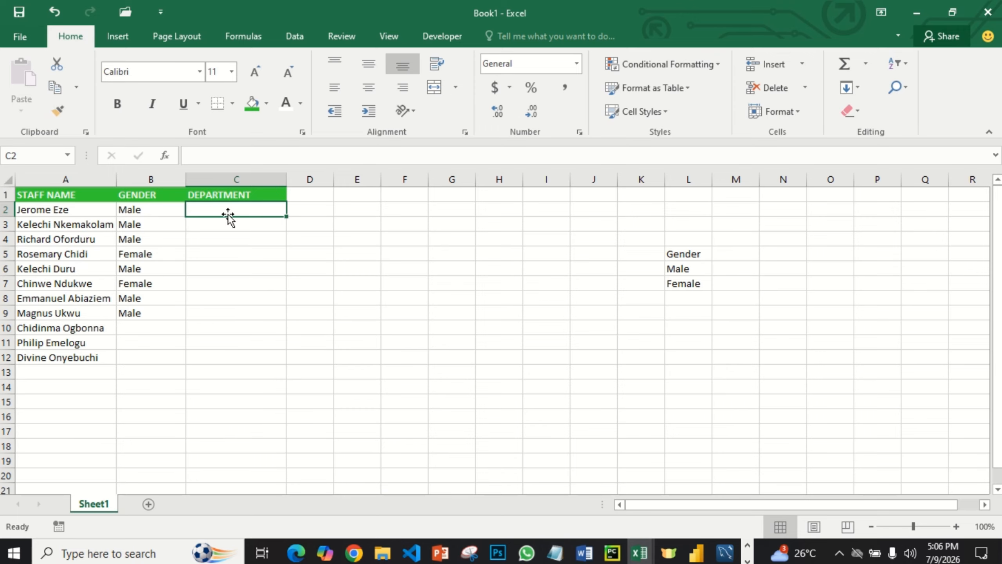
left_click(680, 270)
left_click_drag(679, 269, 685, 286)
key("Delete")
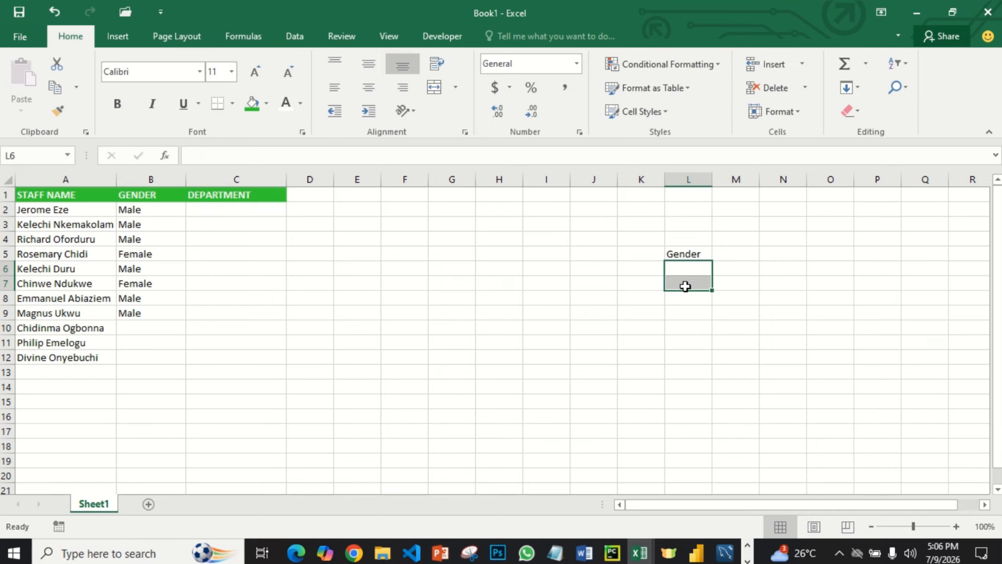
key("ctrl+z")
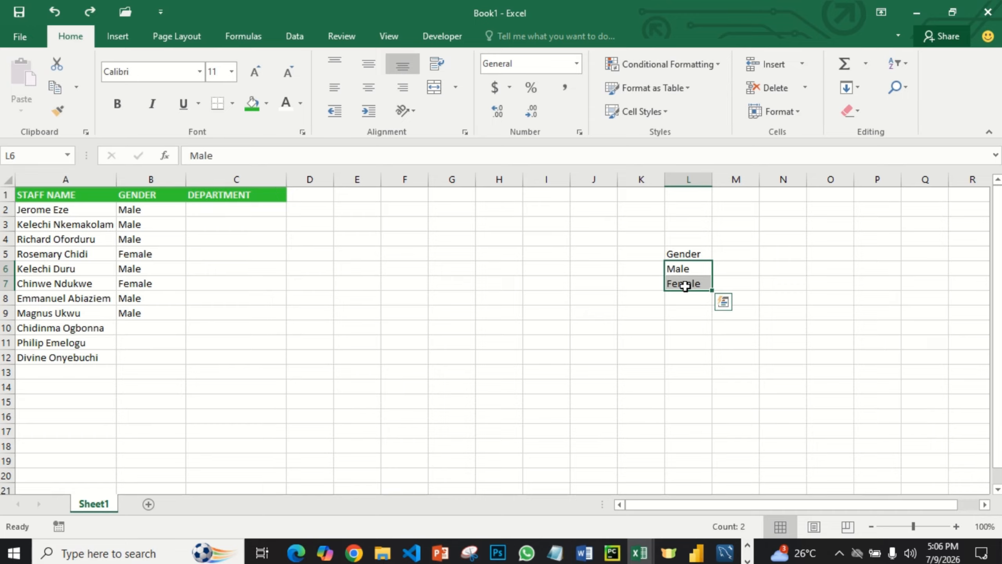
left_click(175, 316)
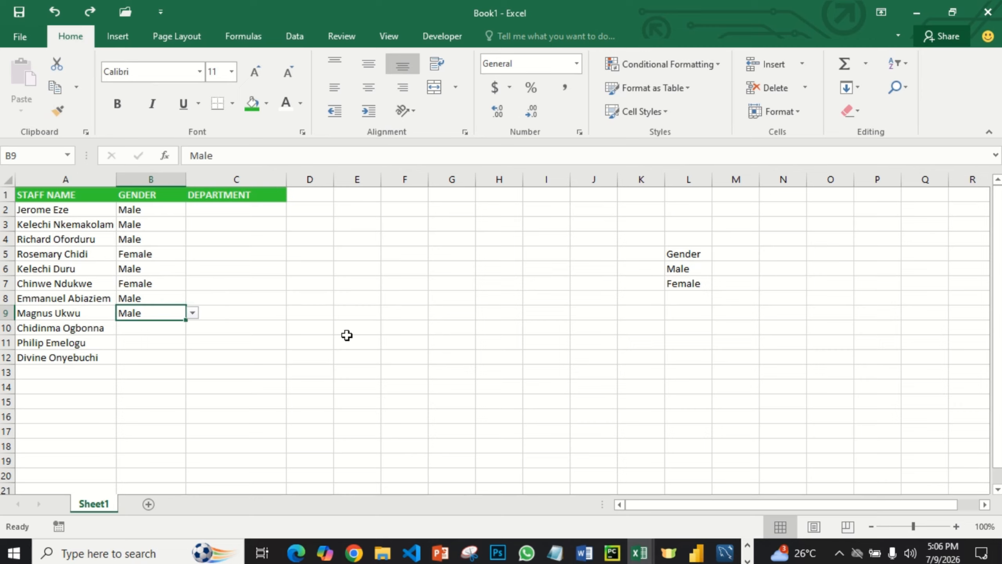
Enter the heading Departments in N5 for a new list of source values.
left_click(775, 256)
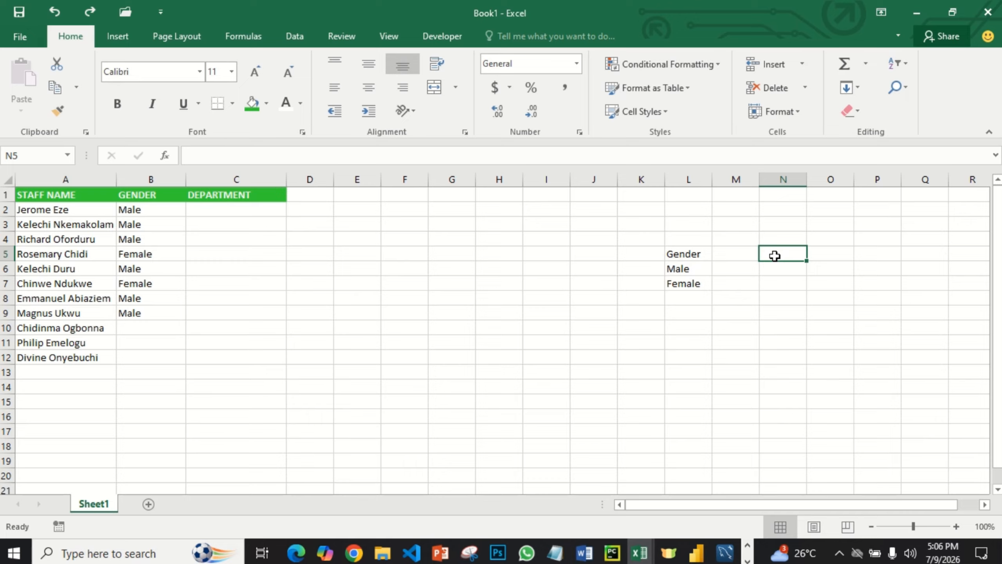
type("DE")
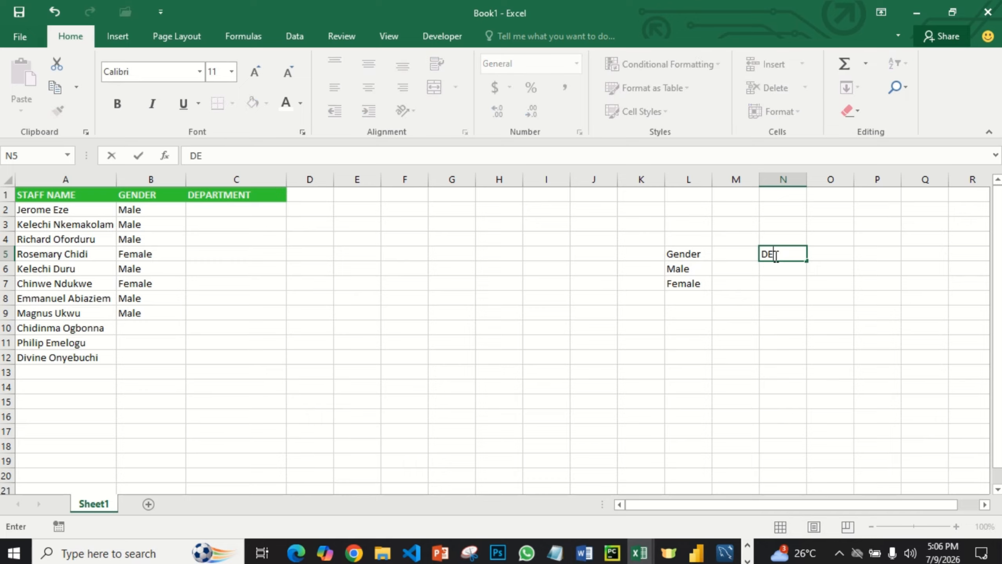
key("BackSpace")
type("epartment")
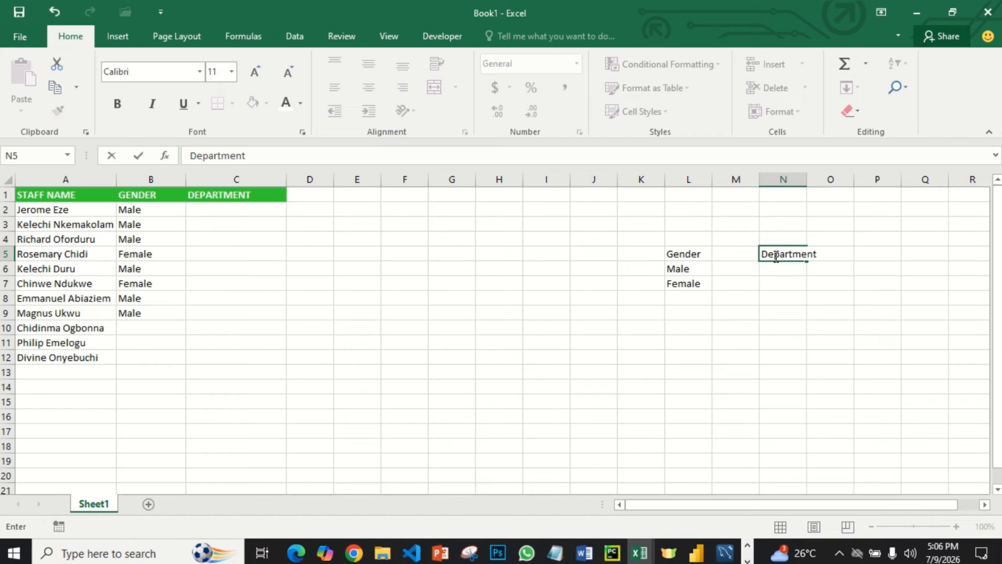
left_click(788, 268)
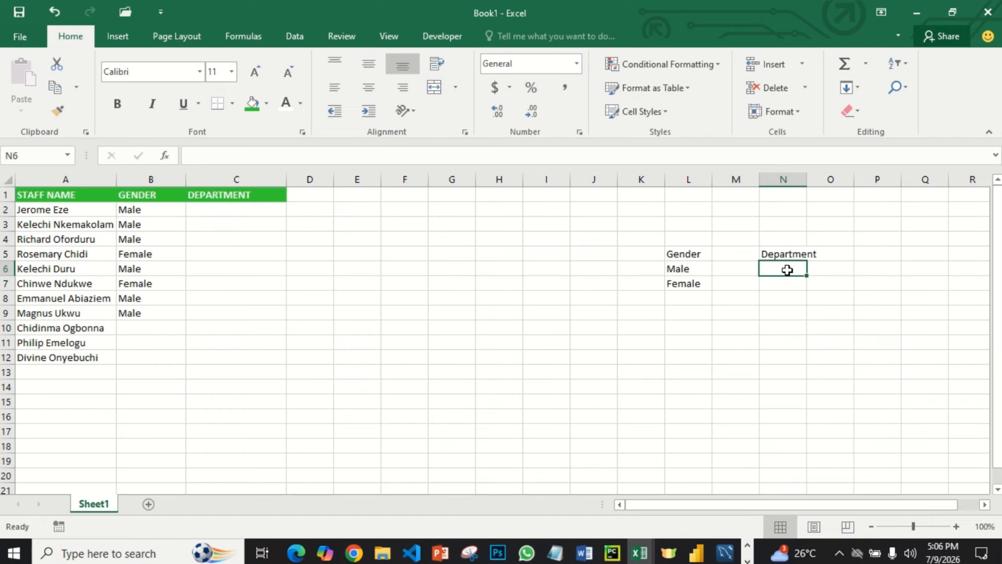
left_click(794, 254)
left_click(255, 154)
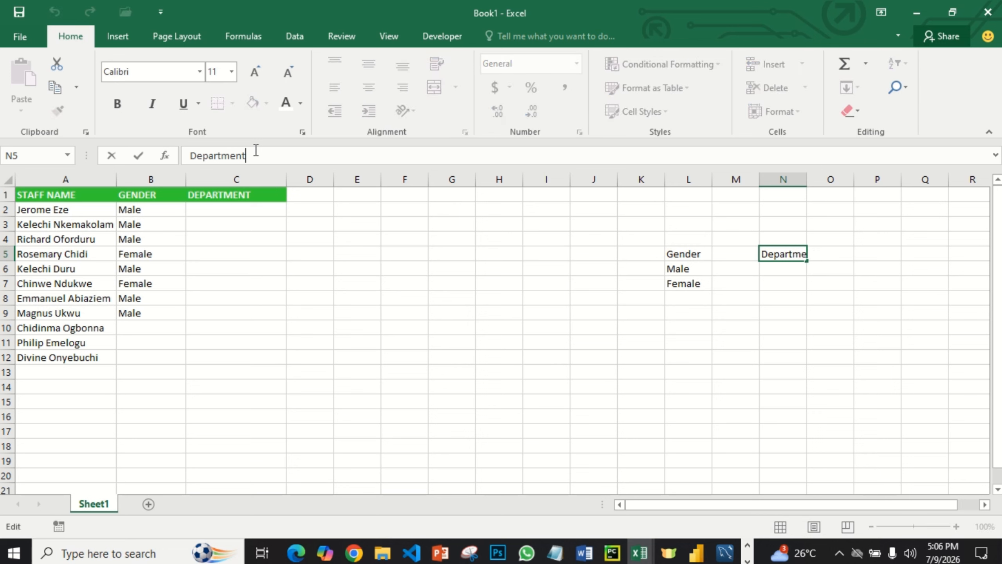
type("s")
left_click(767, 266)
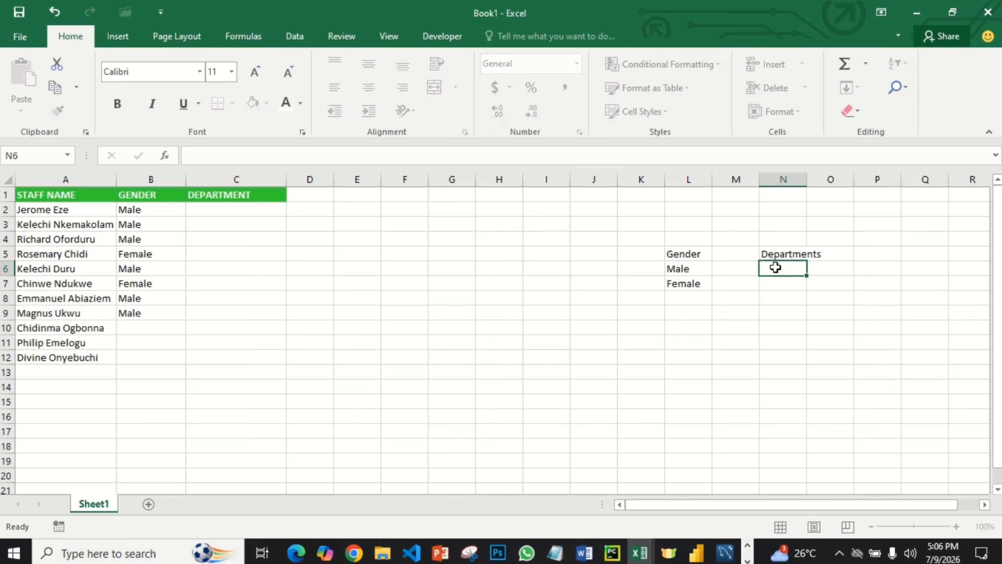
Enter the department names HR, FINANCE, TRANSPORT and LOGISTICS in N6:N9.
type("HR")
left_click(788, 281)
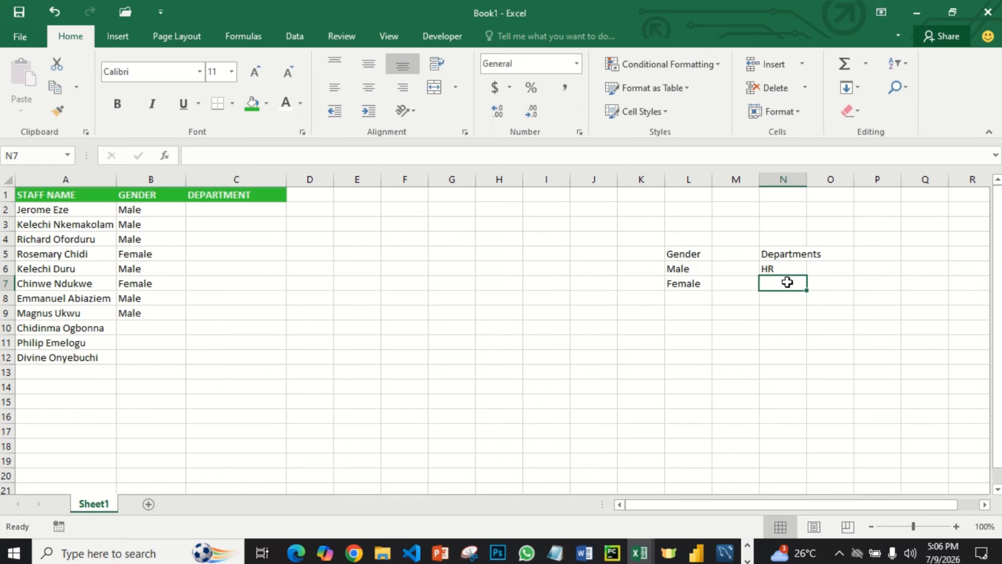
type("FINA")
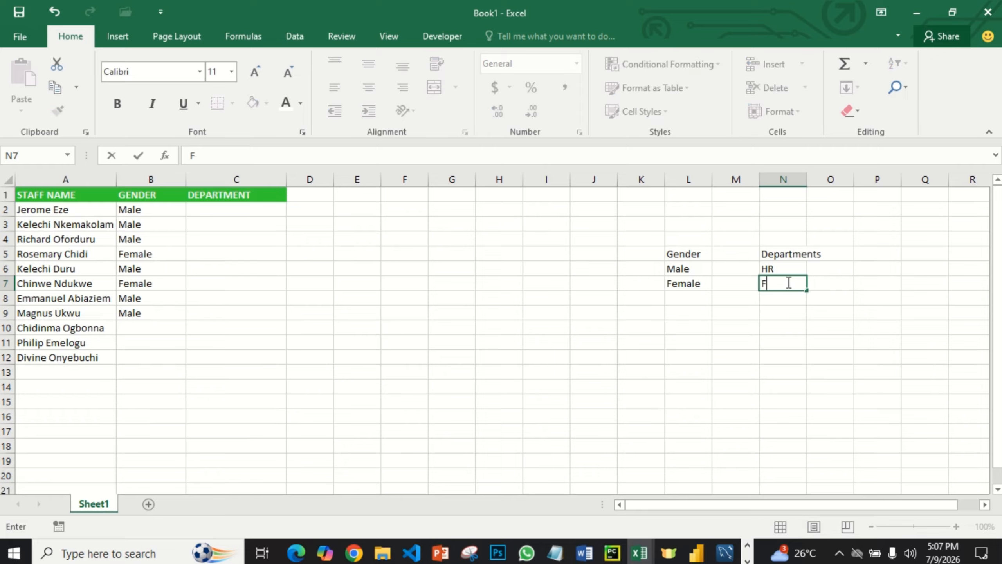
type("CE")
left_click(786, 301)
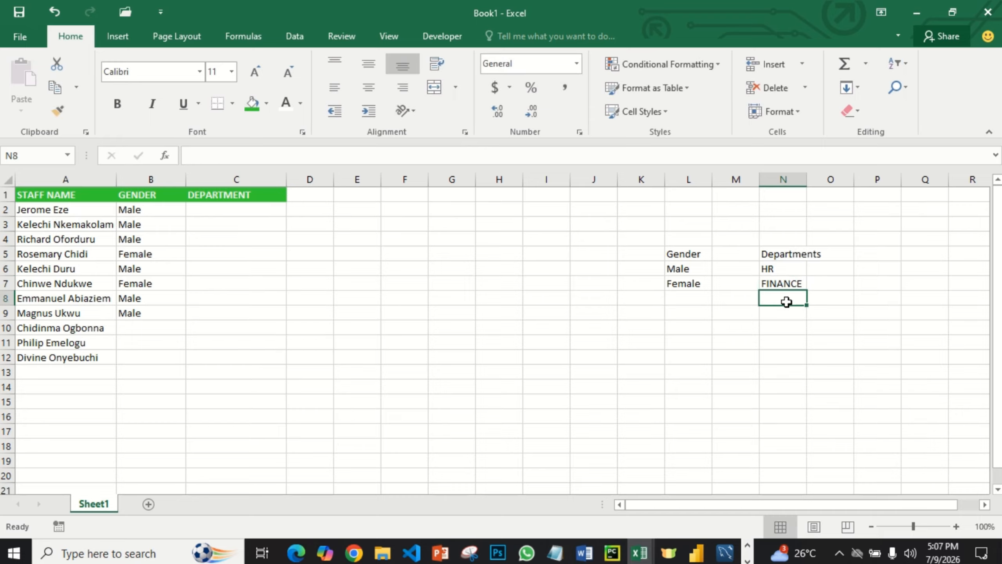
type("TRANS")
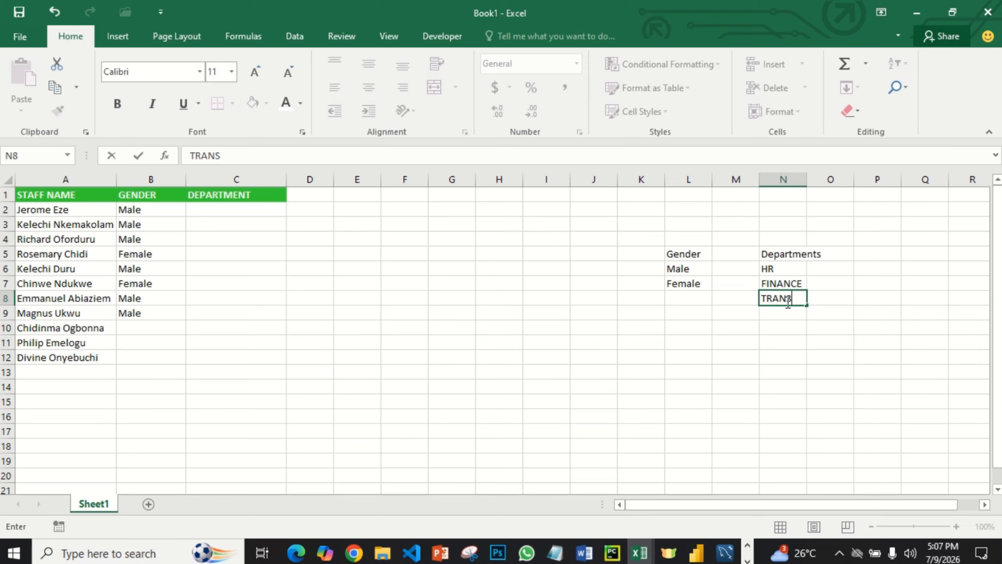
type("PORT")
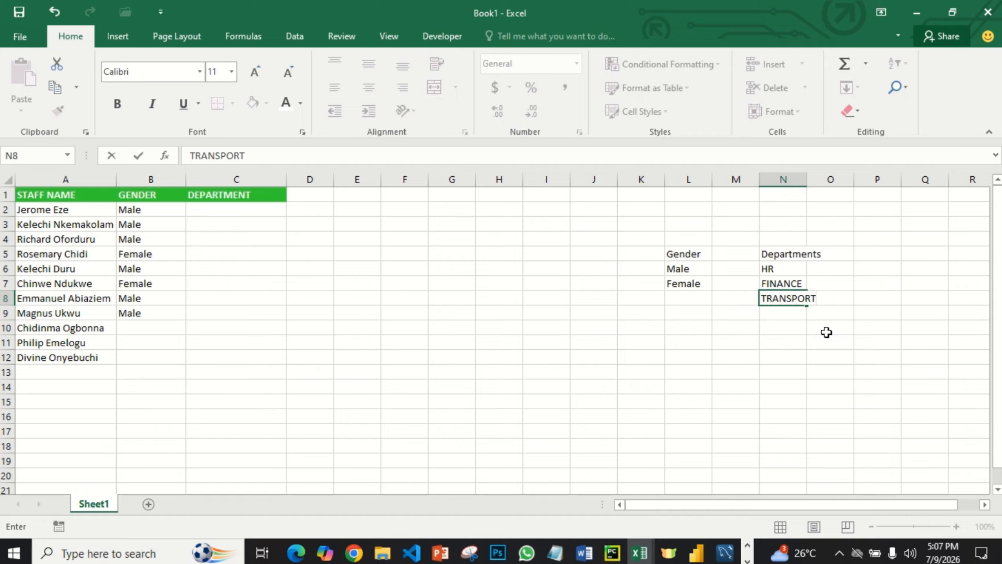
key("Return")
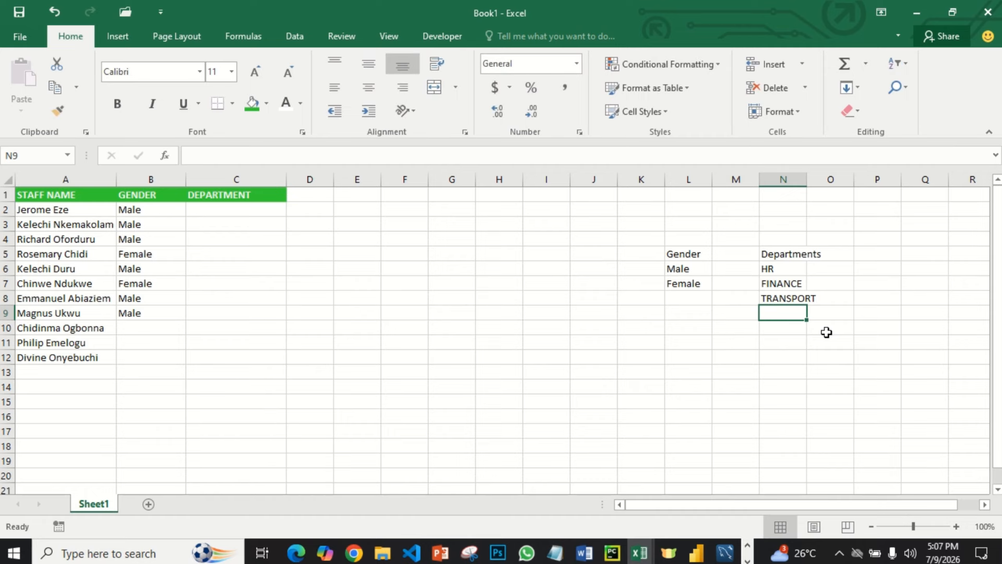
type("LO")
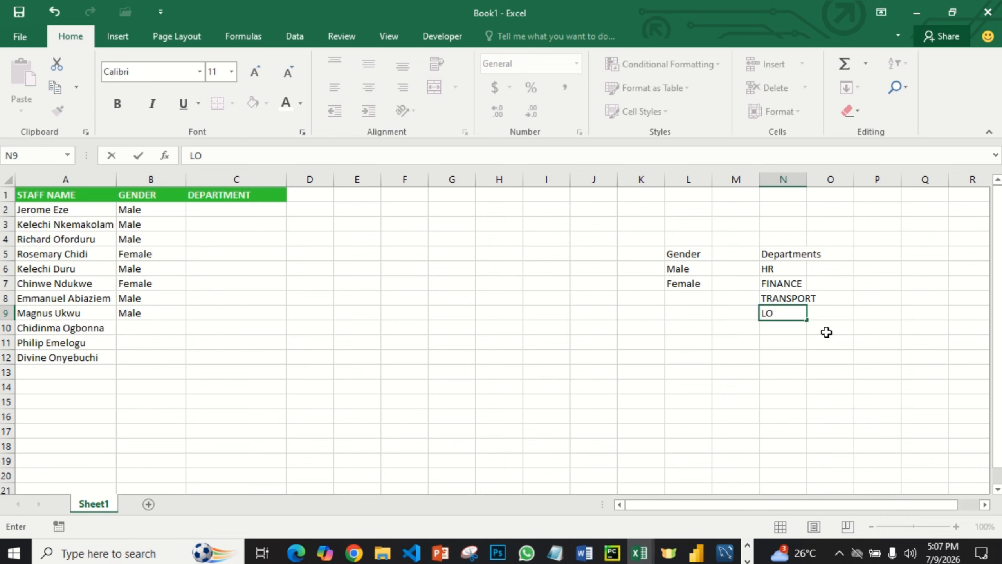
type("GISTICS")
left_click(825, 357)
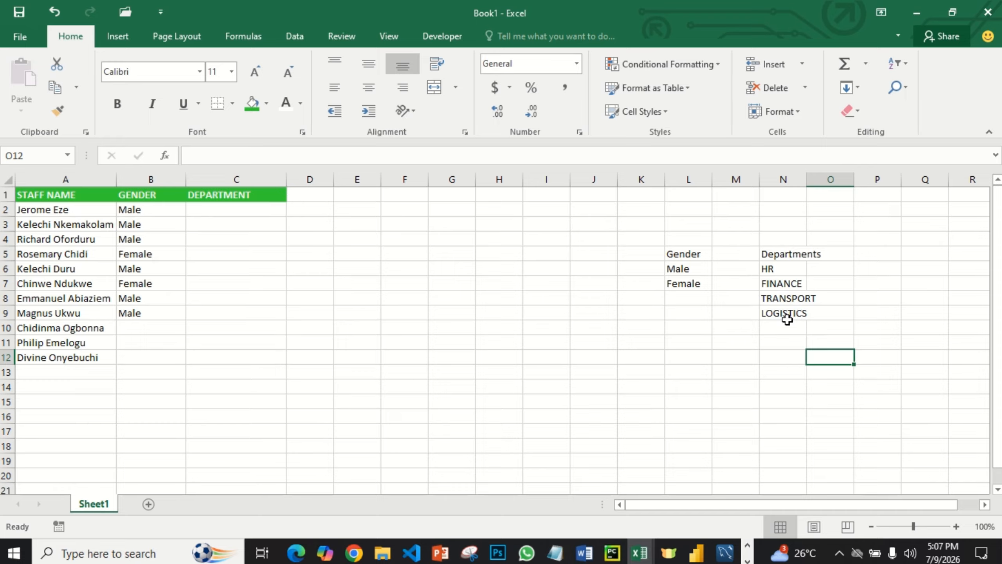
left_click(776, 275)
left_click_drag(776, 276, 809, 313)
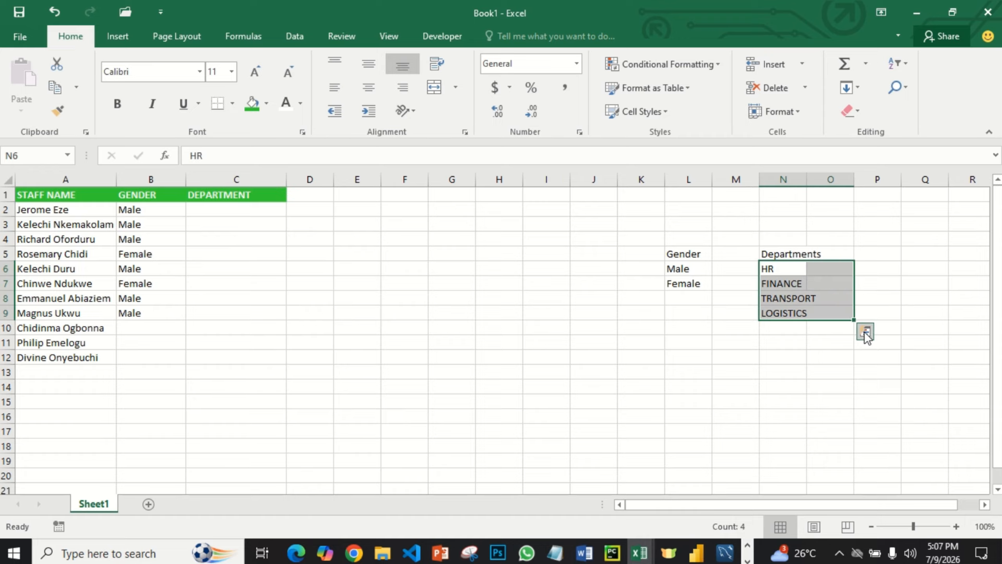
key("ctrl+t")
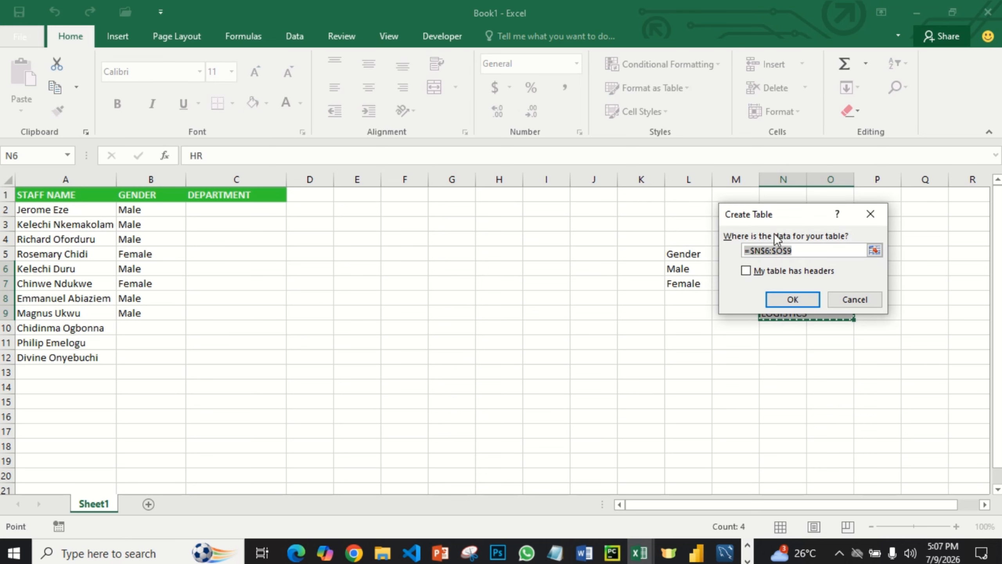
left_click_drag(771, 208, 791, 328)
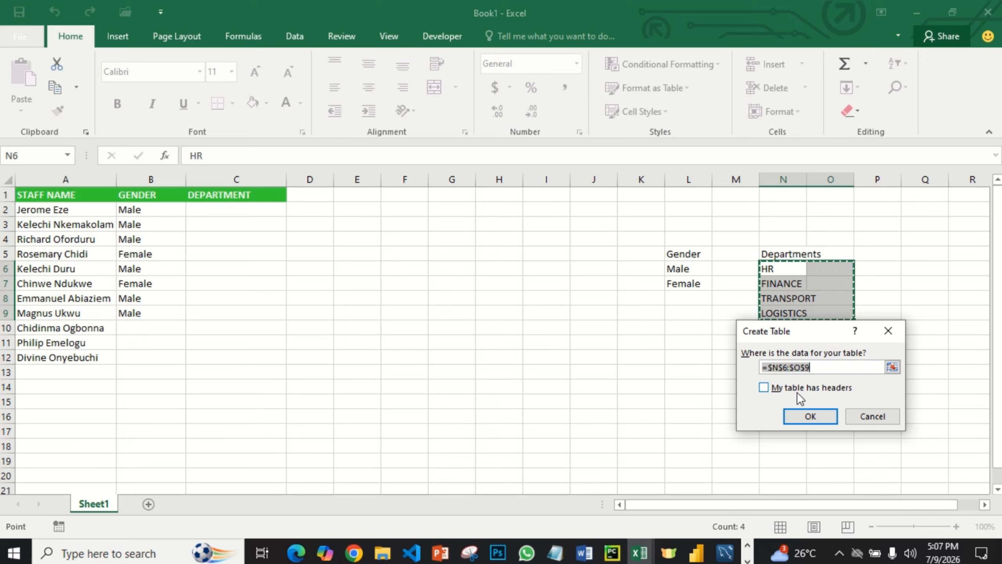
left_click(886, 416)
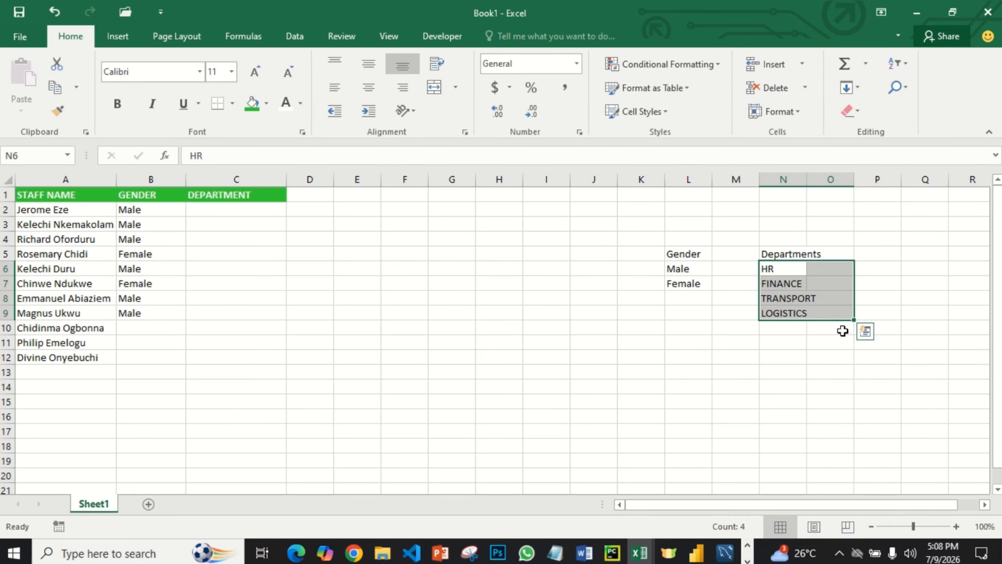
left_click(835, 356)
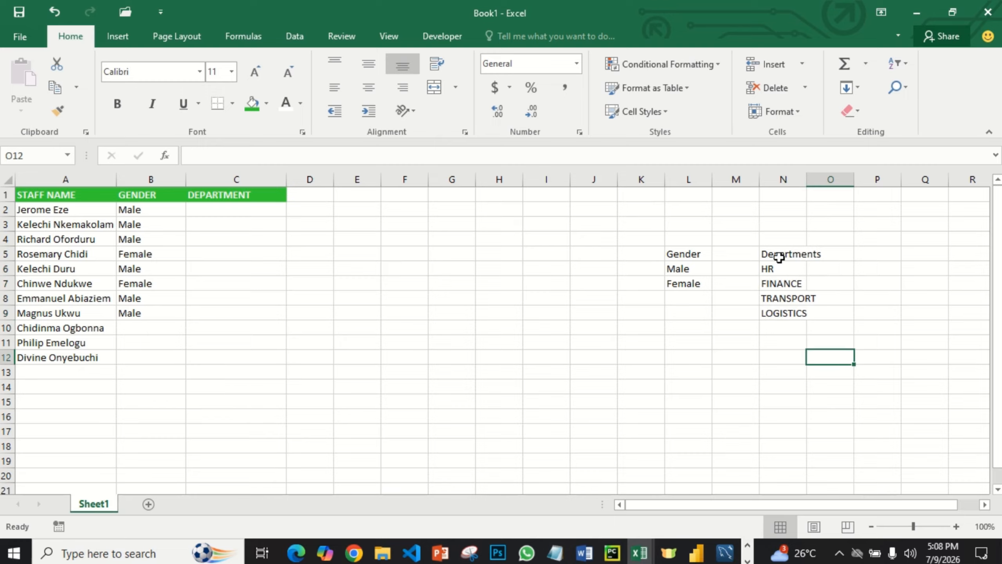
left_click_drag(775, 265, 831, 309)
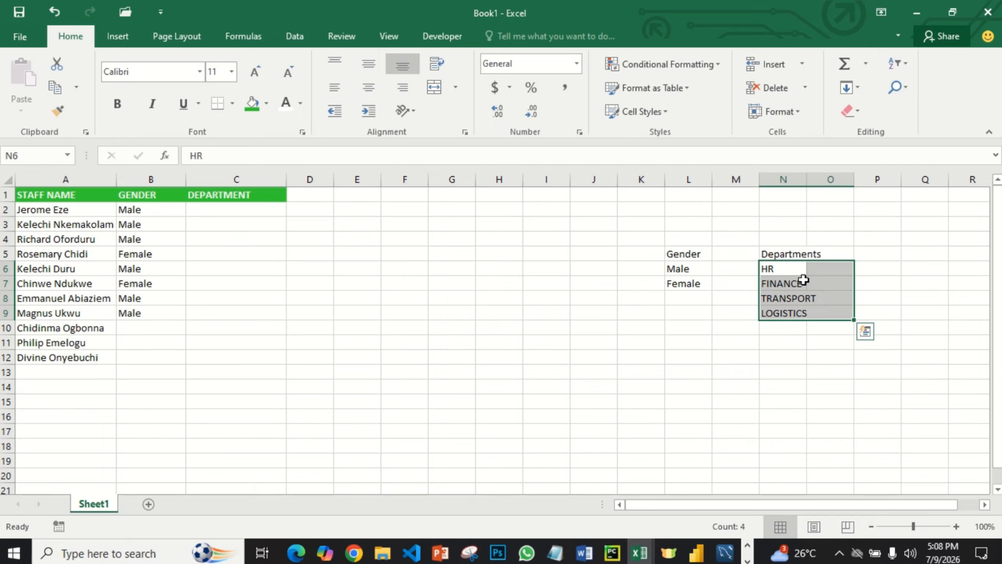
key("ctrl+q")
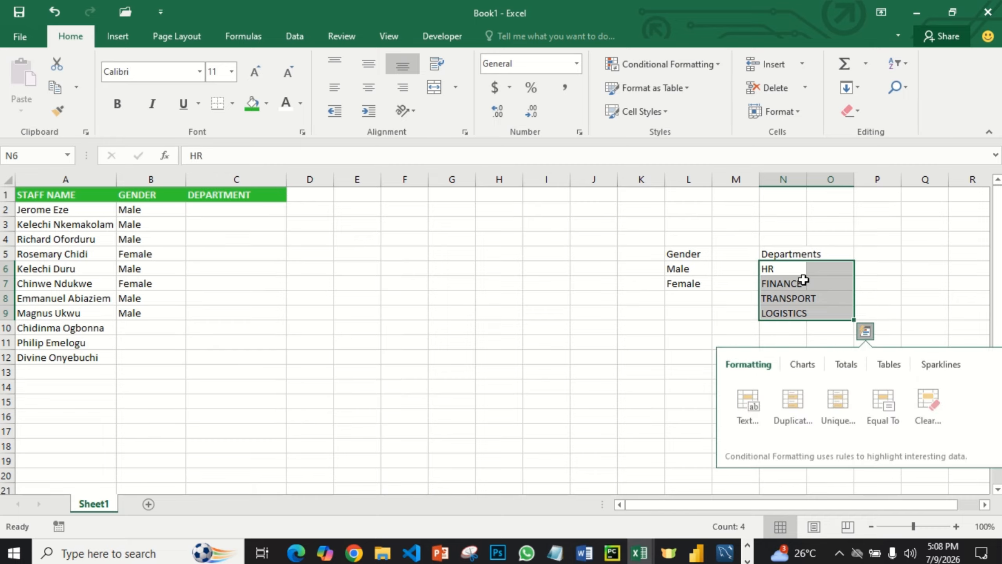
left_click(773, 329)
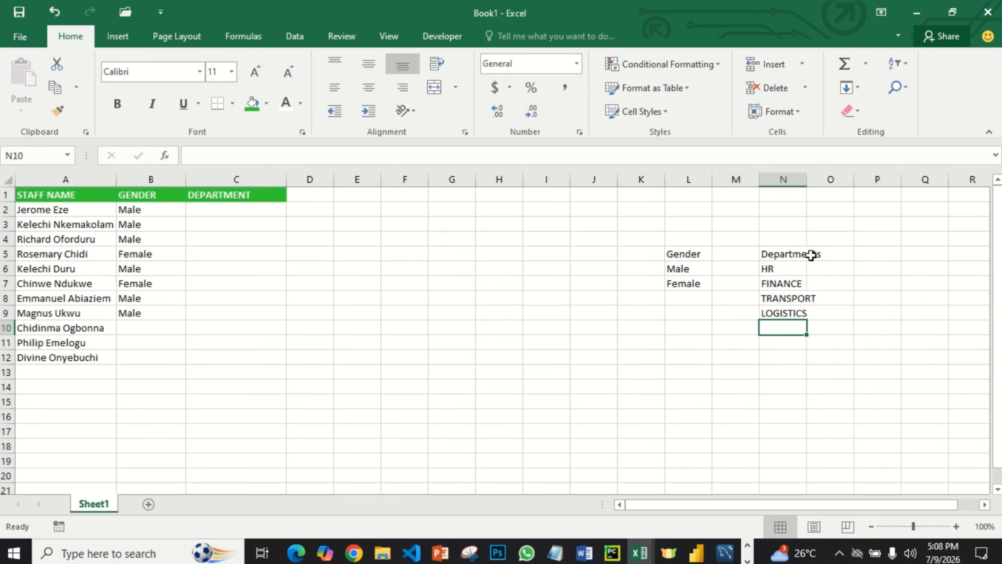
Widen column N to fit the Departments heading.
double_click(807, 181)
left_click(841, 281)
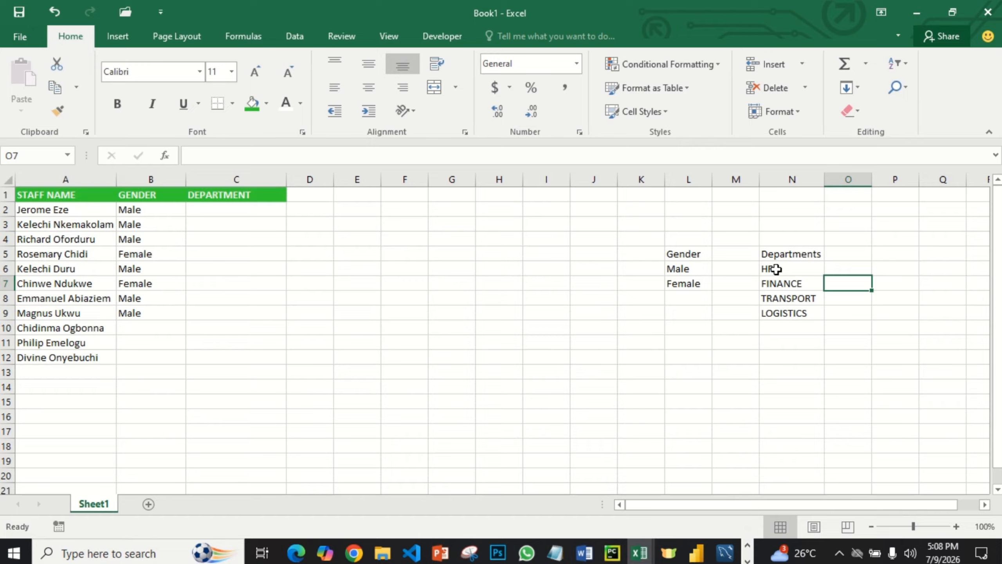
Try to convert only the department names in N6:N9 into a table with headers, and undo it.
left_click_drag(777, 270, 793, 312)
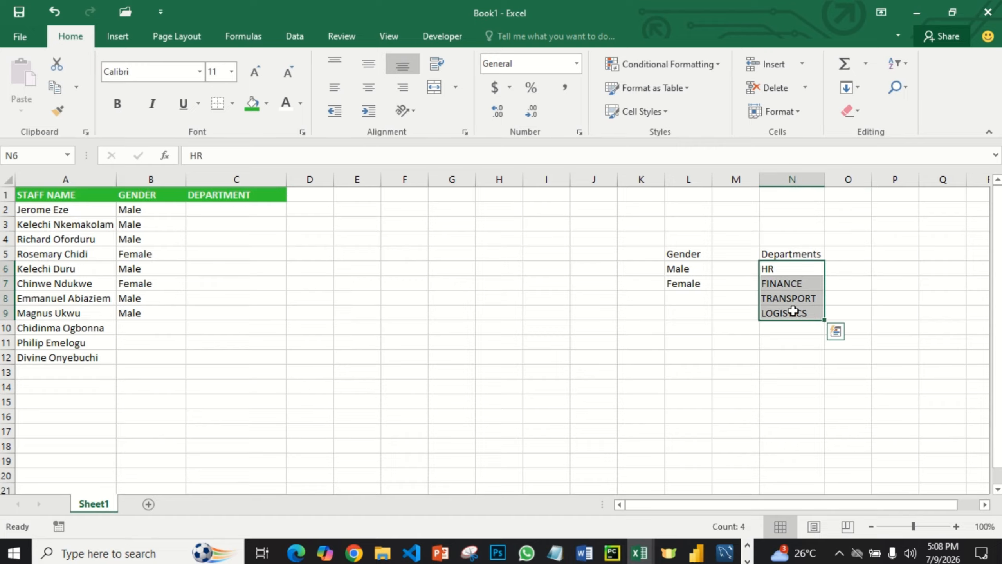
key("ctrl+t")
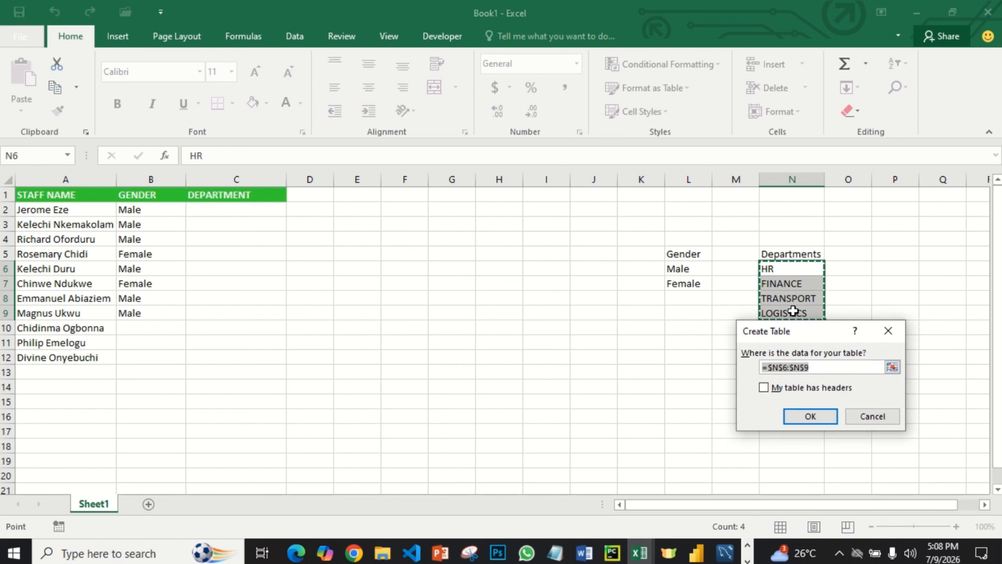
left_click(770, 388)
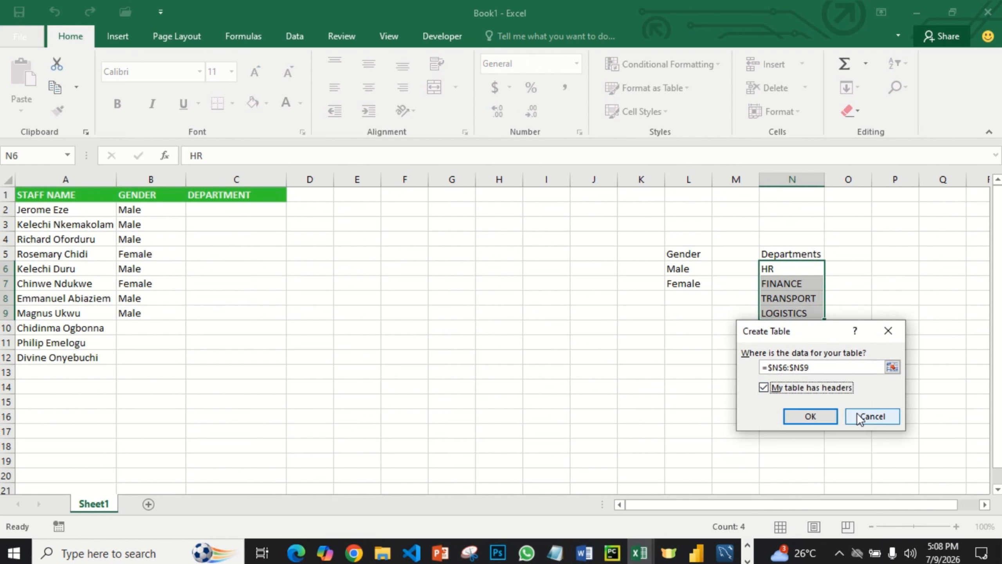
left_click(819, 420)
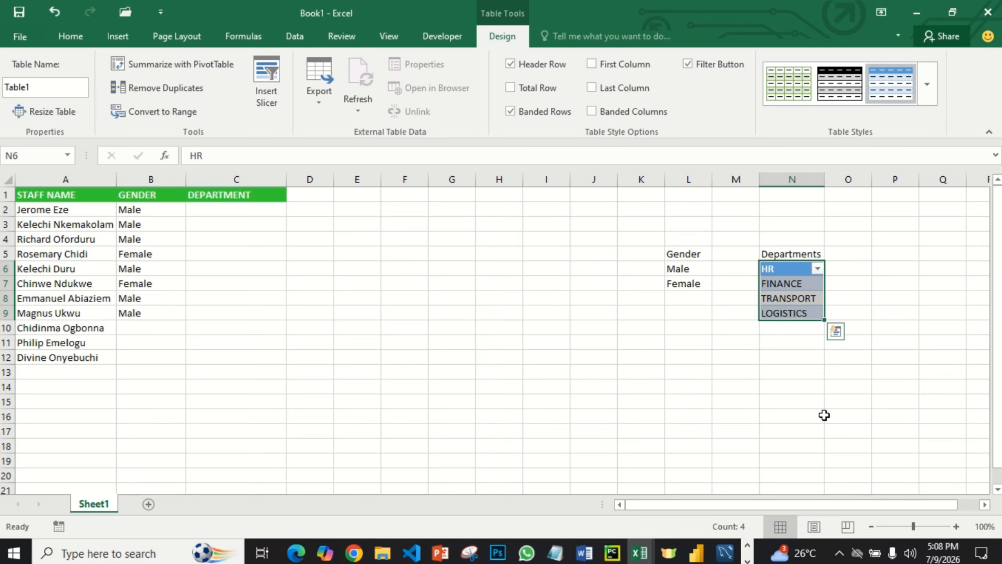
key("ctrl+z")
left_click(821, 398)
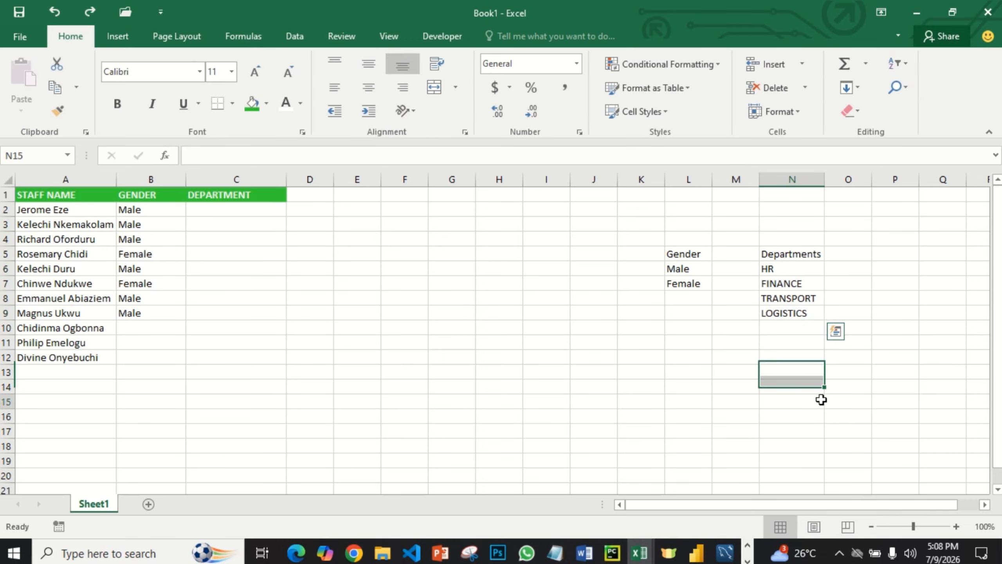
left_click(774, 268)
left_click_drag(777, 267, 793, 314)
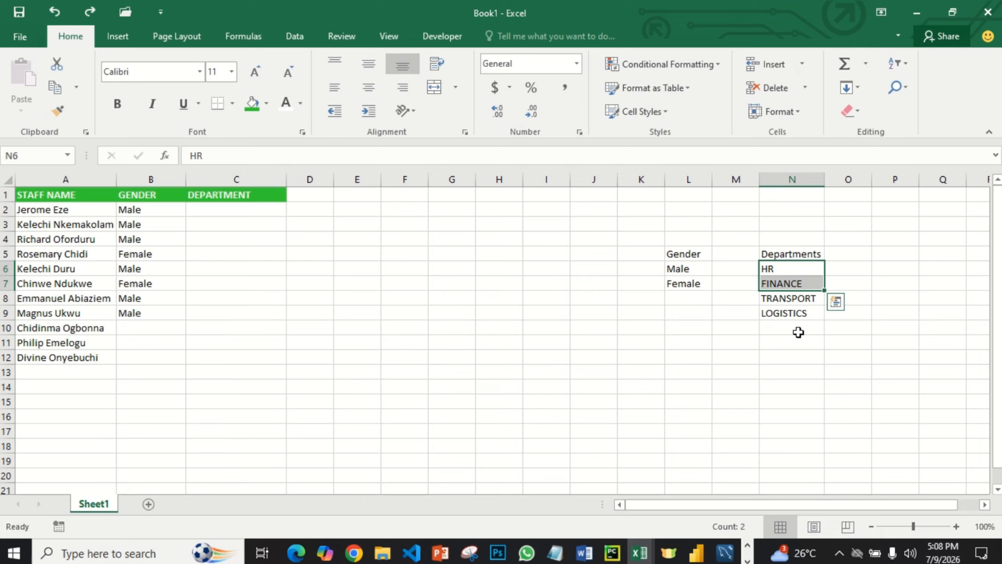
left_click(799, 331)
Convert the range N5:N9, including the Departments heading, into a table with headers.
left_click(782, 254)
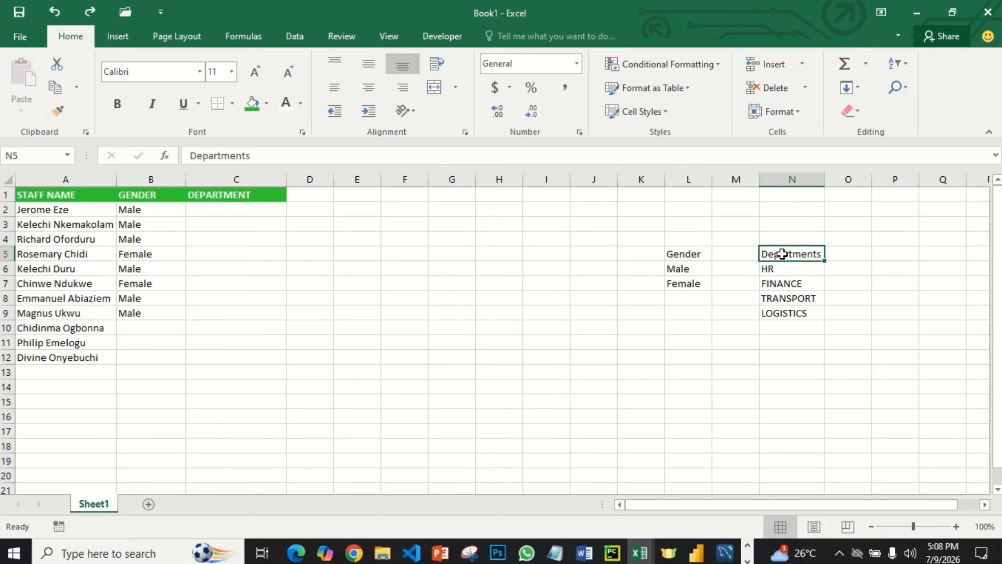
left_click_drag(782, 253, 799, 312)
key("ctrl+t")
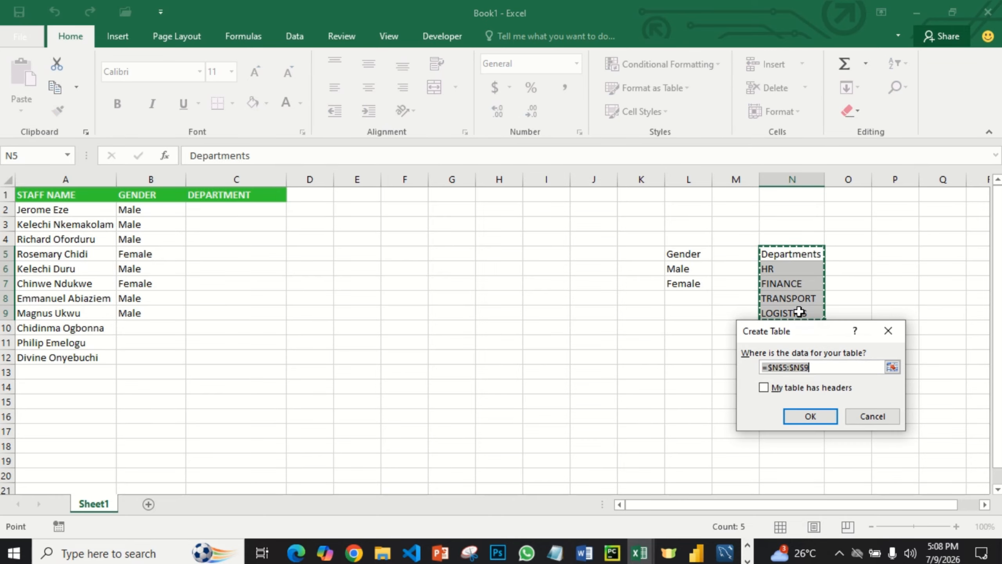
left_click(767, 385)
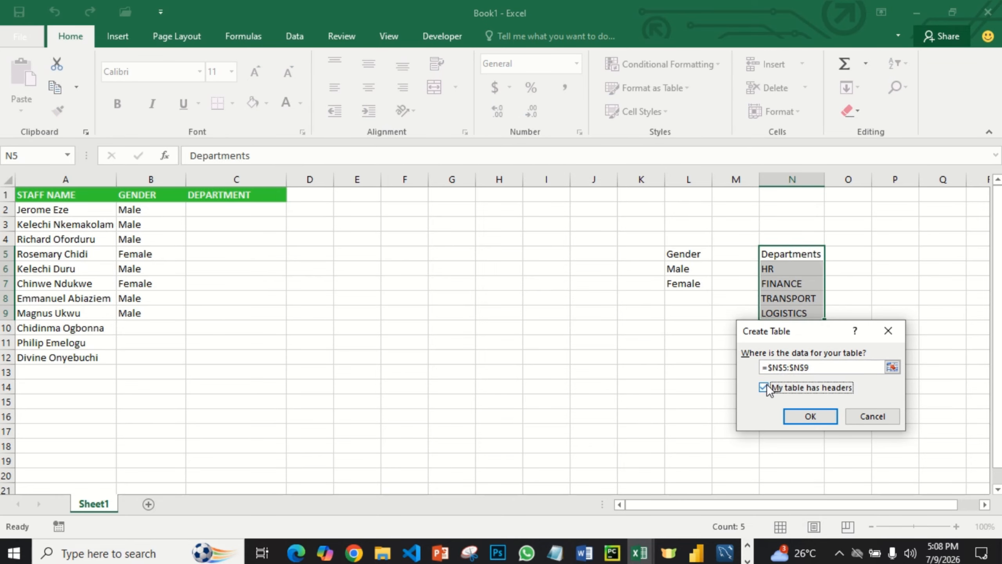
left_click(803, 415)
left_click(717, 382)
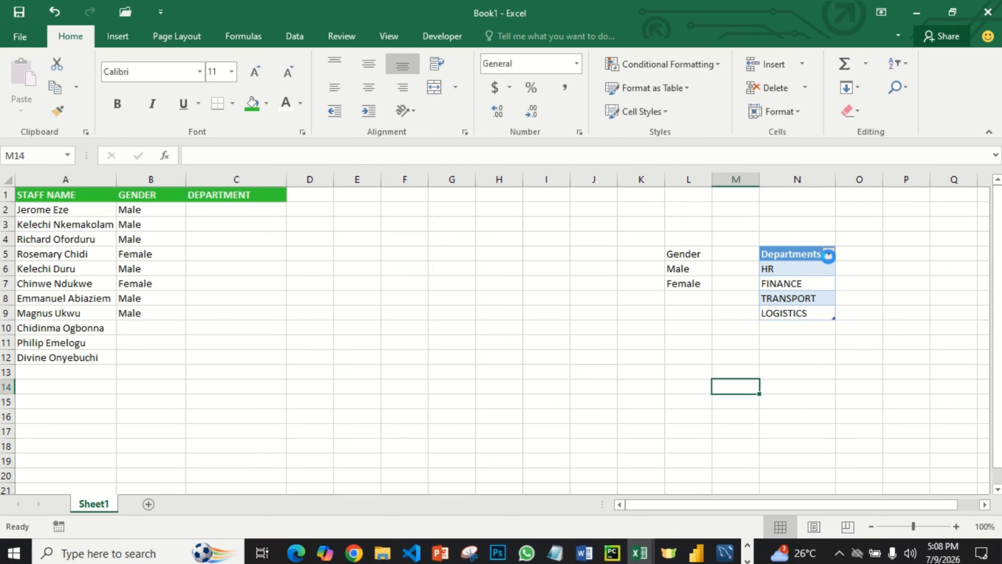
Look at the filter options of the Departments table column and close them without changing anything.
left_click(829, 254)
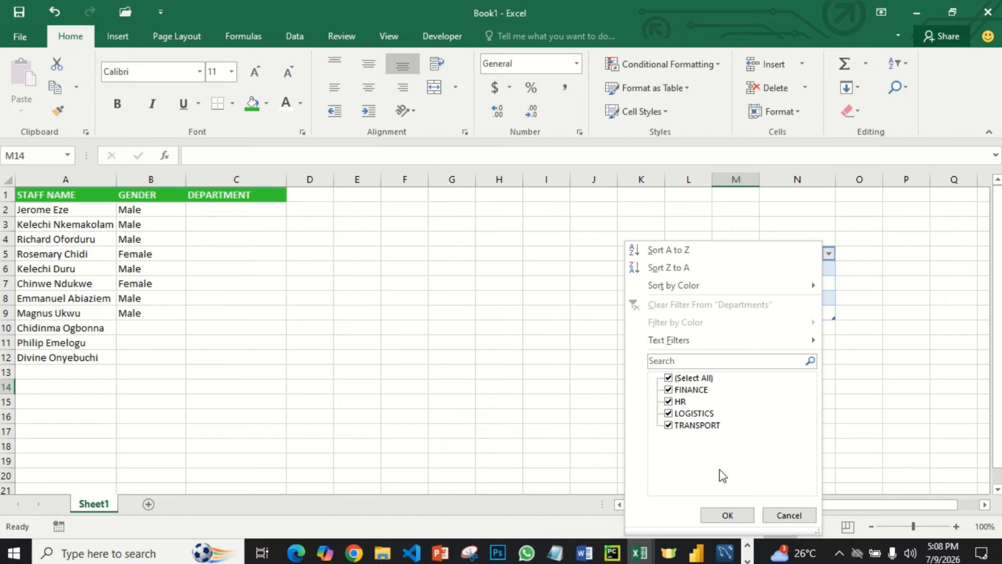
left_click(786, 516)
left_click(792, 389)
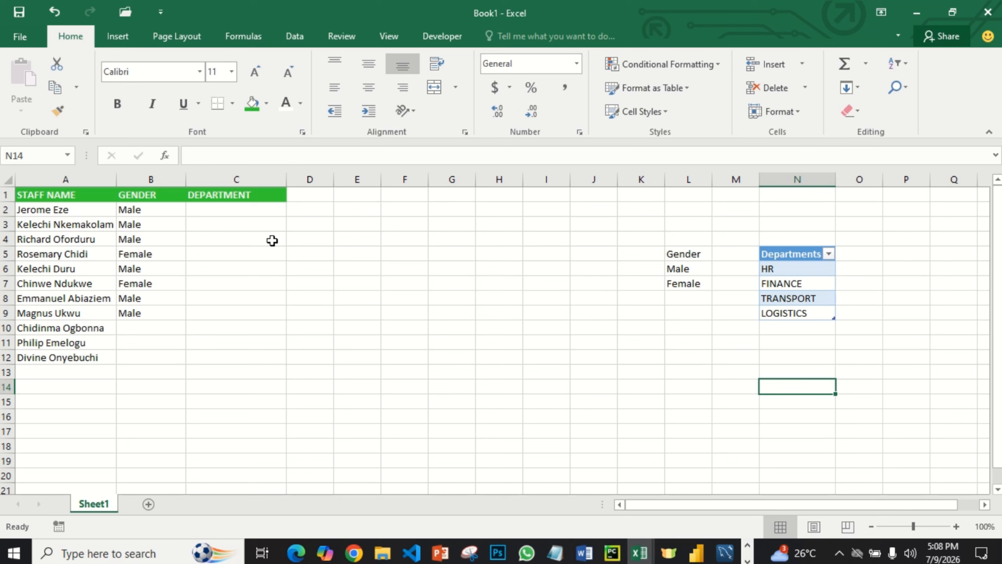
Start a data validation rule for the DEPARTMENT cells C2:C12 that allows a List.
left_click_drag(271, 207, 237, 357)
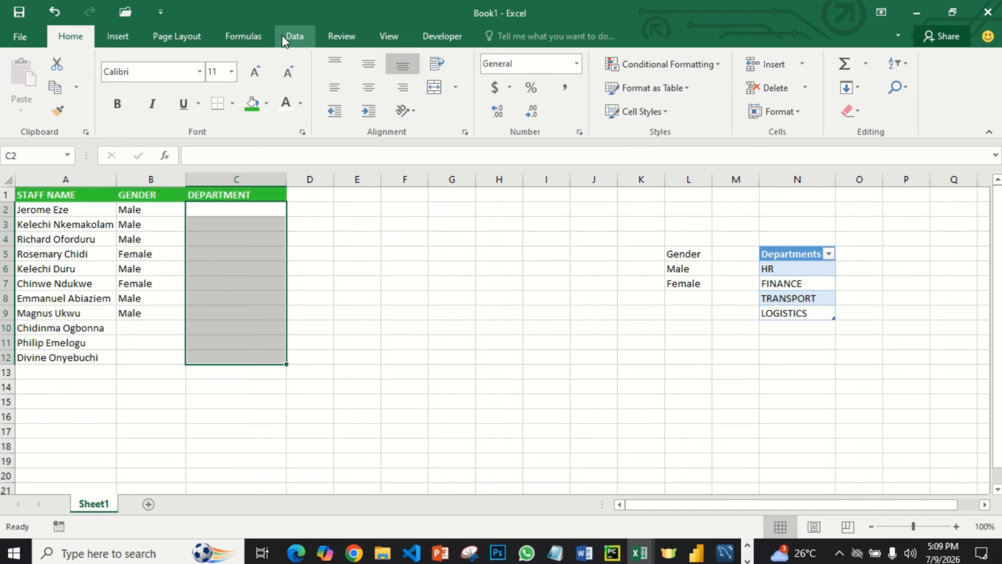
left_click(521, 36)
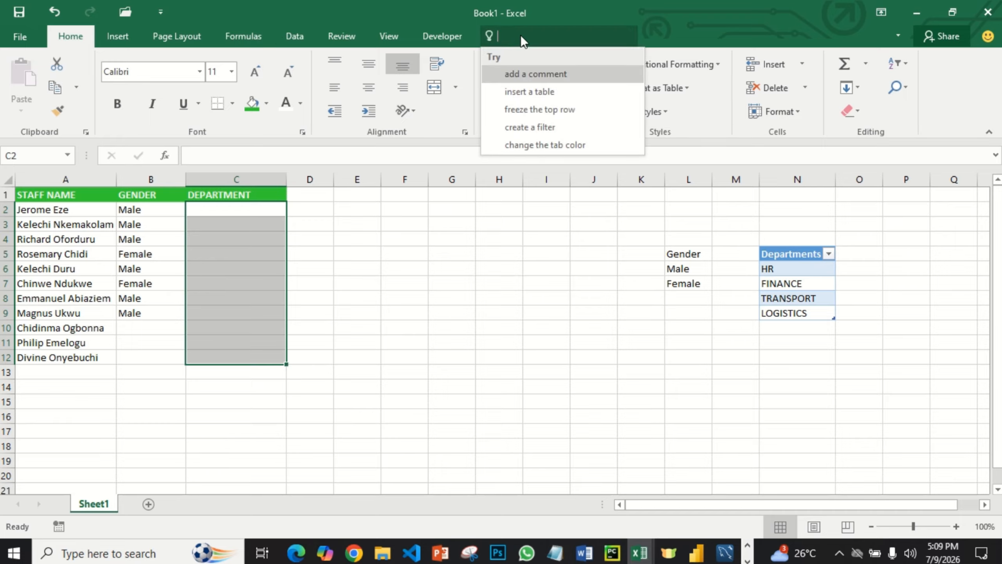
type("DA")
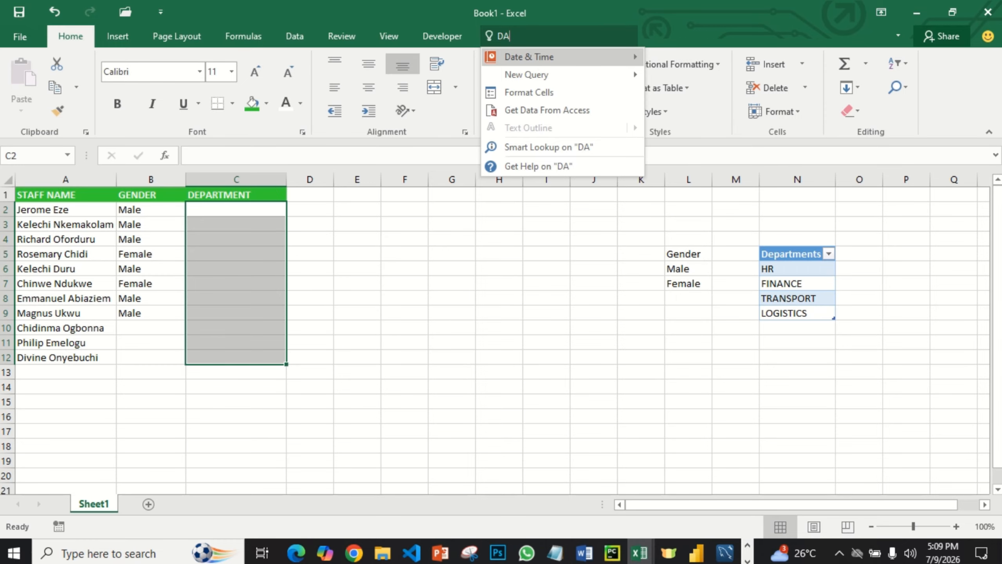
type("TA")
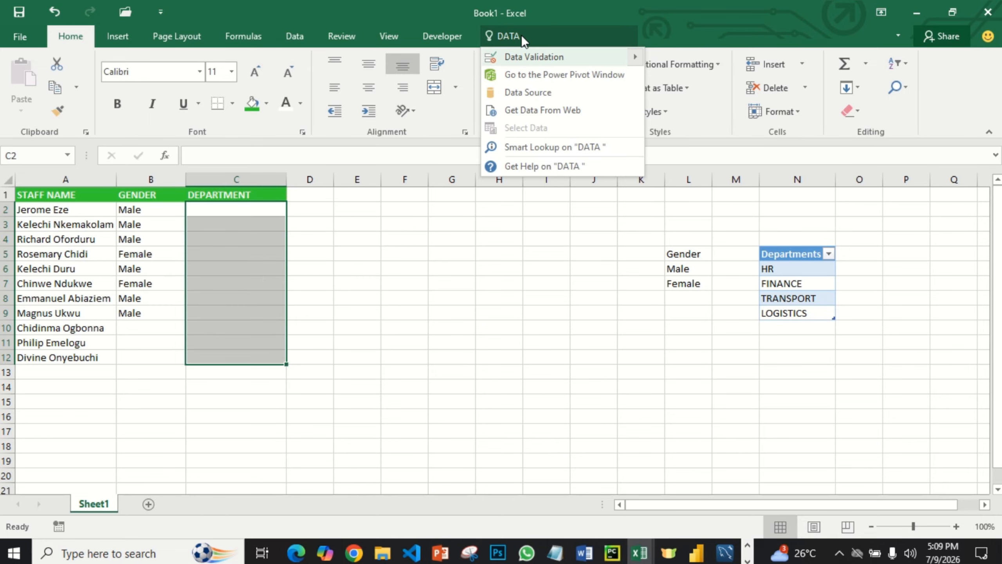
left_click(529, 58)
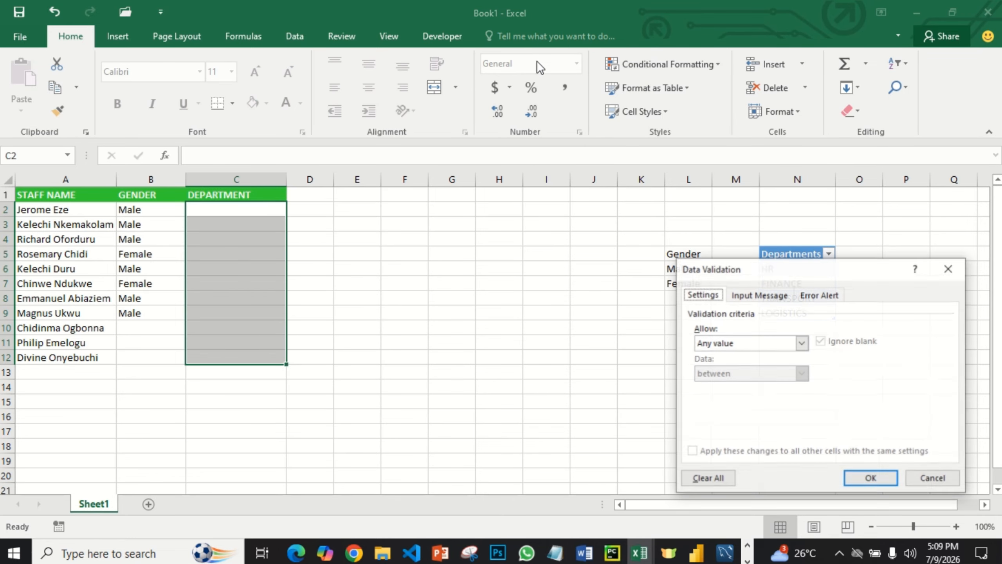
left_click_drag(739, 269, 427, 268)
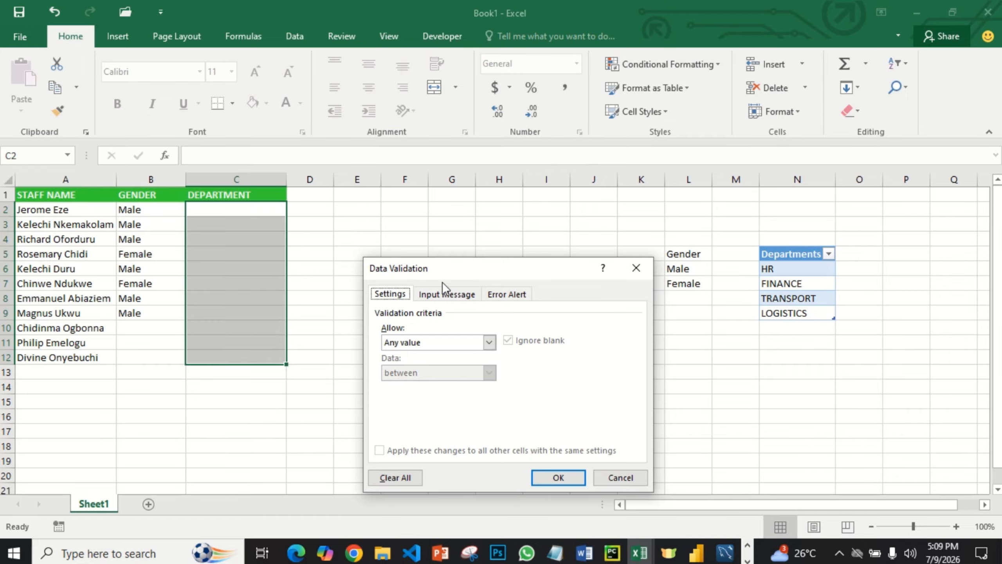
left_click(490, 342)
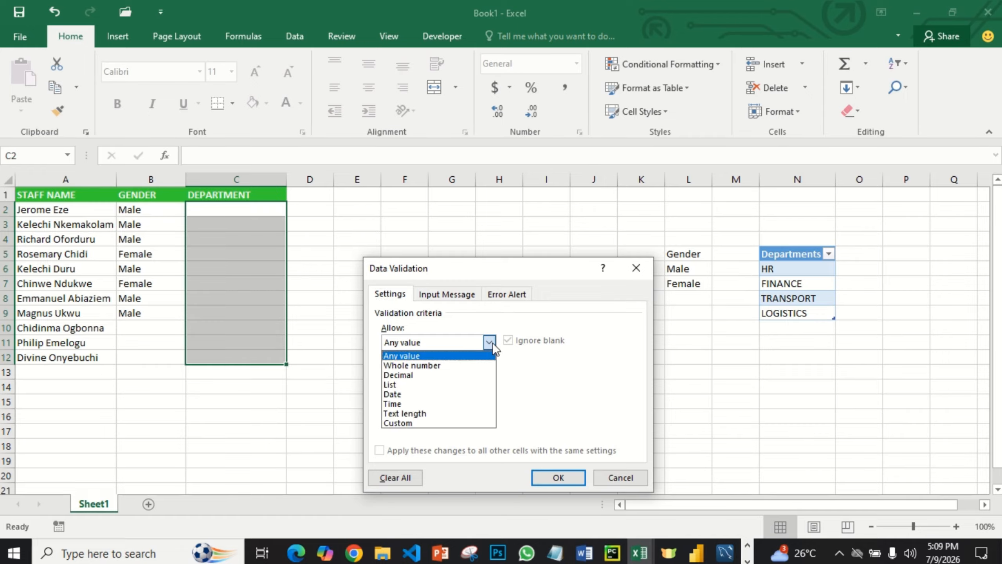
left_click(431, 386)
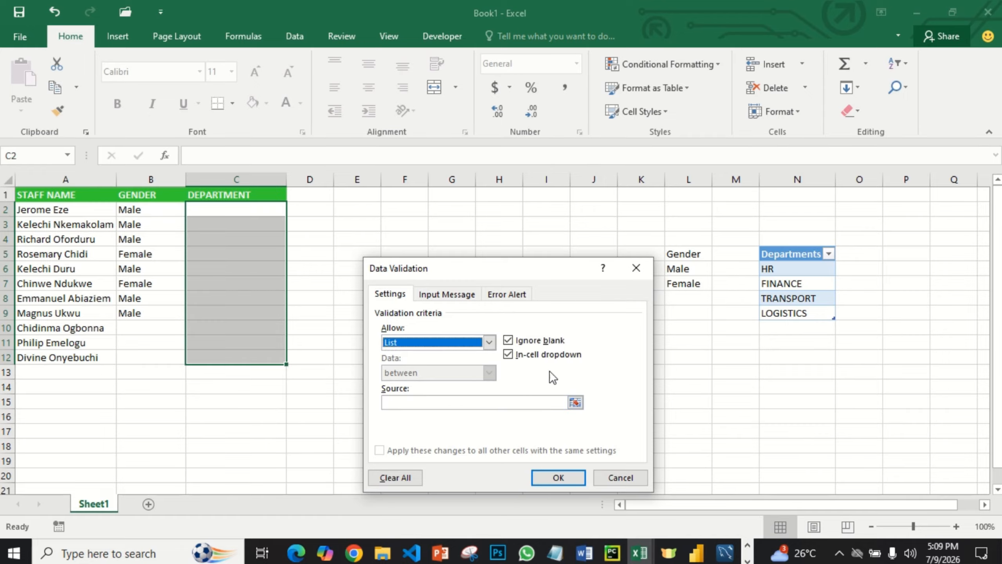
Set the validation list's source to the department names in N6:N9 and apply the rule.
left_click(575, 404)
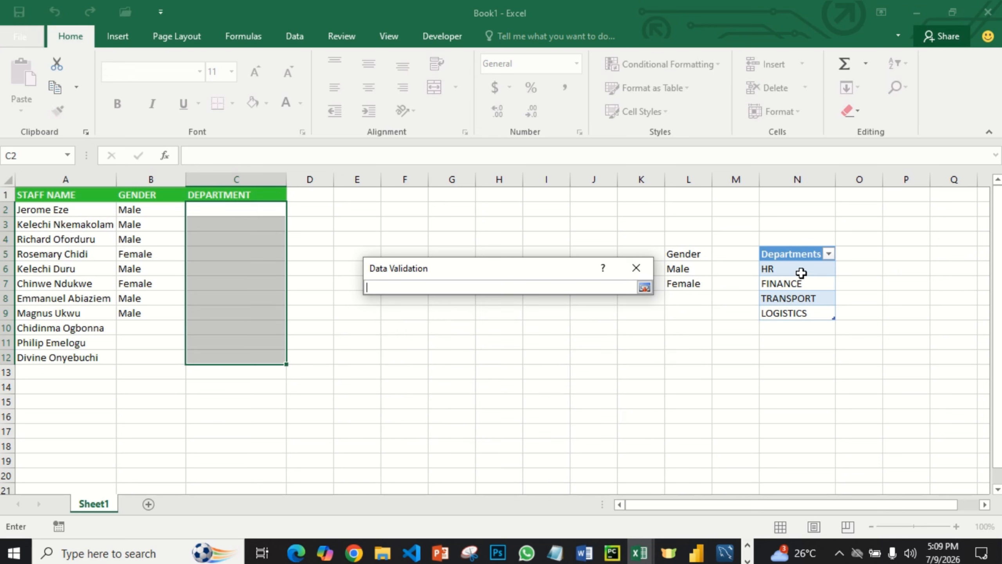
left_click_drag(801, 270, 805, 311)
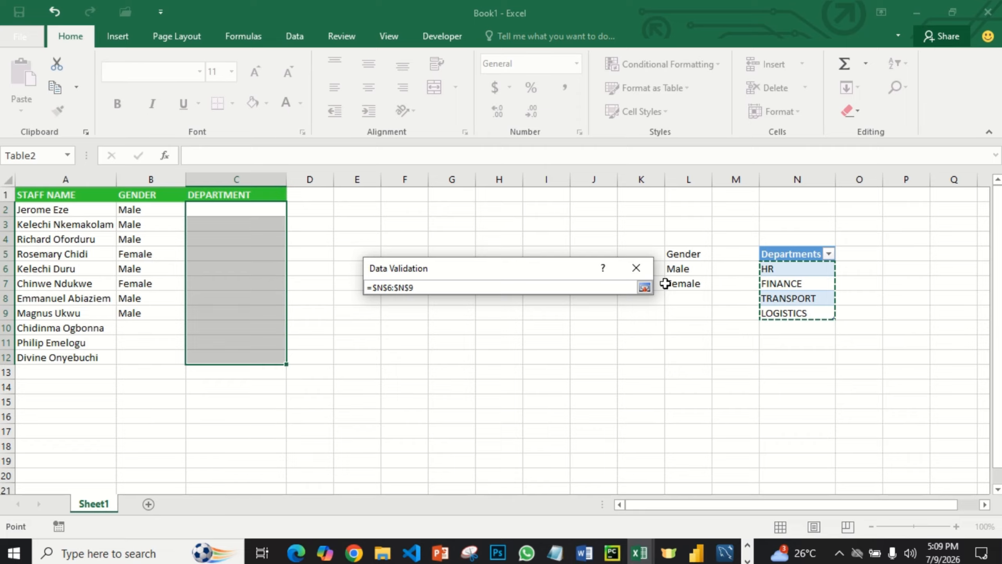
left_click(645, 287)
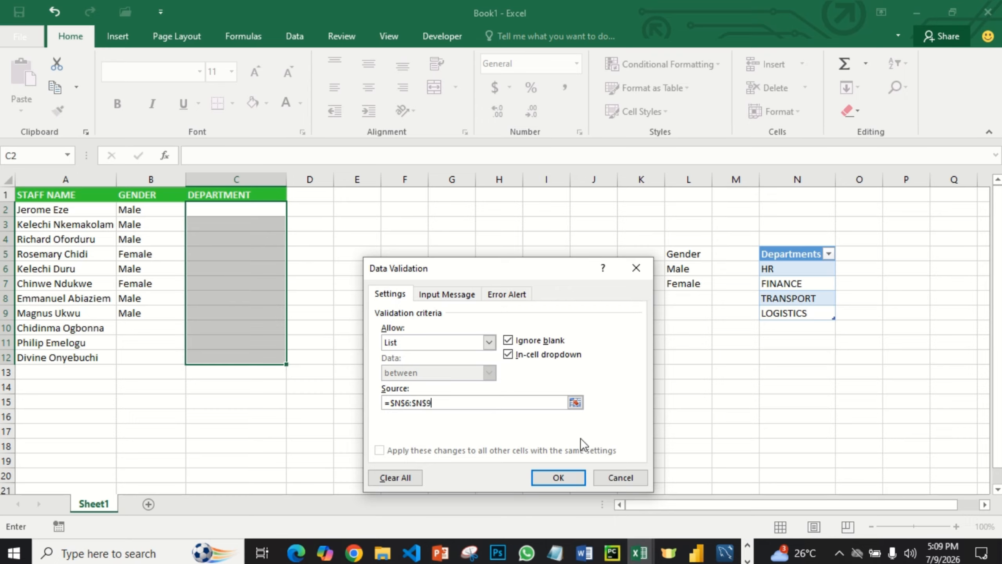
left_click(558, 477)
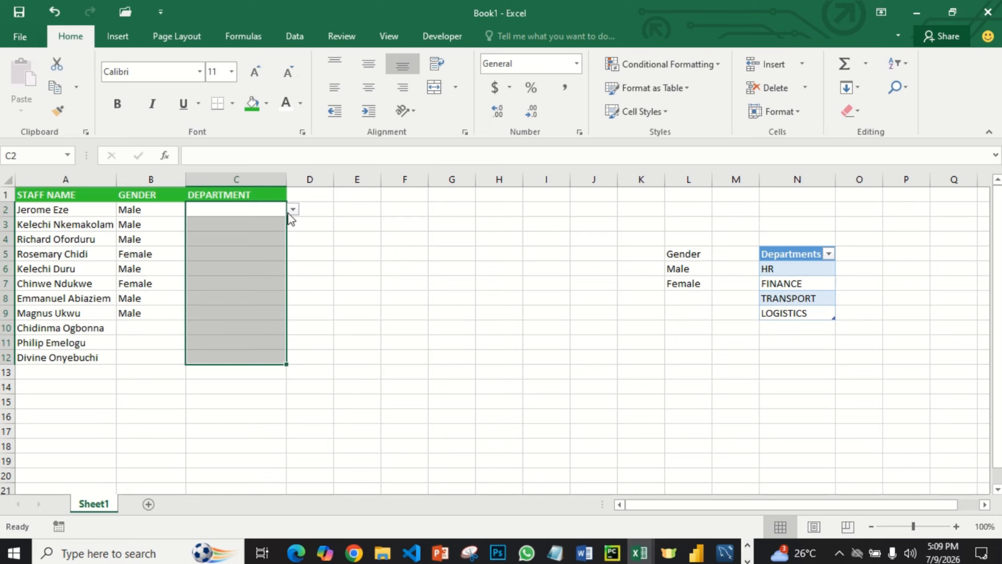
Choose FINANCE in C2, HR in C3 and TRANSPORT in C4 from the department drop-down lists.
left_click(259, 217)
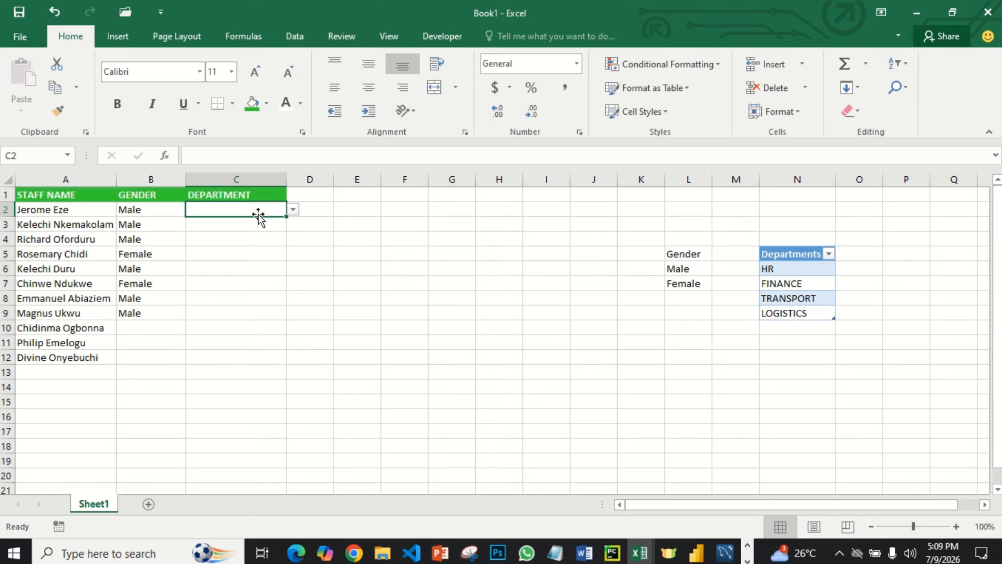
left_click(292, 210)
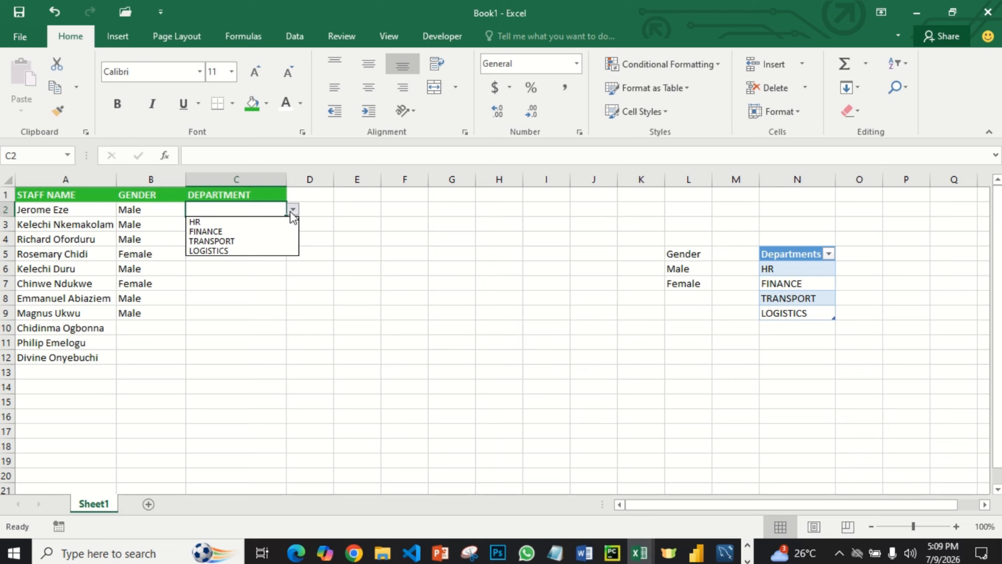
left_click(247, 231)
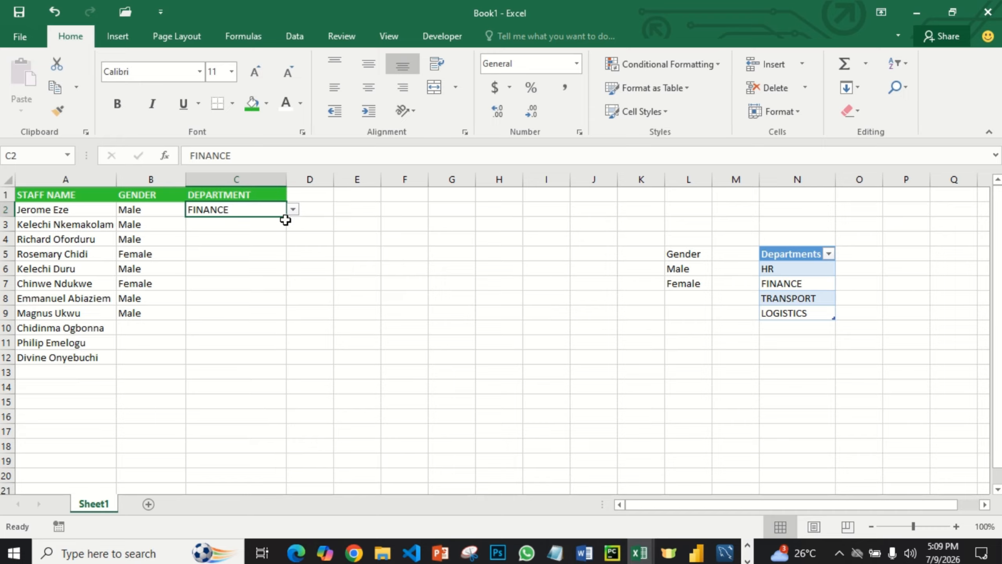
left_click(272, 229)
left_click(293, 228)
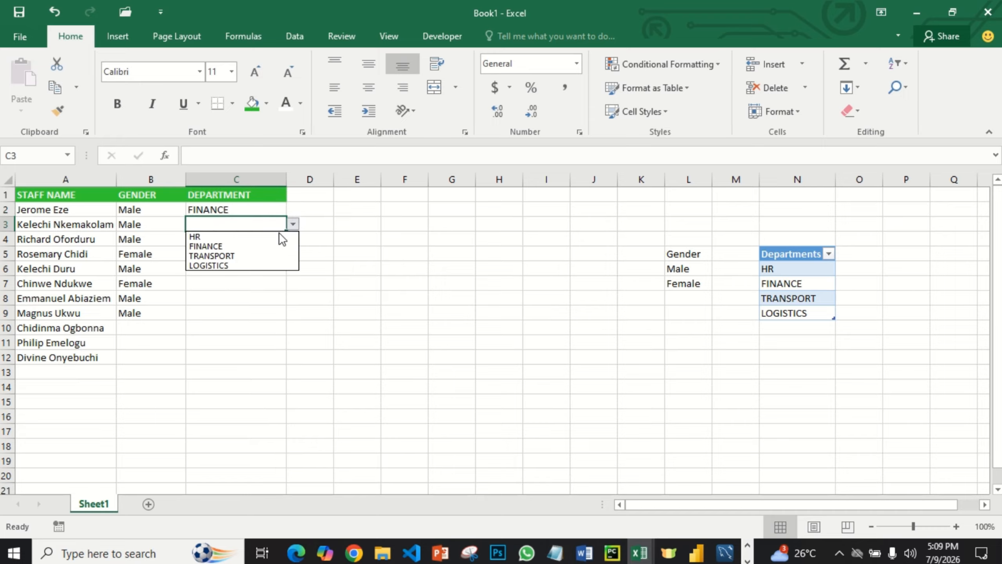
left_click(246, 238)
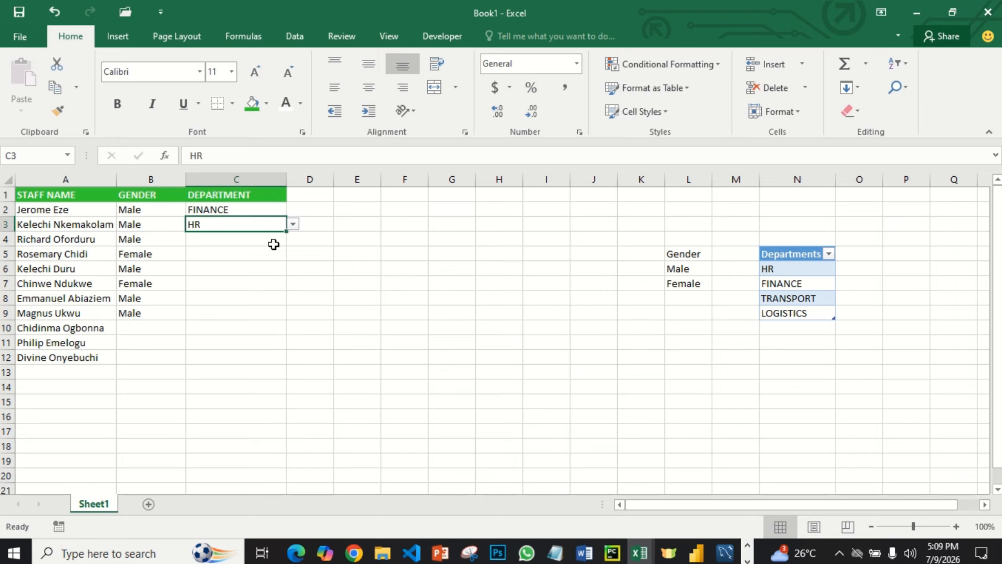
left_click(274, 245)
left_click(293, 238)
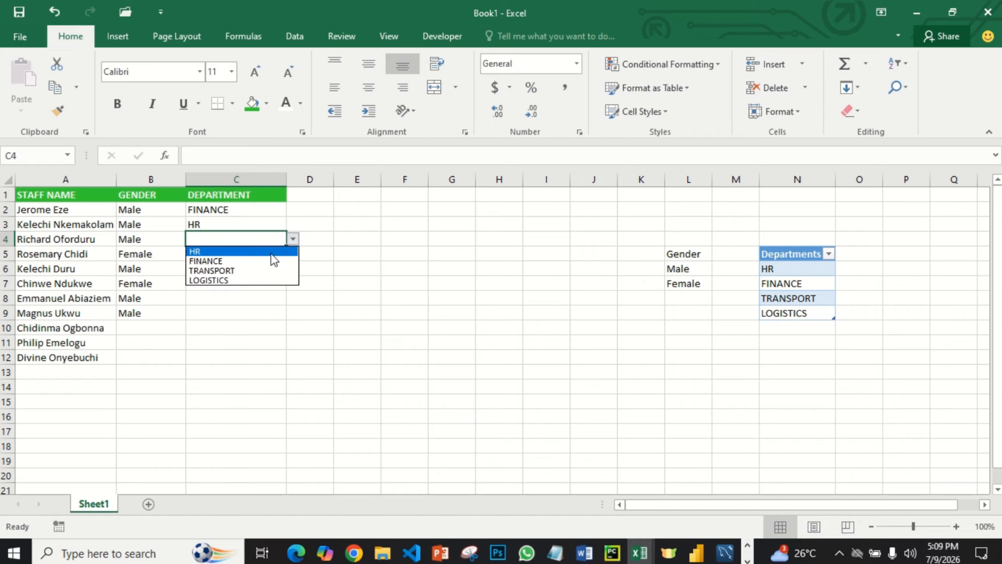
left_click(247, 270)
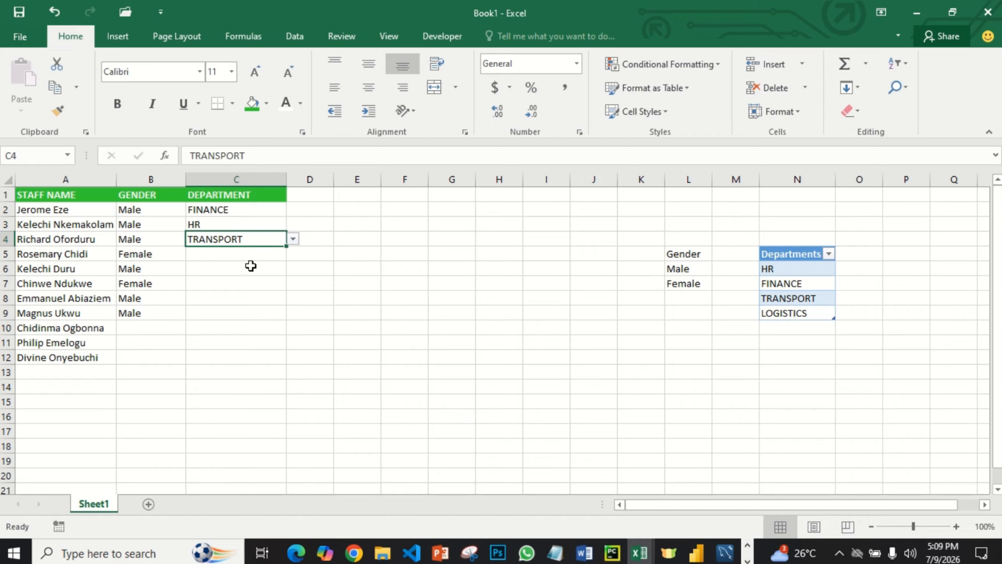
Choose LOGISTICS in both C5 and C6 from the department drop-down lists.
left_click(292, 240)
left_click(285, 244)
left_click(253, 255)
left_click(293, 255)
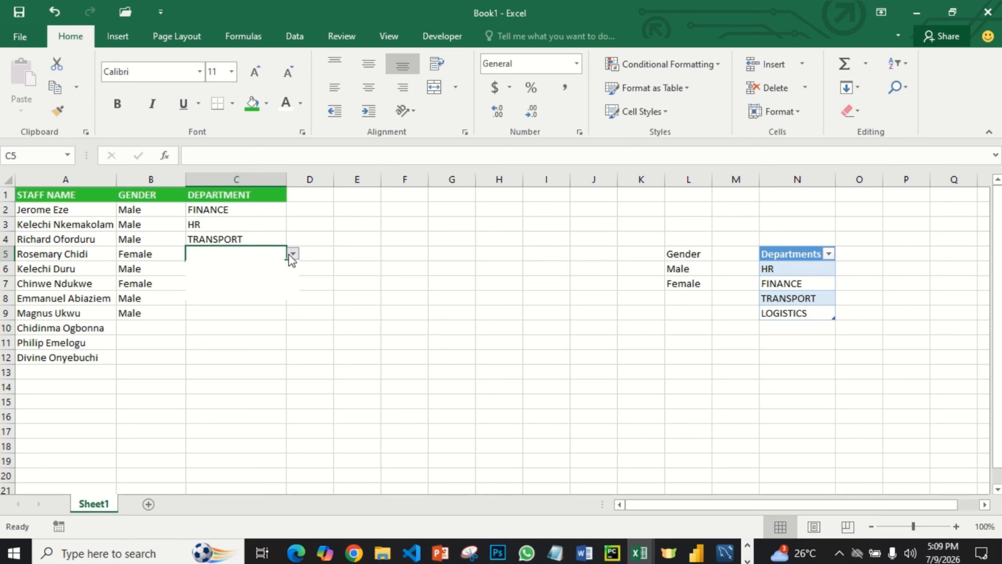
left_click(238, 293)
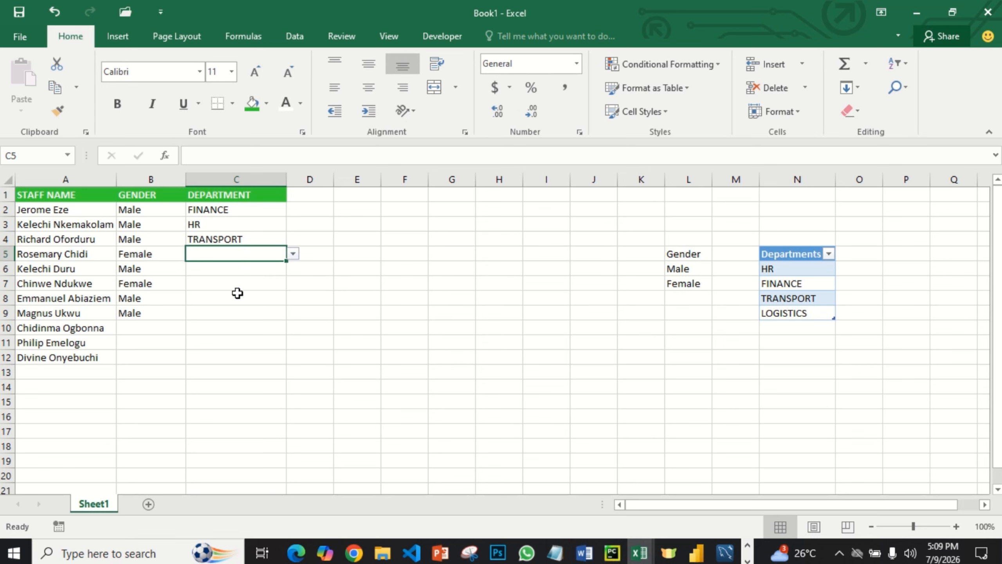
left_click(244, 269)
left_click(291, 270)
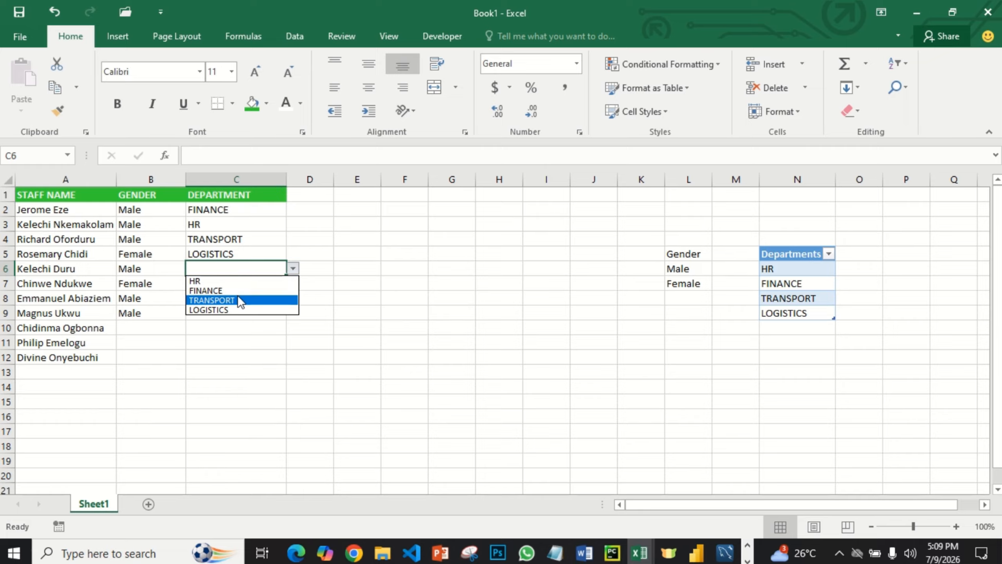
left_click(236, 310)
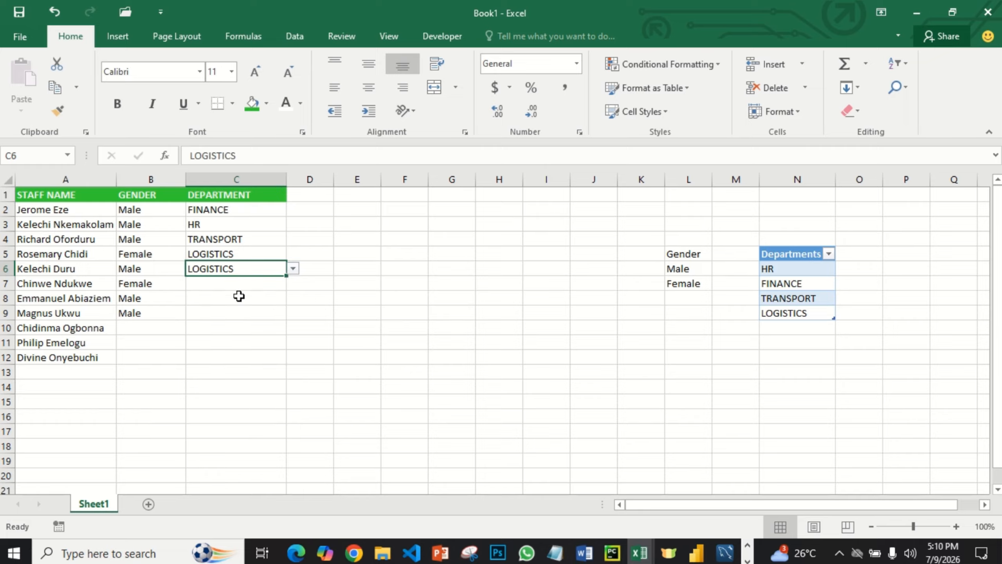
Choose HR in C7 and TRANSPORT in C8 from the department drop-down lists.
left_click(254, 284)
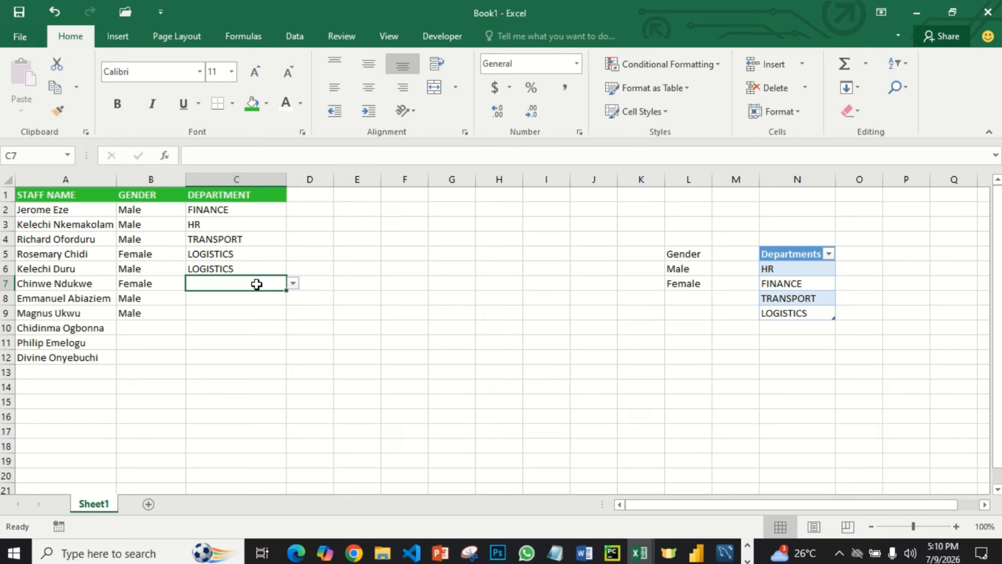
left_click(293, 283)
left_click(229, 296)
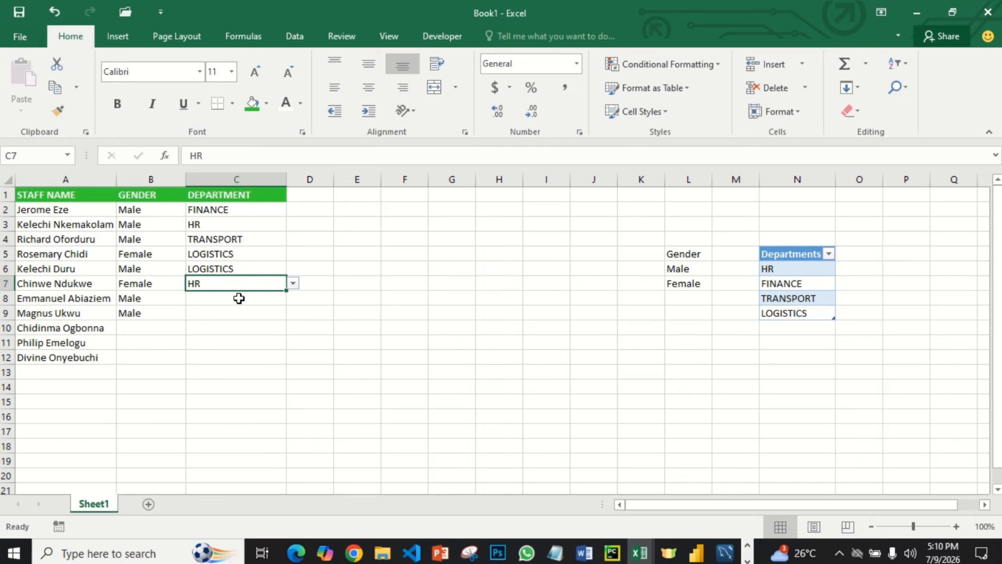
left_click(266, 297)
left_click(295, 299)
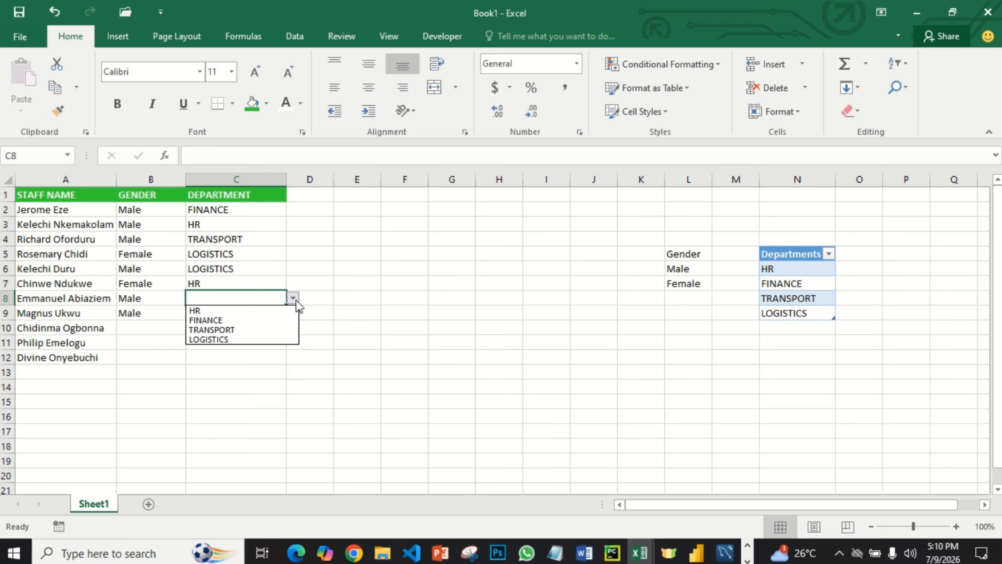
left_click(249, 331)
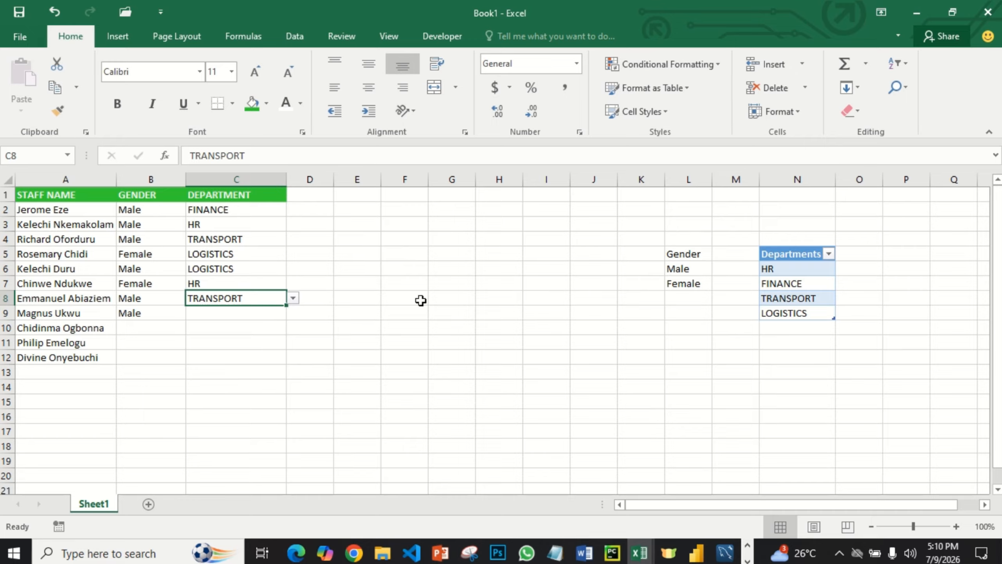
left_click(271, 310)
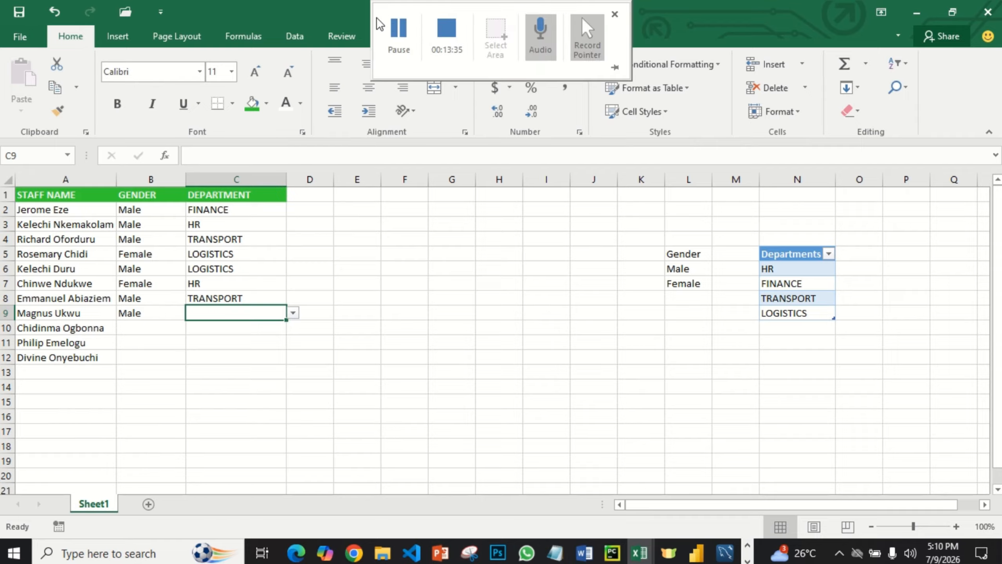
left_click(399, 30)
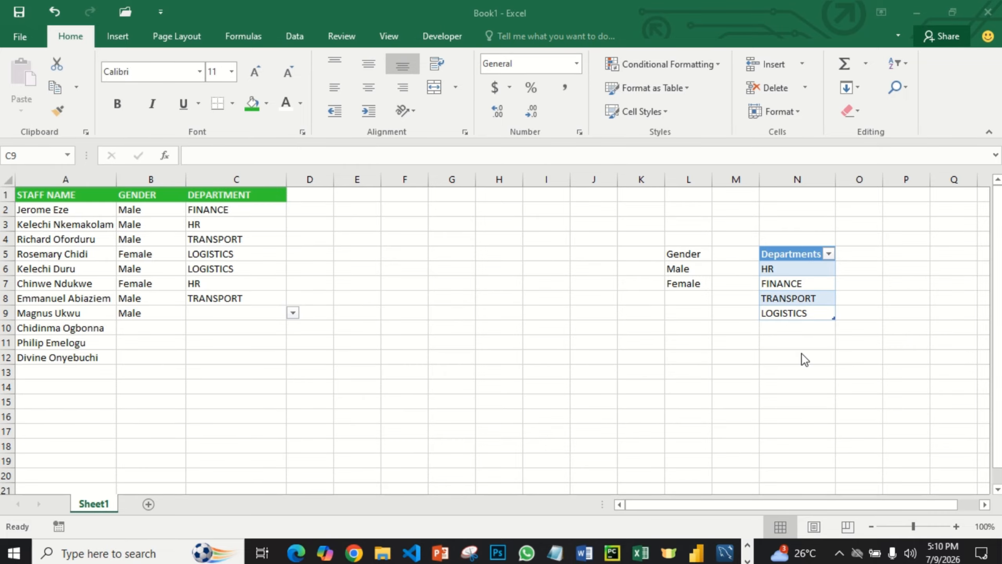
Add SECURITY in N10, directly below LOGISTICS, as a new entry of the Departments table.
left_click(807, 326)
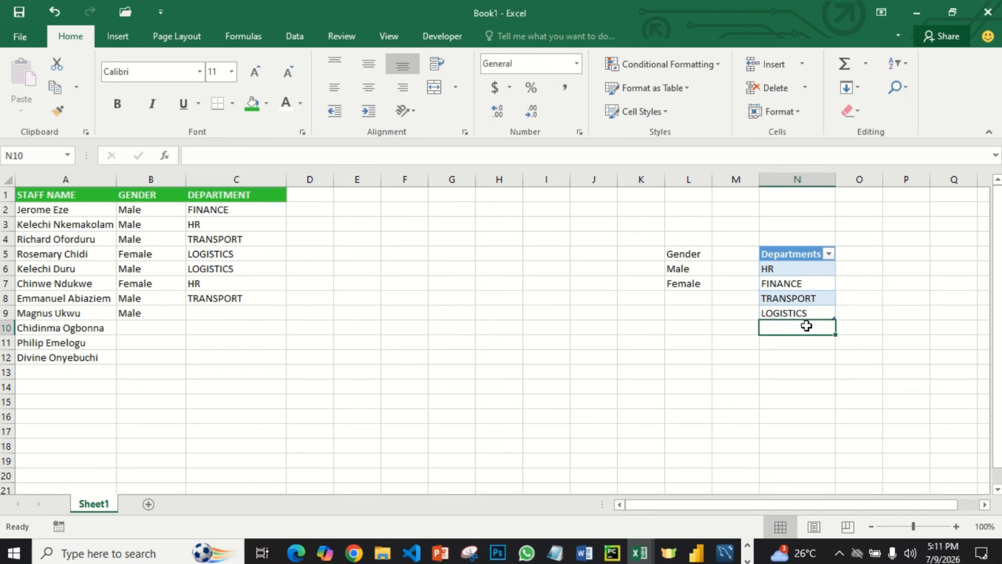
type("SE")
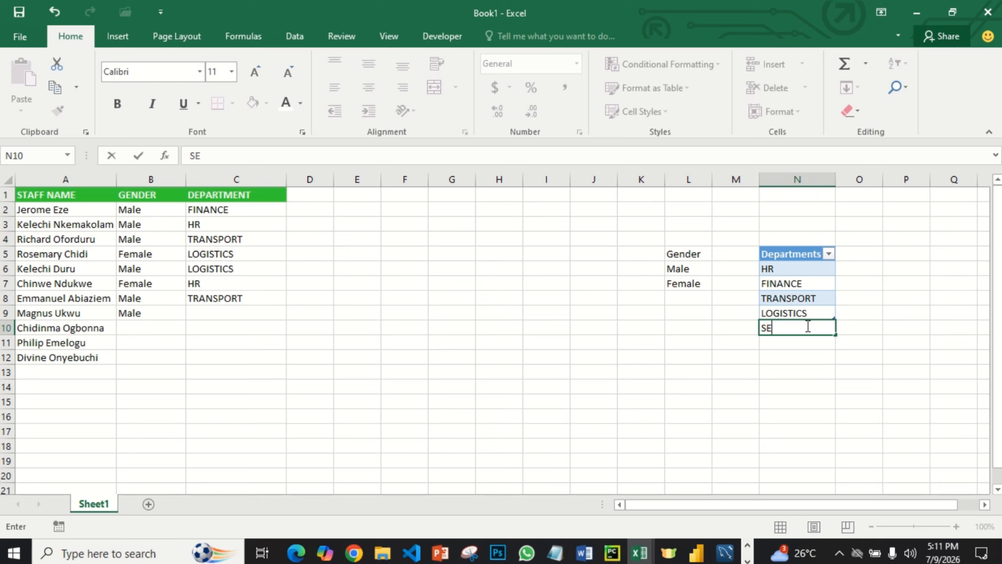
type("CURITY")
key("Return")
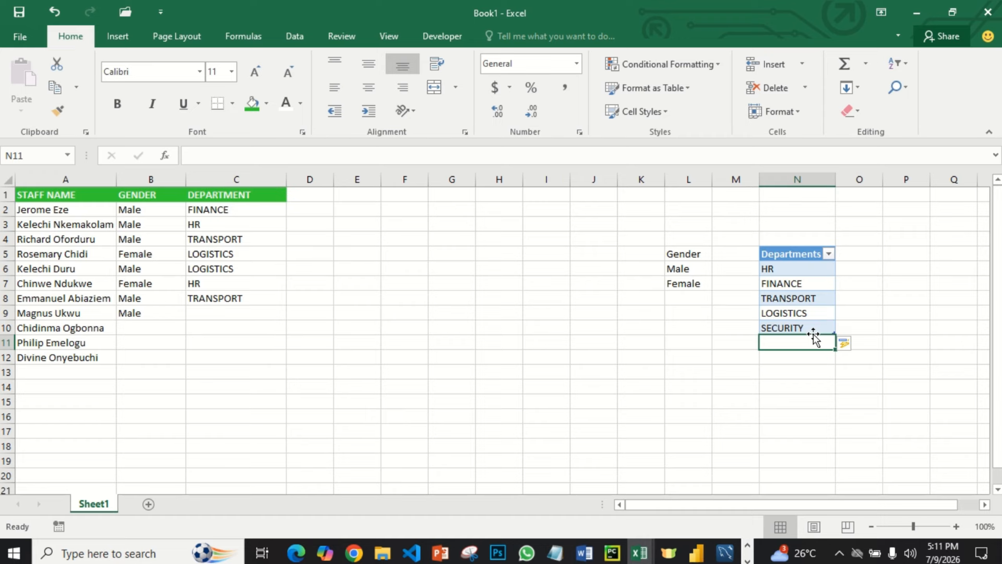
Add SALES AND DISTRIBUTION in N11 of the Departments table and autofit column N to the text.
type("SALES")
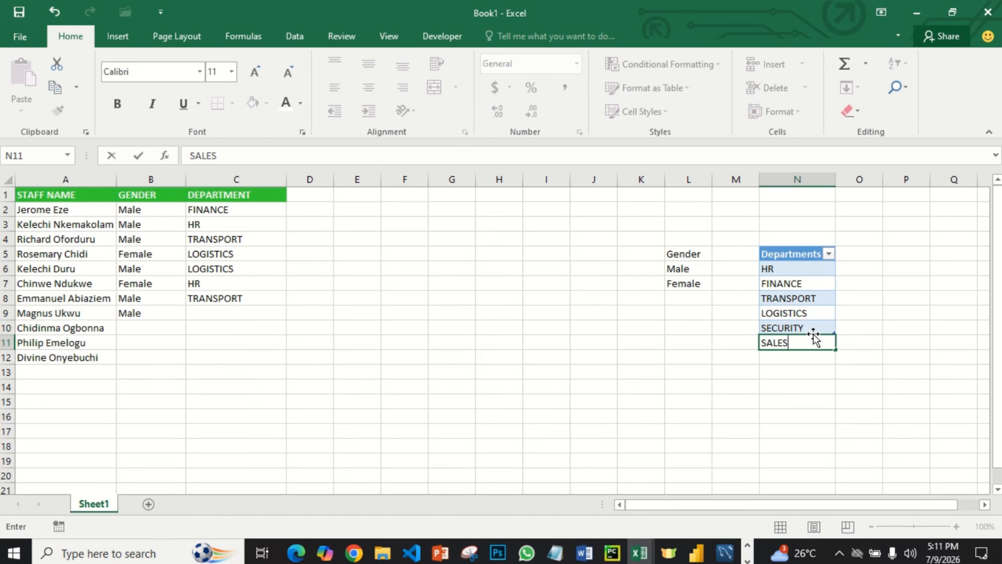
type(" AND DISTR")
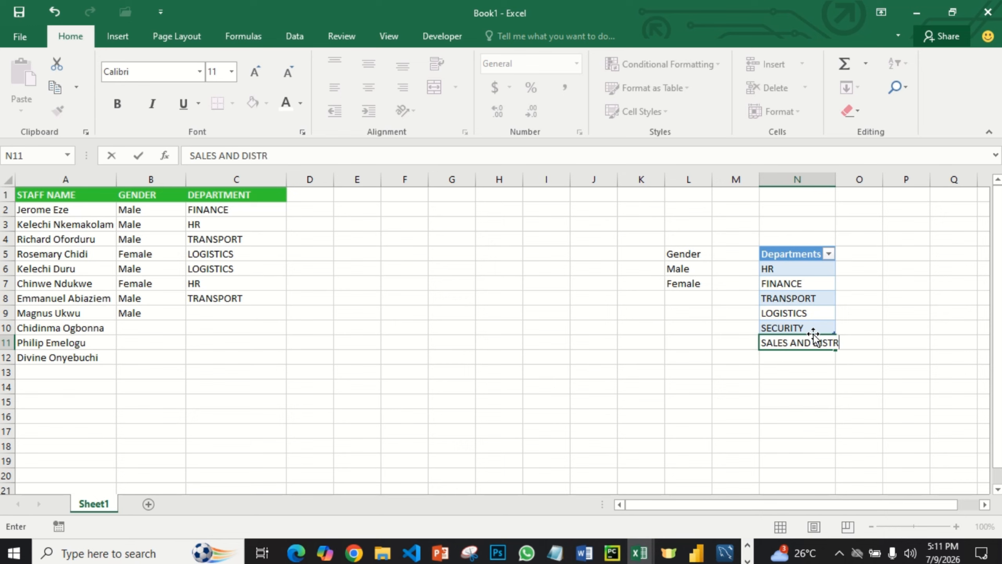
type("IBUTION")
key("Return")
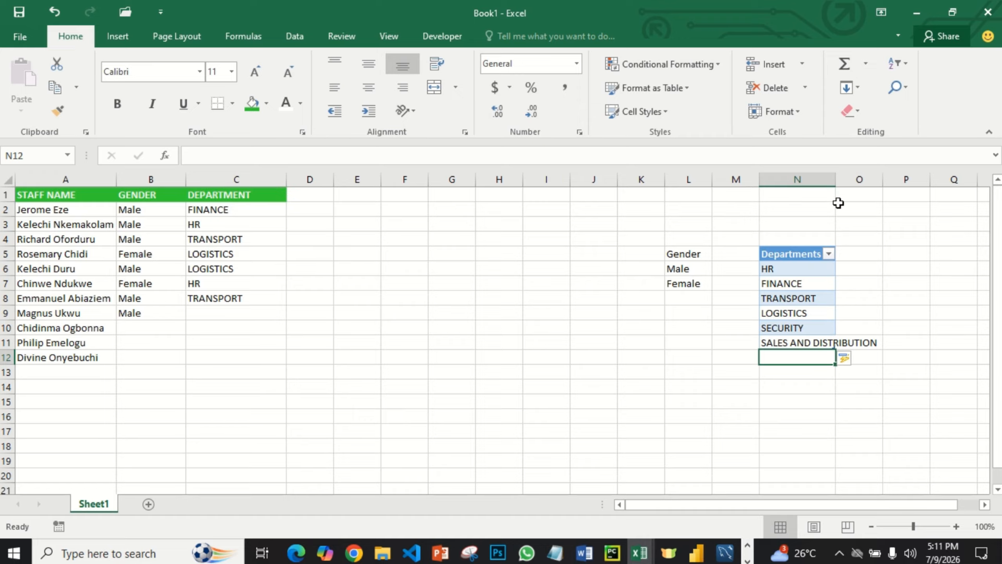
double_click(836, 180)
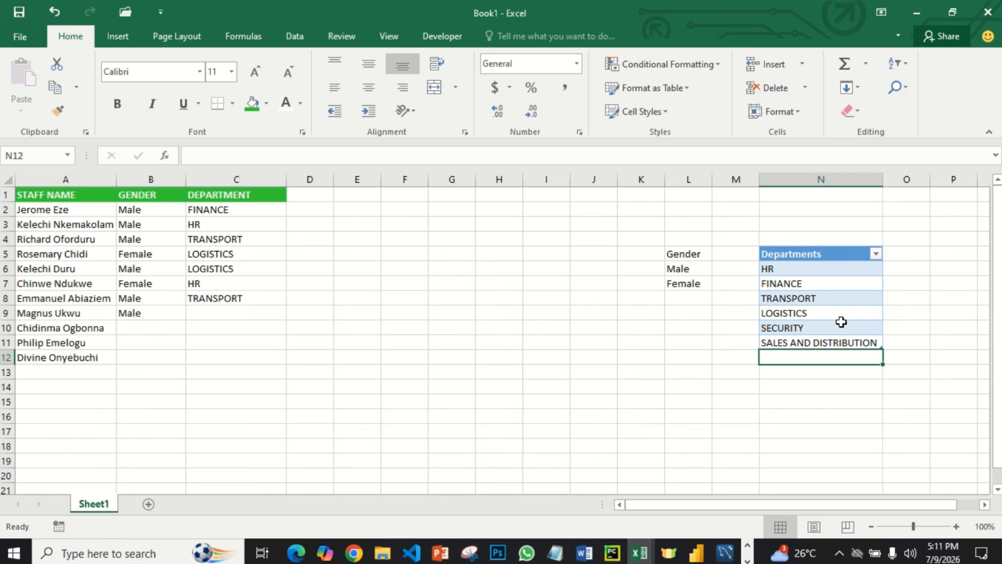
left_click(823, 341)
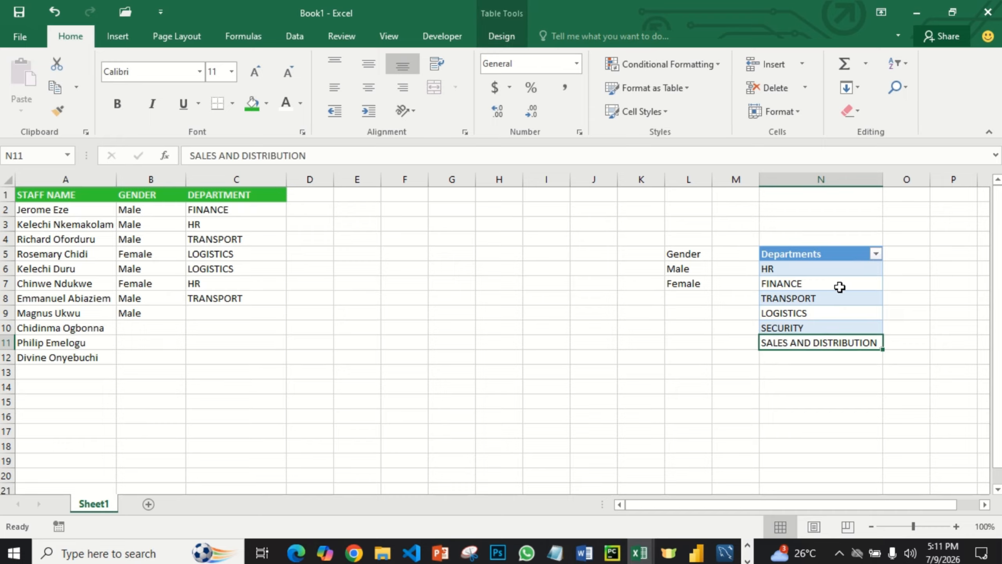
Choose SECURITY in C9 and SALES AND DISTRIBUTION in C10 from the department drop-down lists.
left_click(263, 313)
left_click(293, 314)
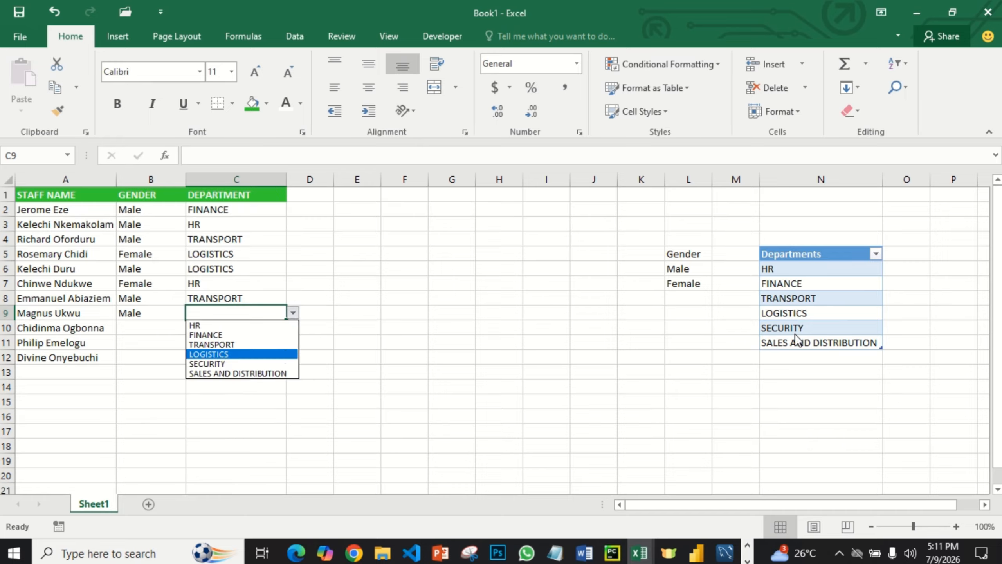
left_click(239, 362)
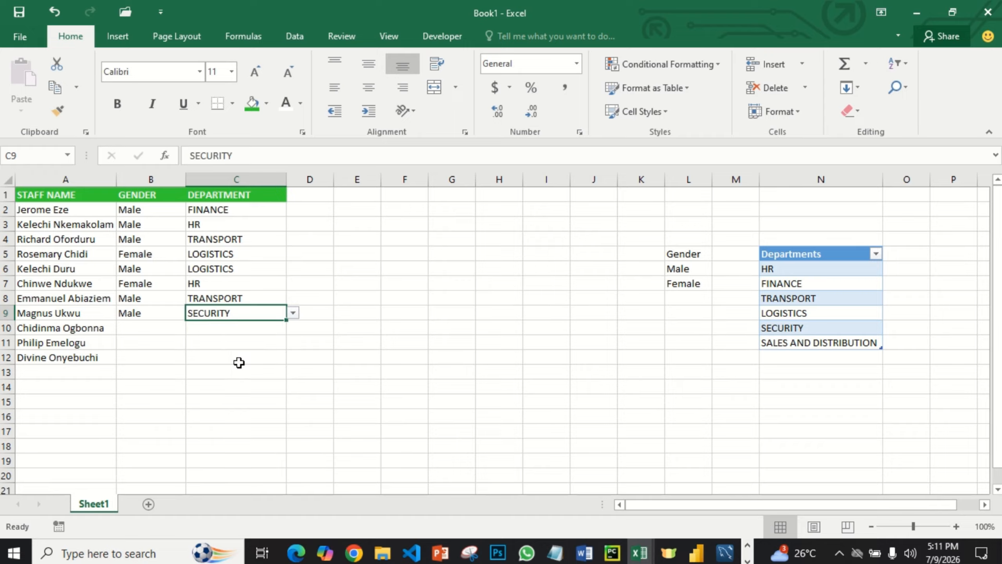
left_click(243, 332)
left_click(298, 329)
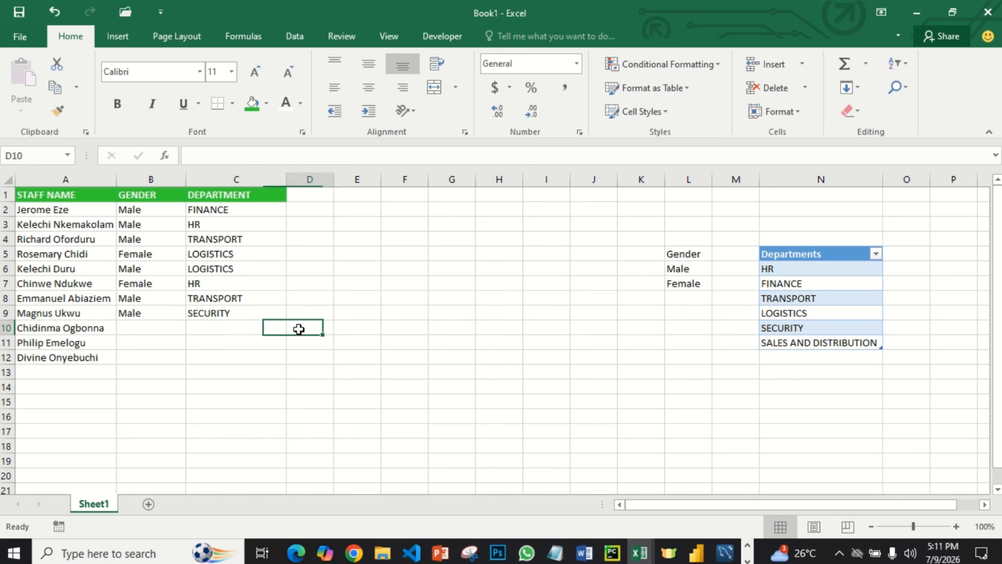
left_click(274, 328)
left_click(293, 328)
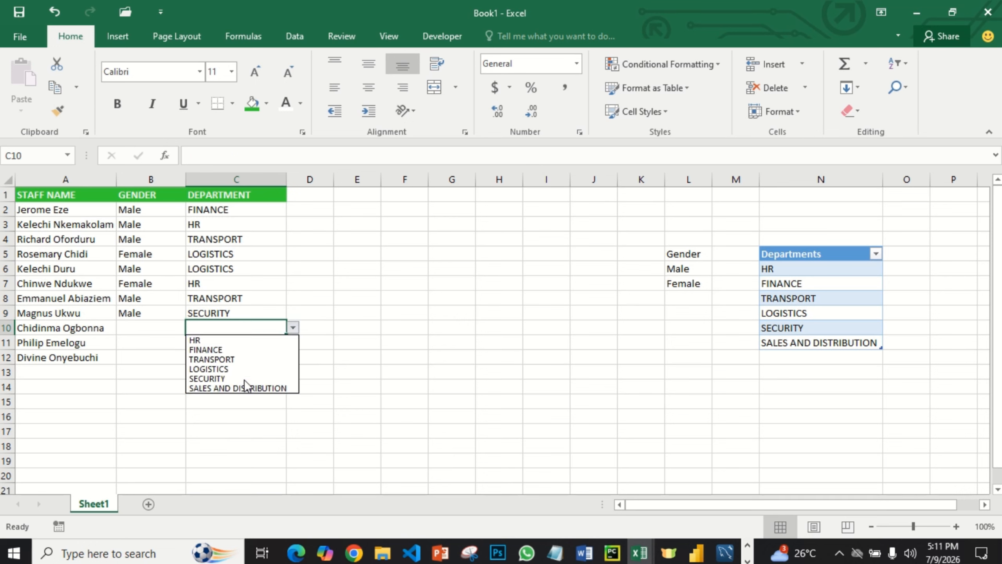
left_click(242, 389)
Choose LOGISTICS in C11 and FINANCE in C12 from the department drop-down lists.
left_click(268, 344)
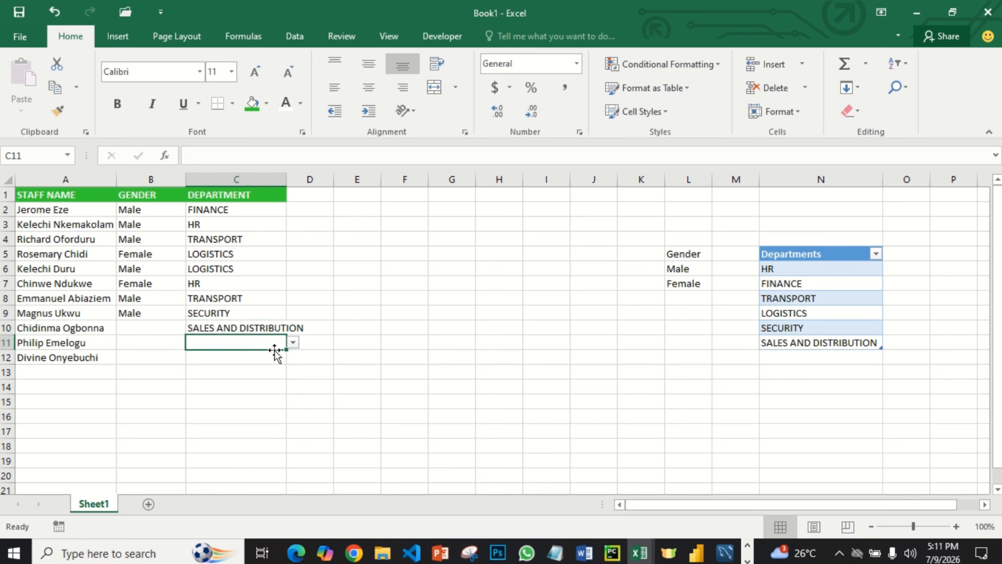
left_click(292, 342)
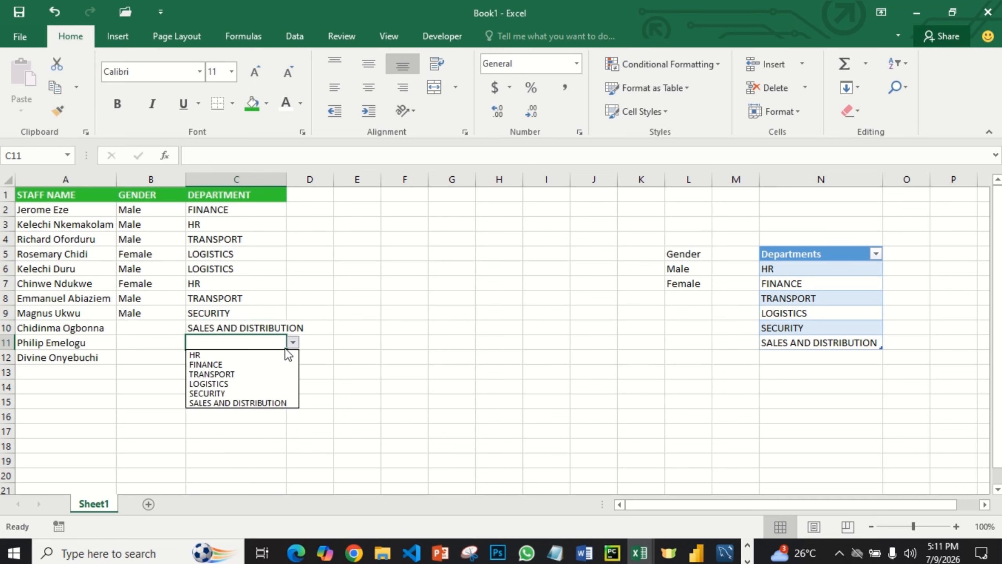
left_click(244, 384)
left_click(244, 364)
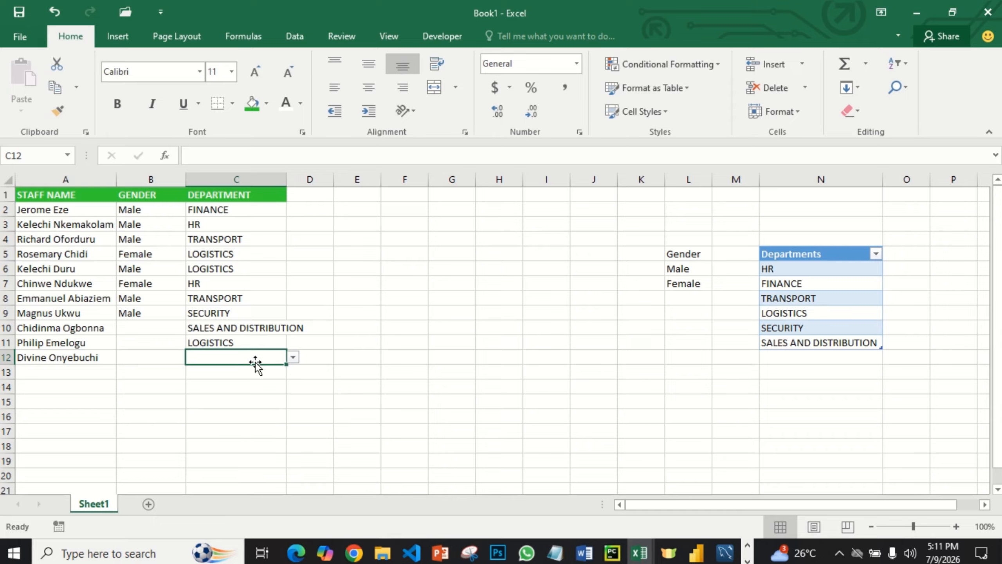
left_click(293, 357)
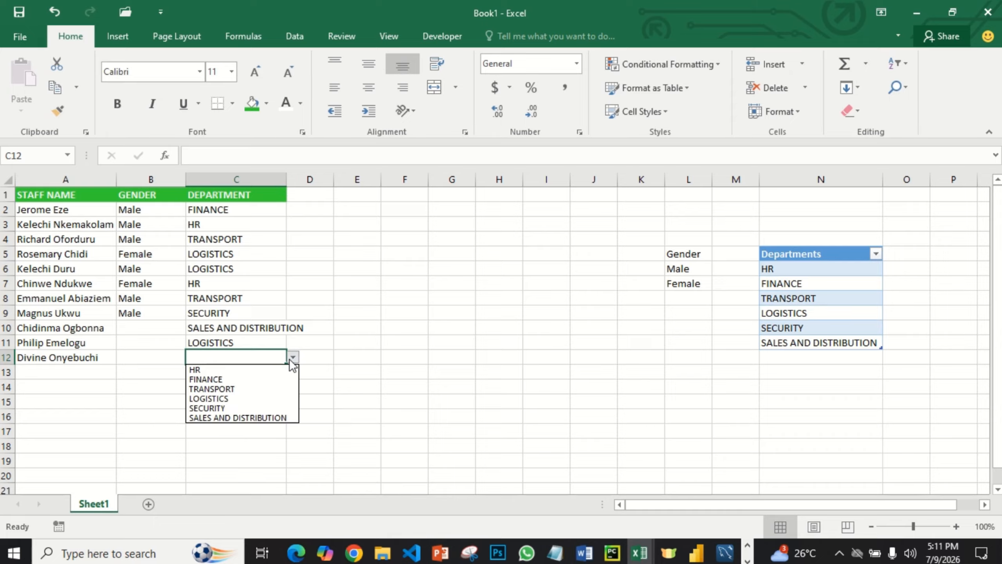
left_click(240, 379)
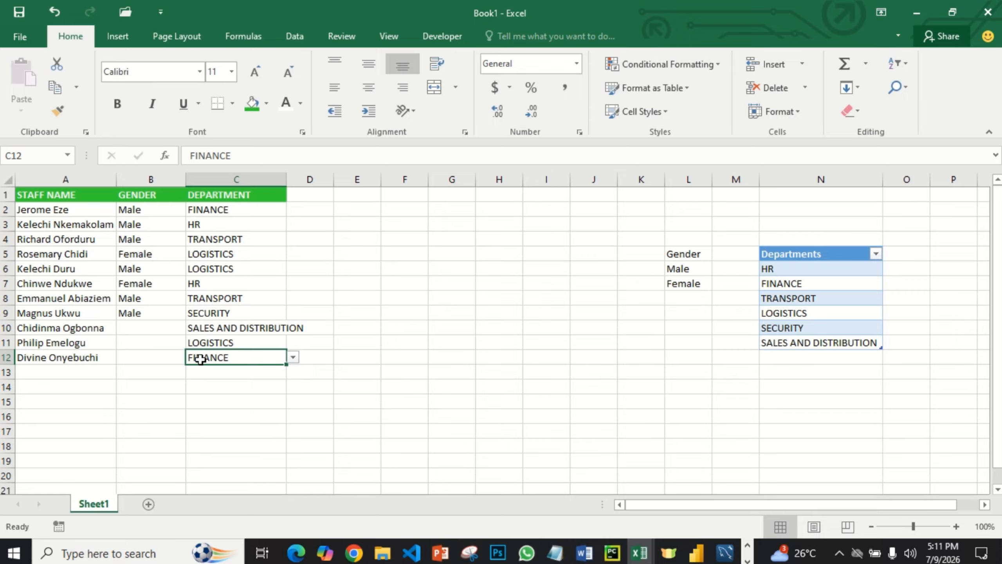
Choose Female in B10, Male in B11 and Female in B12 from the GENDER drop-down lists.
left_click(152, 329)
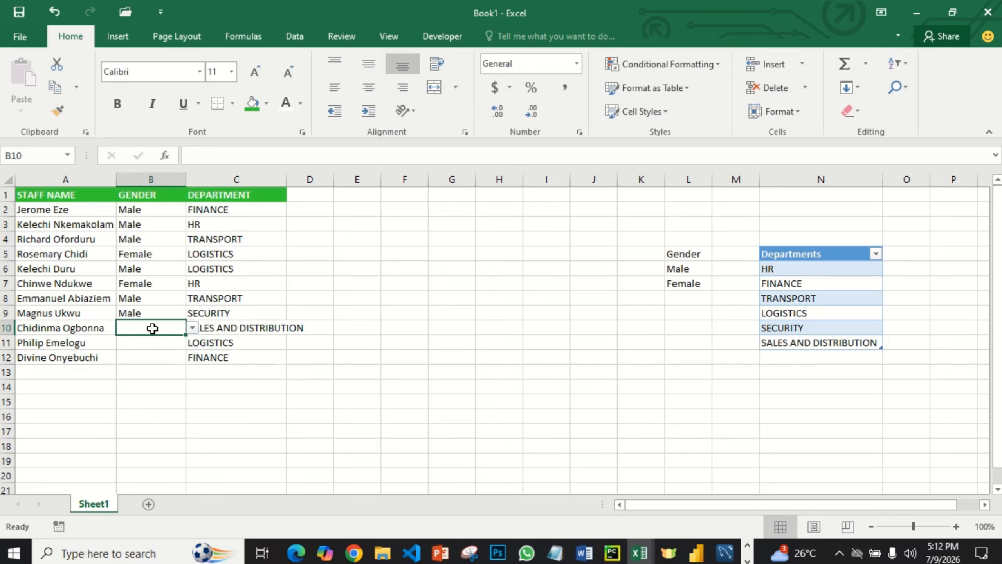
left_click(192, 328)
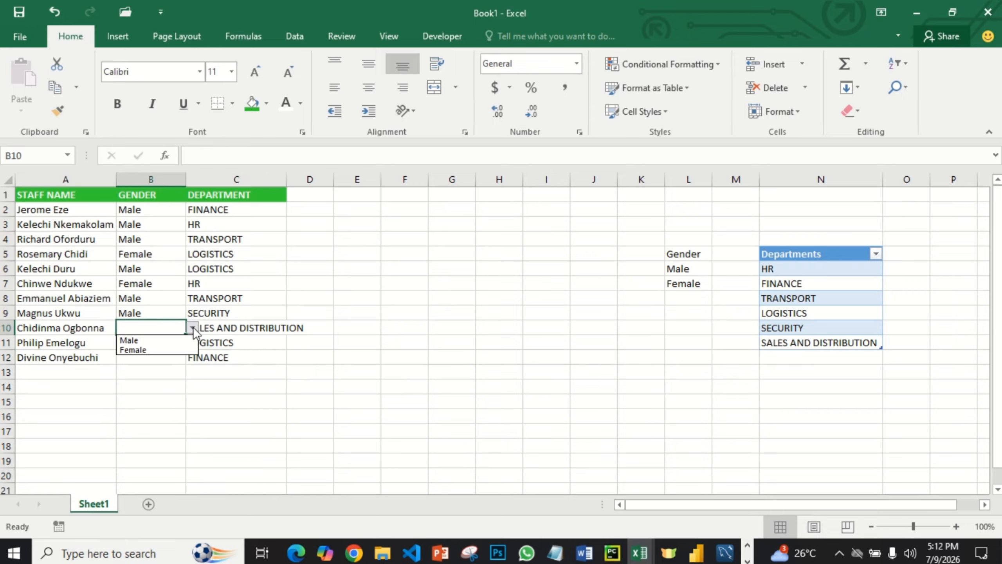
left_click(169, 350)
left_click(157, 343)
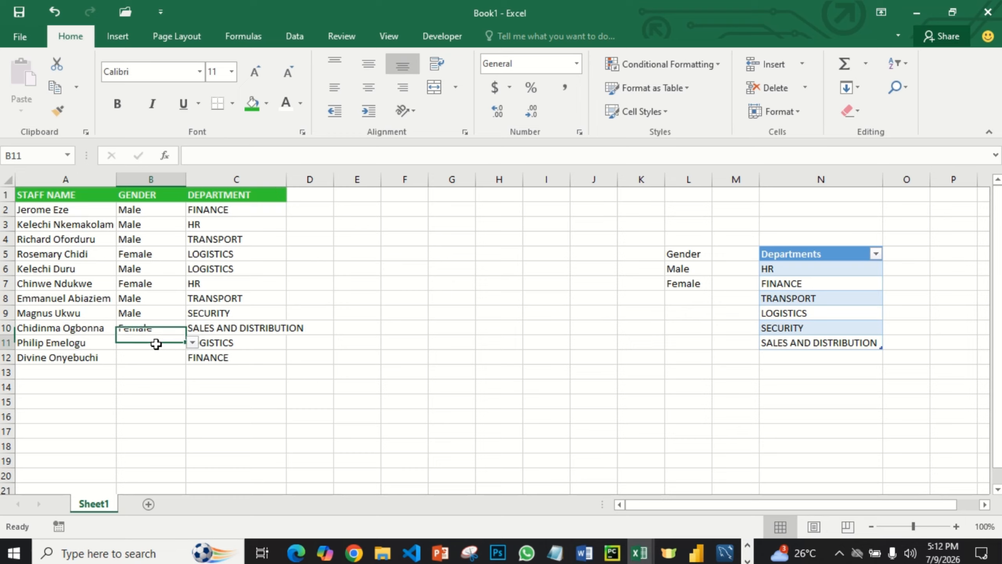
left_click(192, 342)
left_click(164, 351)
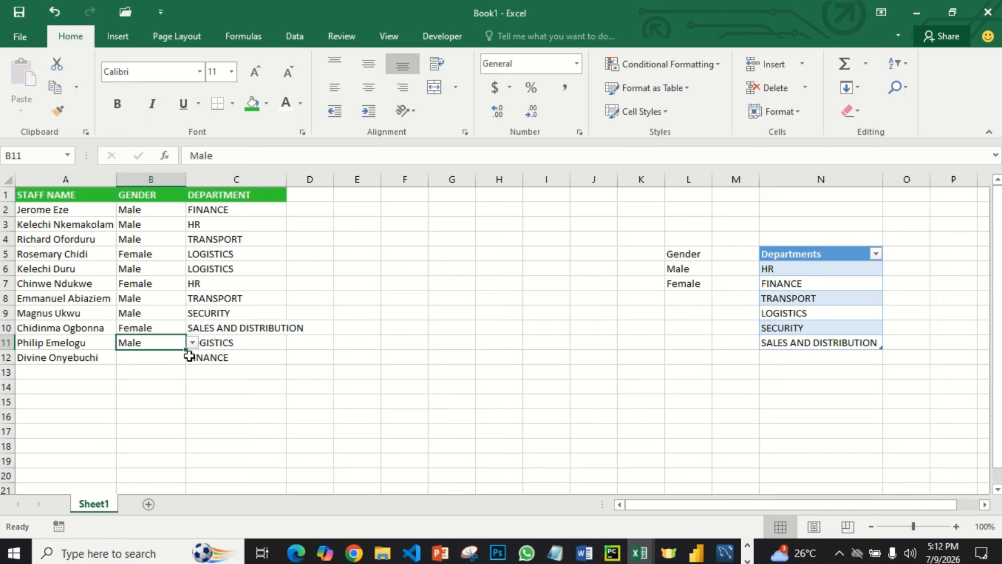
left_click(170, 358)
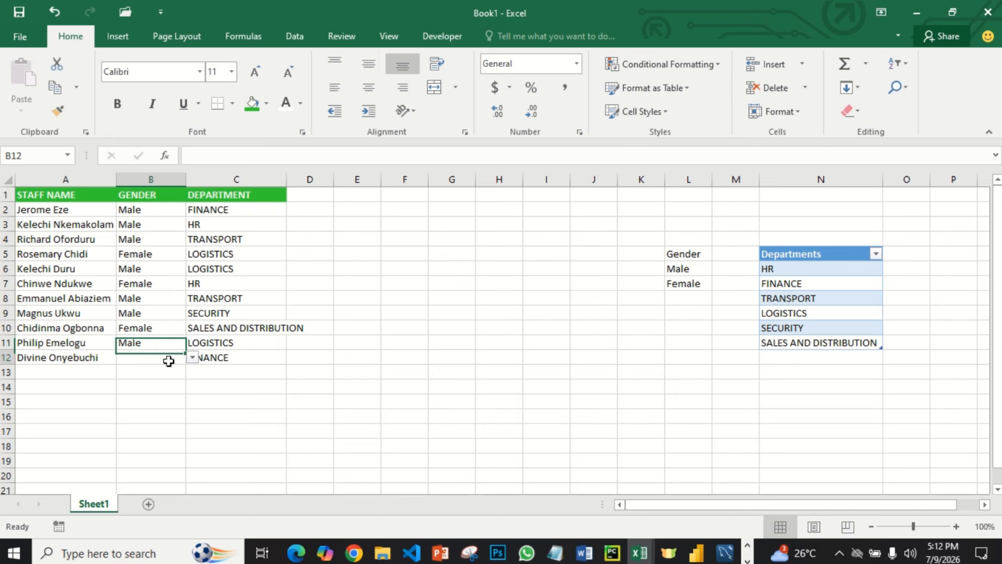
left_click(192, 358)
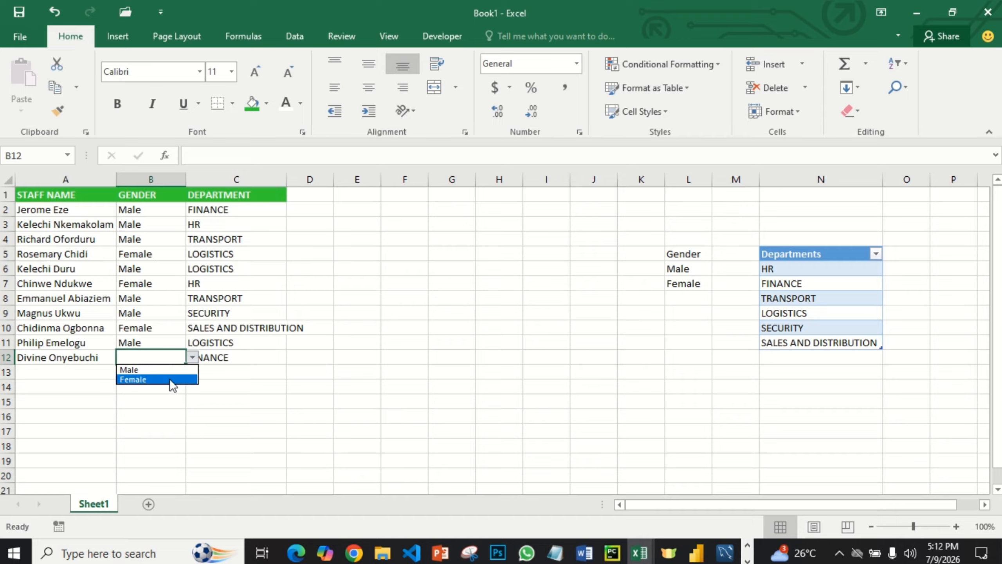
left_click(172, 380)
mouse_move(385, 8)
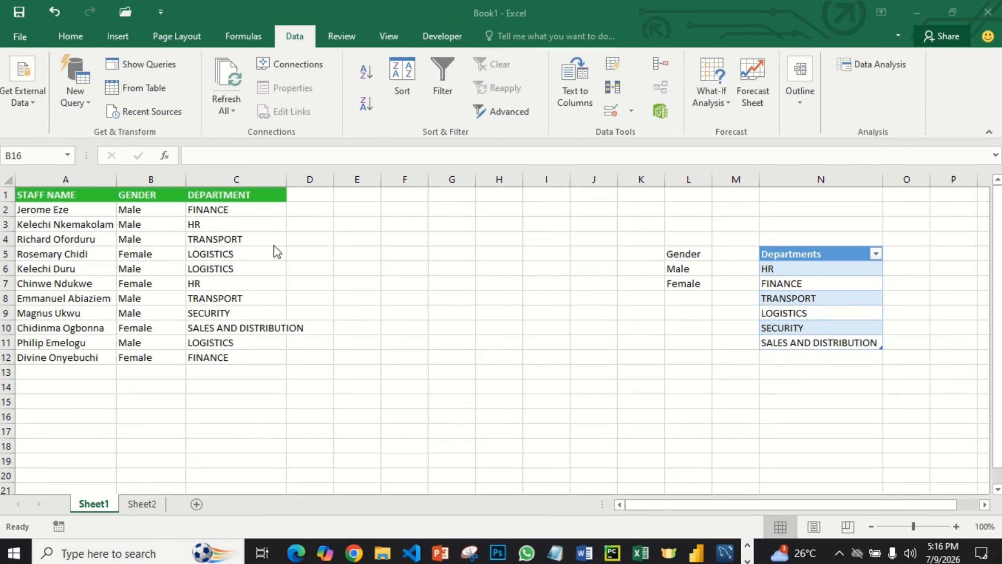
Autofit the DEPARTMENT column C to the width of its text.
left_click(284, 175)
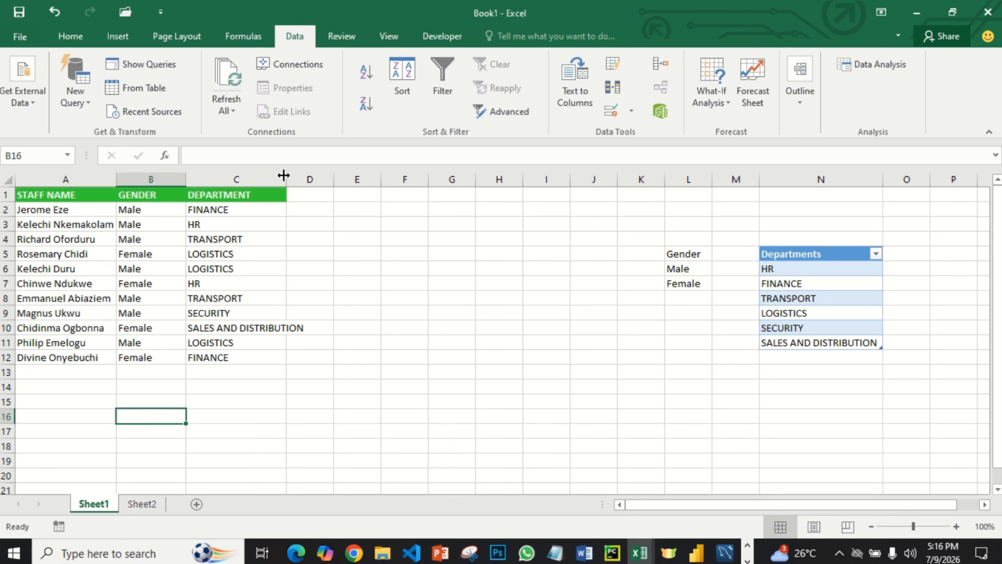
double_click(288, 179)
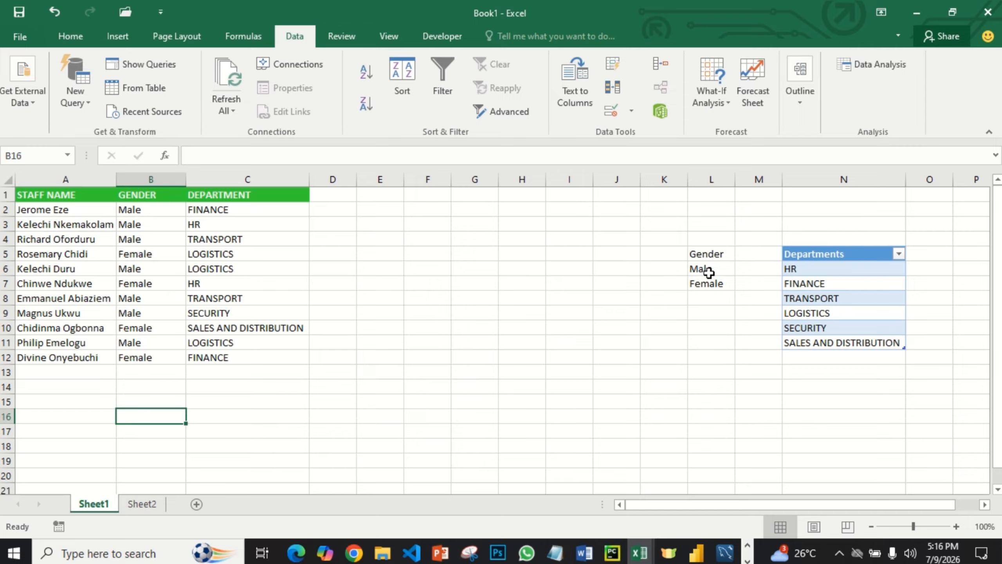
left_click_drag(709, 270, 710, 287)
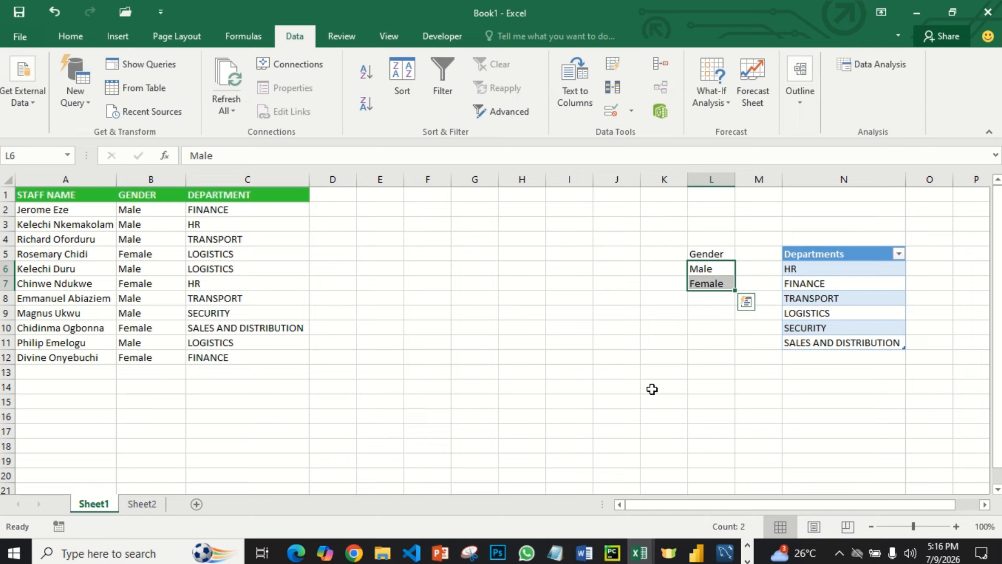
Copy the Departments table N5:N11 to cell A1 of Sheet2 and autofit column A there.
left_click(798, 240)
left_click_drag(787, 254, 806, 342)
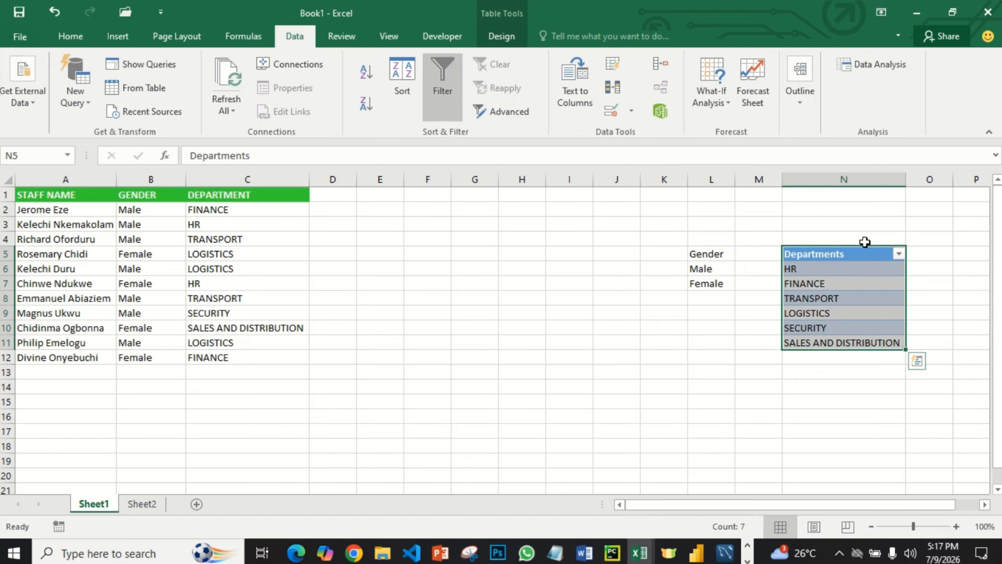
key("ctrl+c")
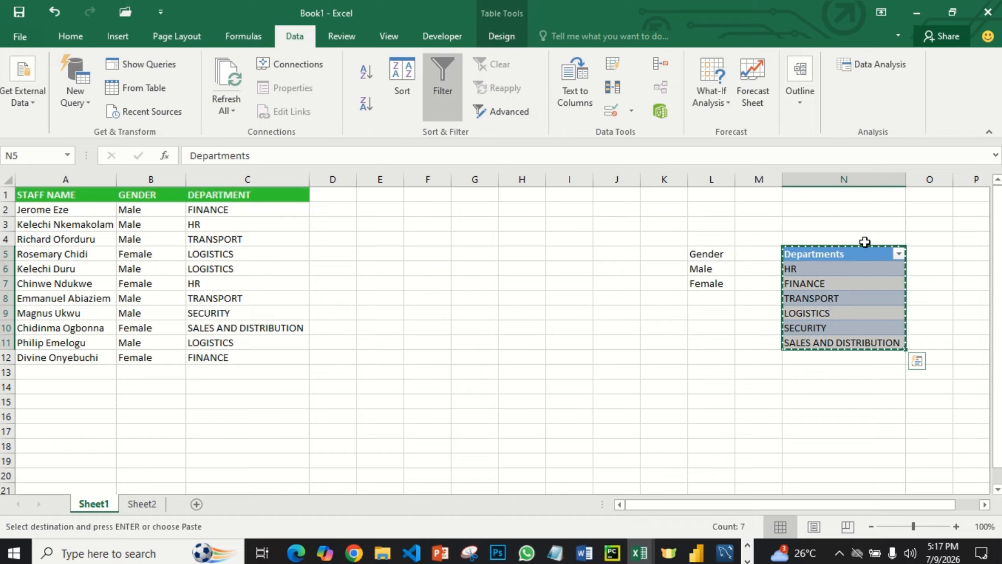
left_click(151, 503)
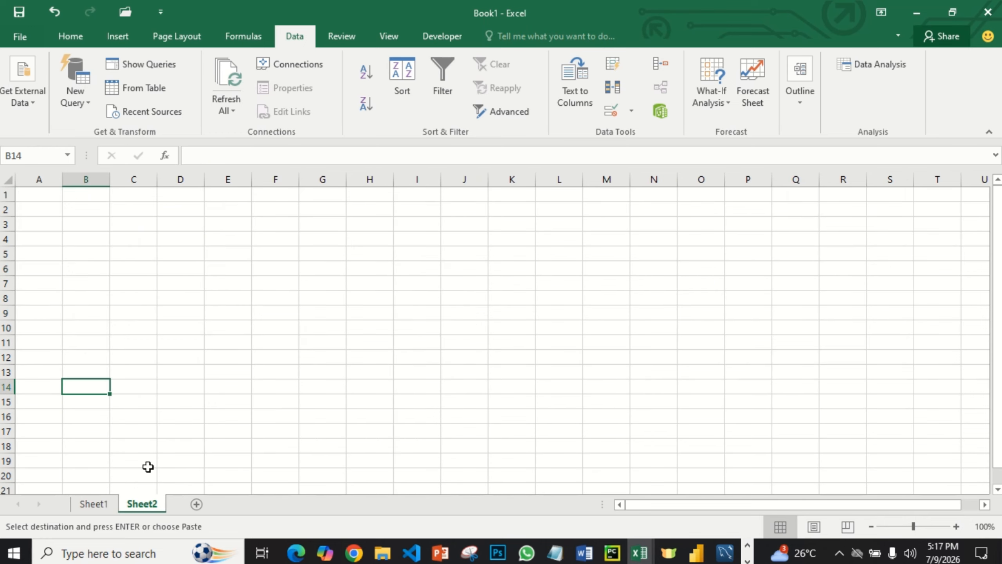
left_click(43, 196)
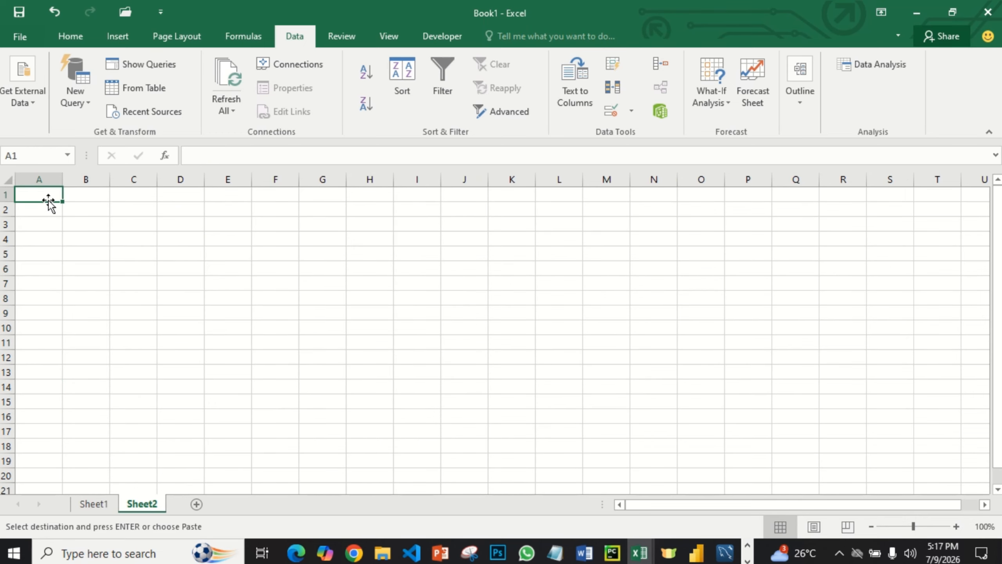
key("ctrl+v")
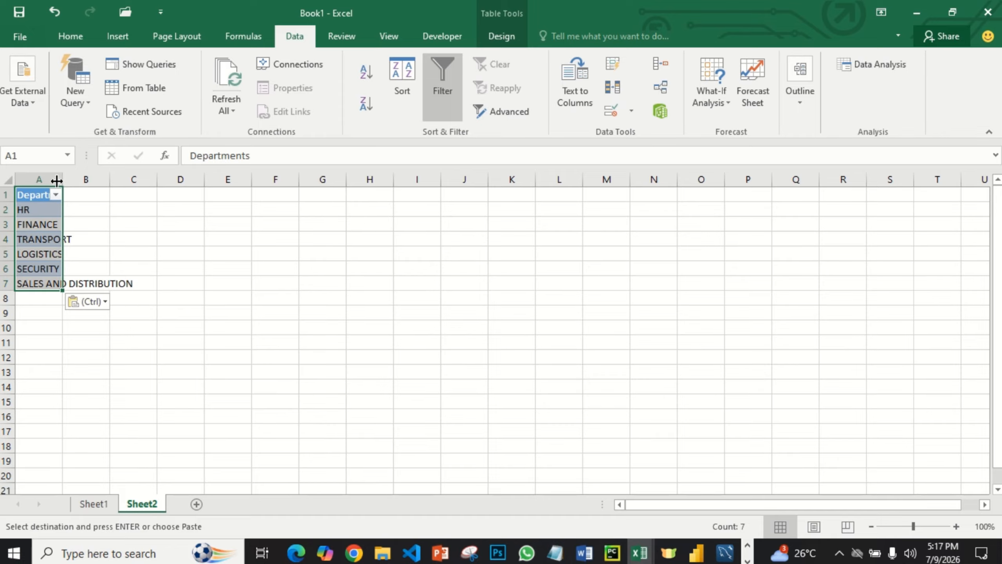
double_click(63, 178)
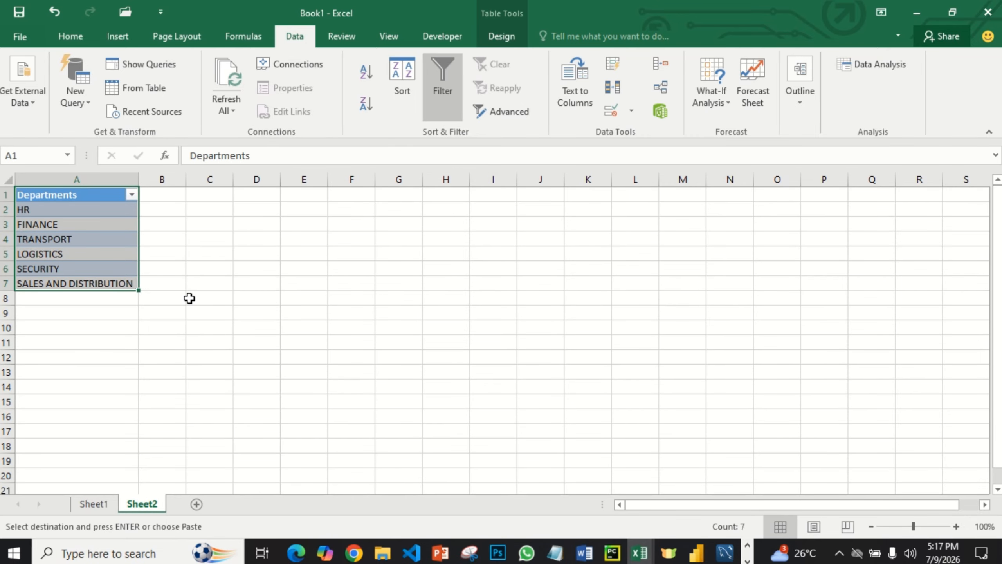
left_click(94, 505)
left_click(672, 341)
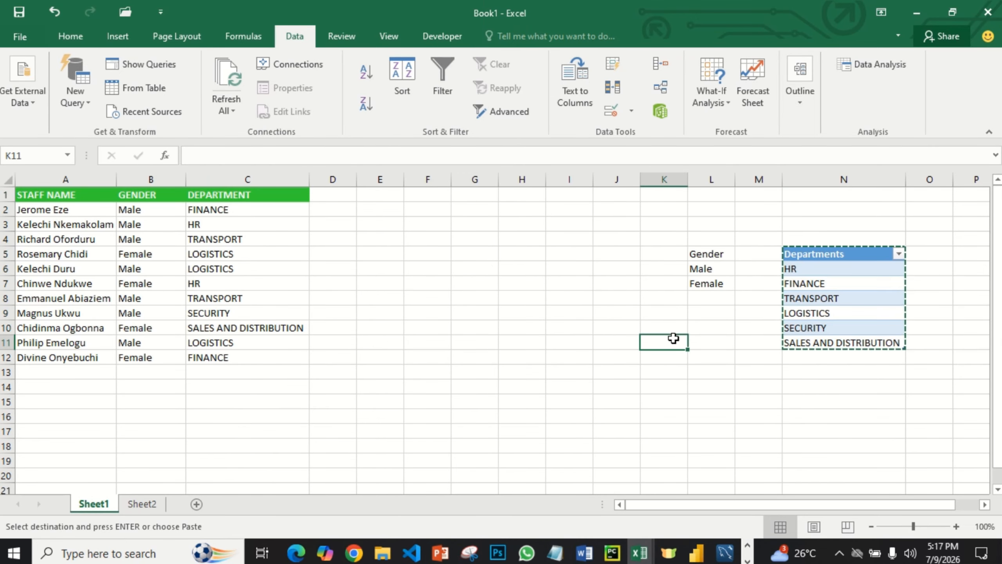
key("Escape")
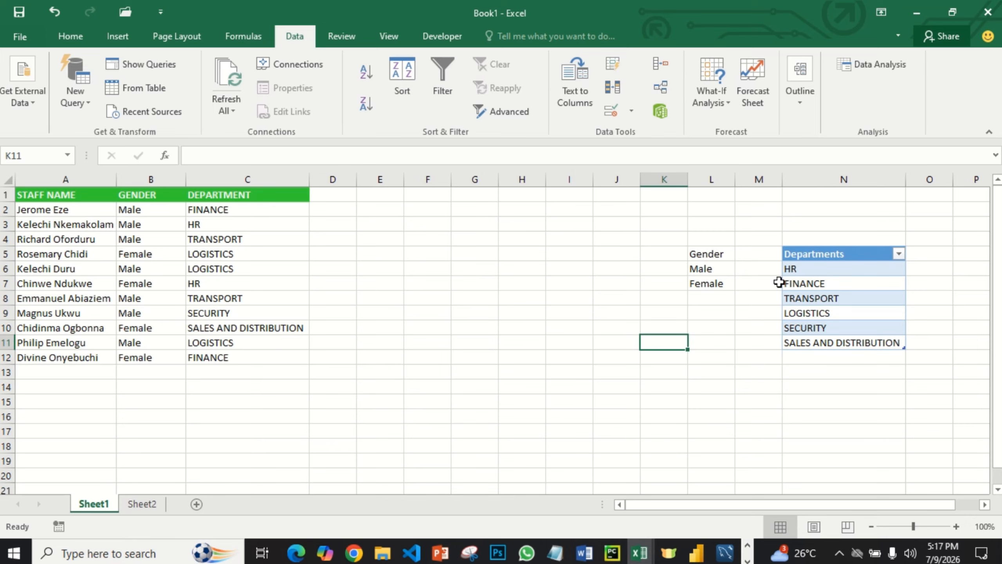
Clear all data validation from the DEPARTMENT cells C2:C12 on Sheet1.
left_click_drag(207, 211, 253, 358)
left_click(632, 111)
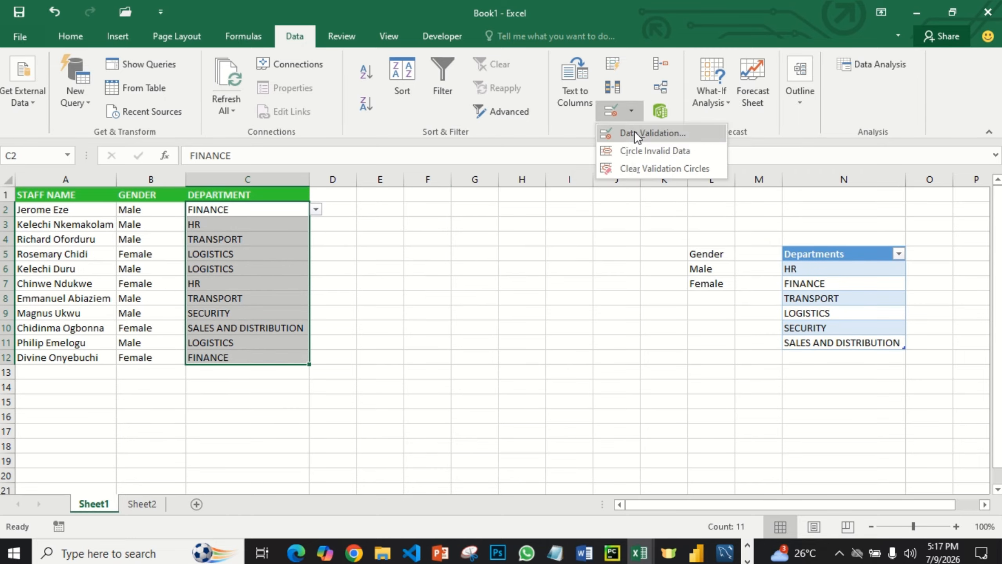
left_click(635, 132)
left_click(395, 478)
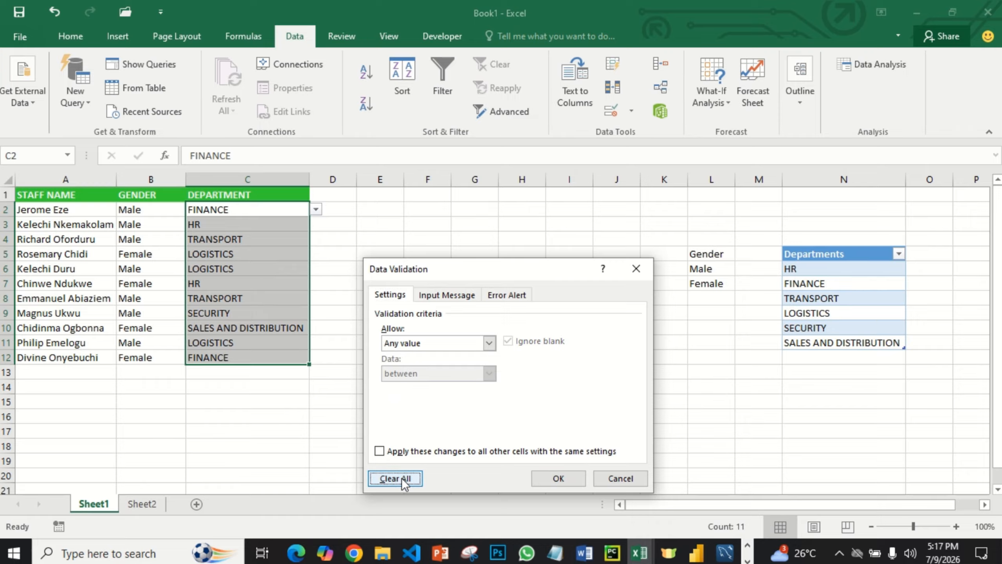
left_click(559, 478)
left_click(363, 297)
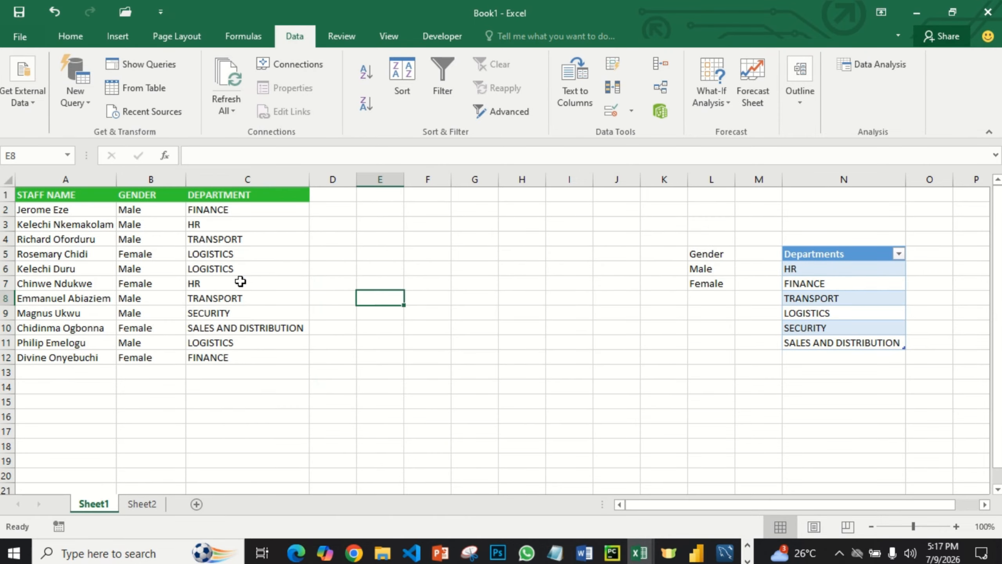
Delete the department entries in C2:C12 and the Departments table in N5:N11 on Sheet1.
left_click_drag(224, 209, 254, 354)
key("Delete")
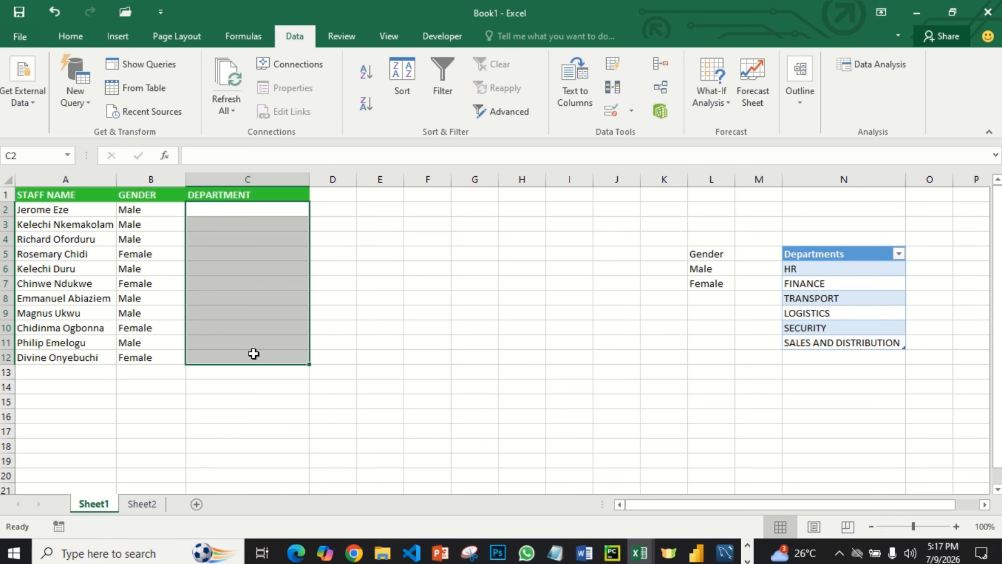
left_click_drag(791, 254, 827, 342)
key("Delete")
left_click(800, 400)
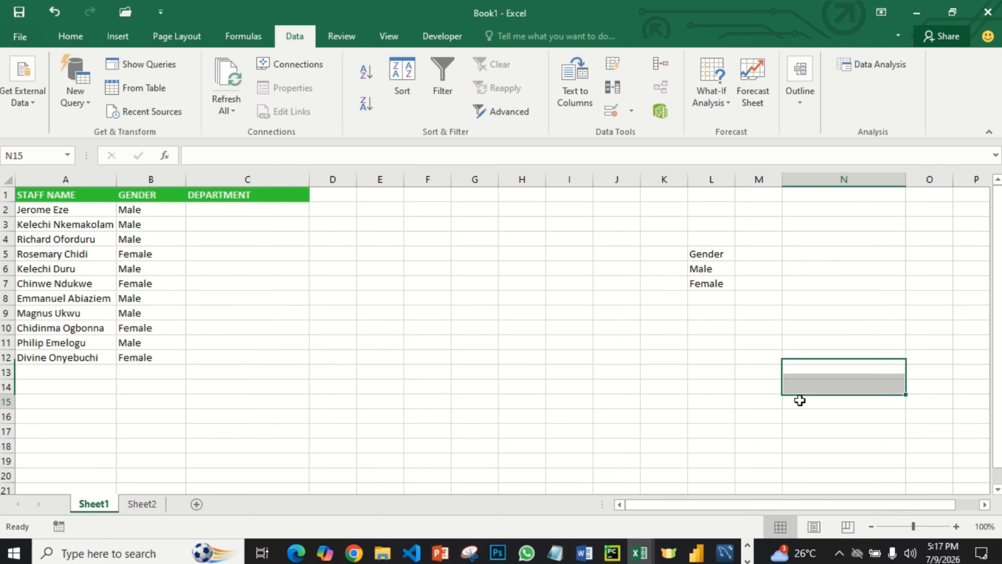
Apply List data validation to C2:C12 with the source =Sheet2!$A$2:$A$7.
left_click(267, 210)
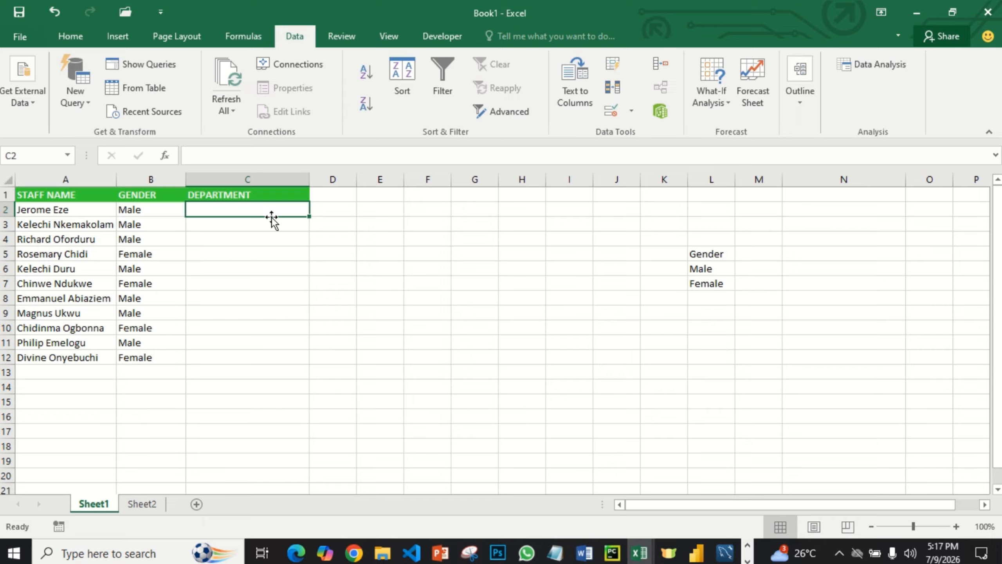
left_click_drag(276, 208, 286, 351)
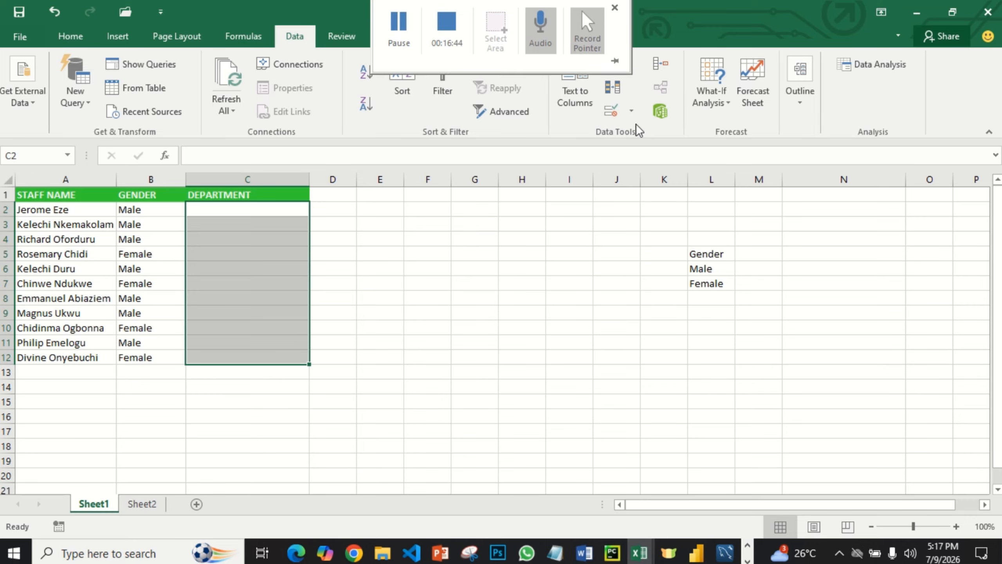
left_click(638, 113)
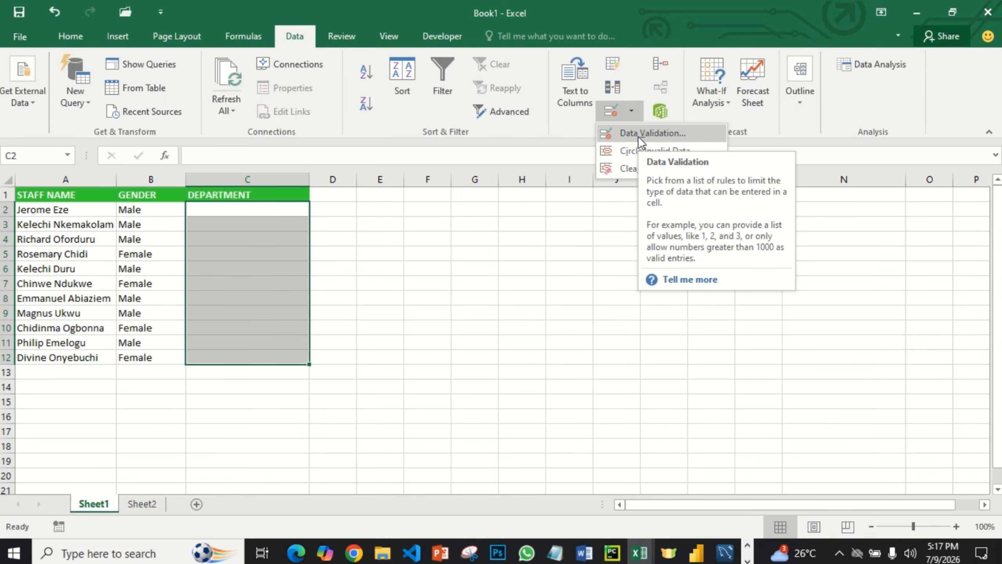
left_click(639, 137)
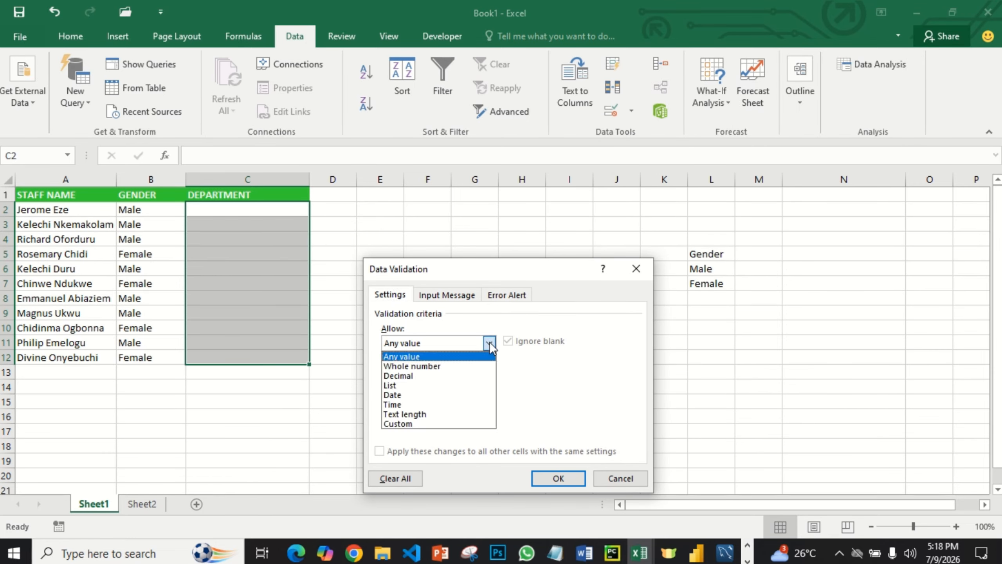
left_click(427, 383)
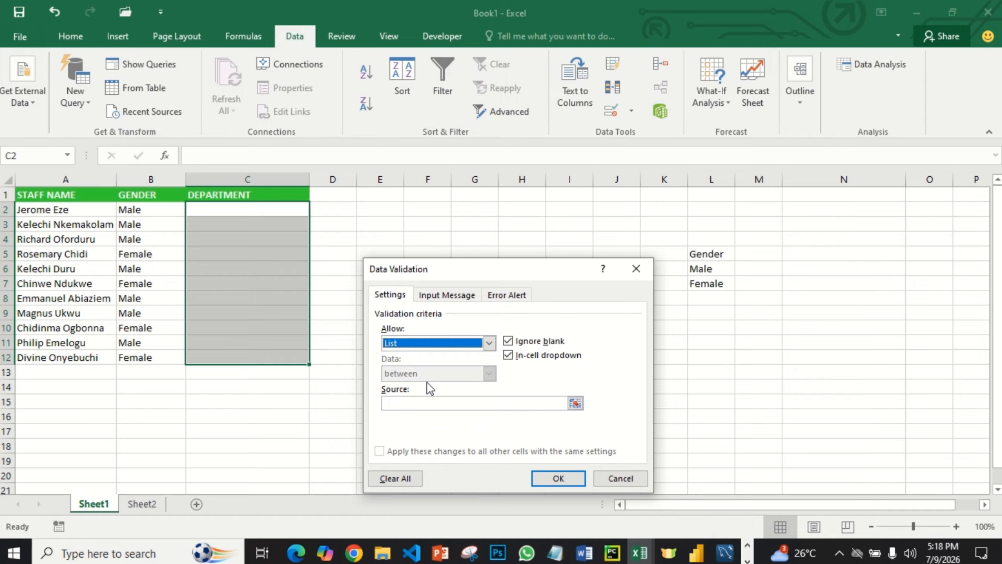
left_click(575, 403)
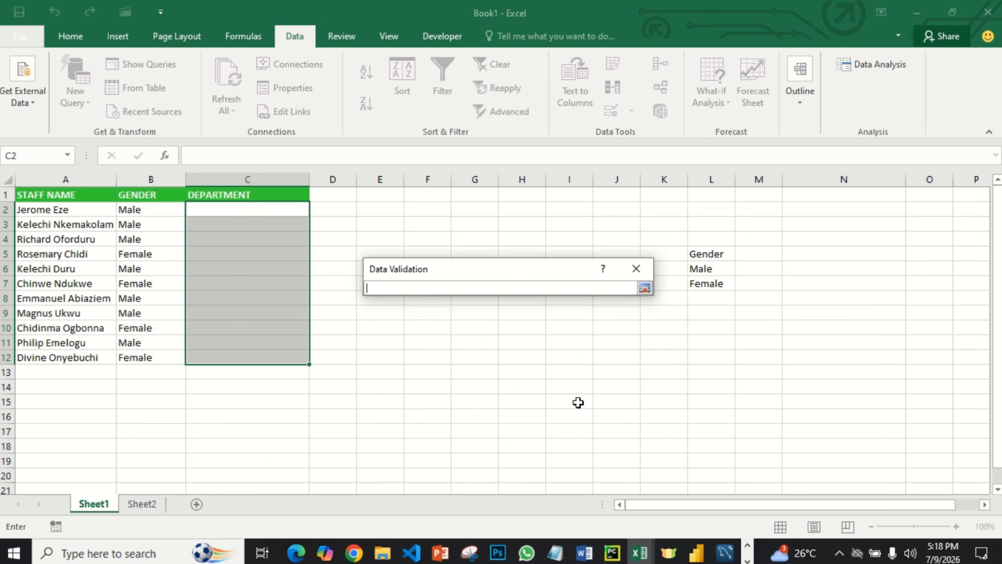
left_click(142, 503)
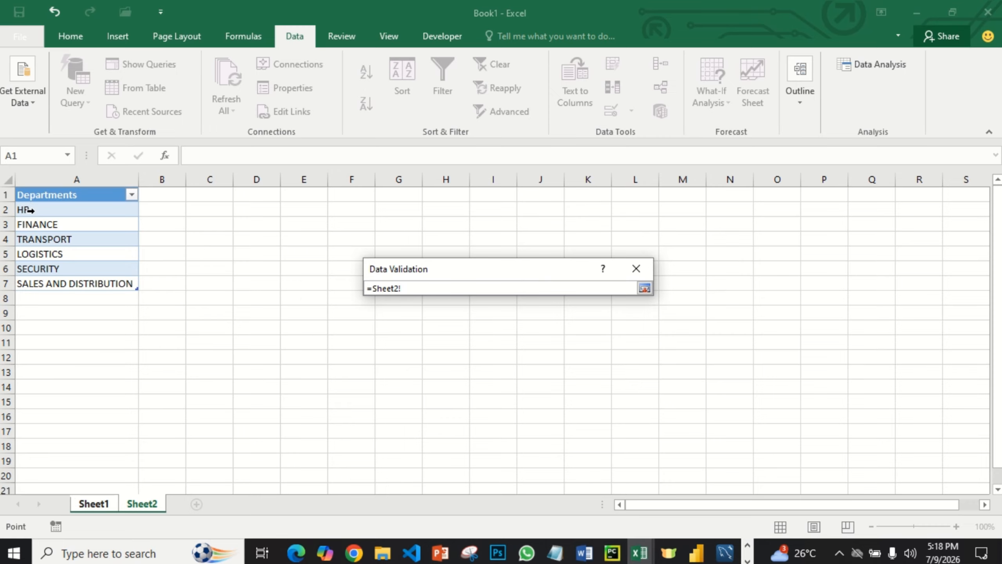
left_click_drag(29, 210, 53, 276)
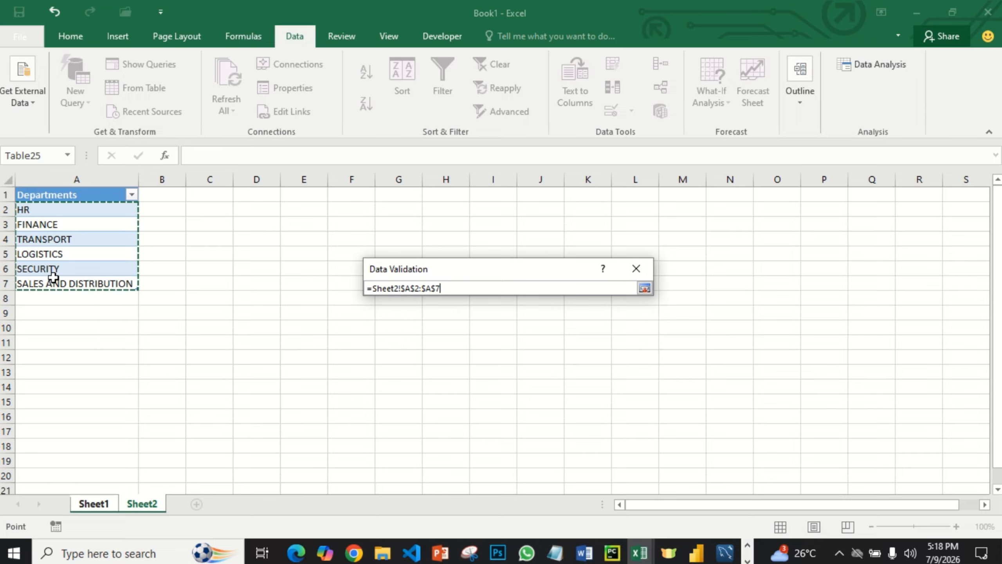
left_click(645, 288)
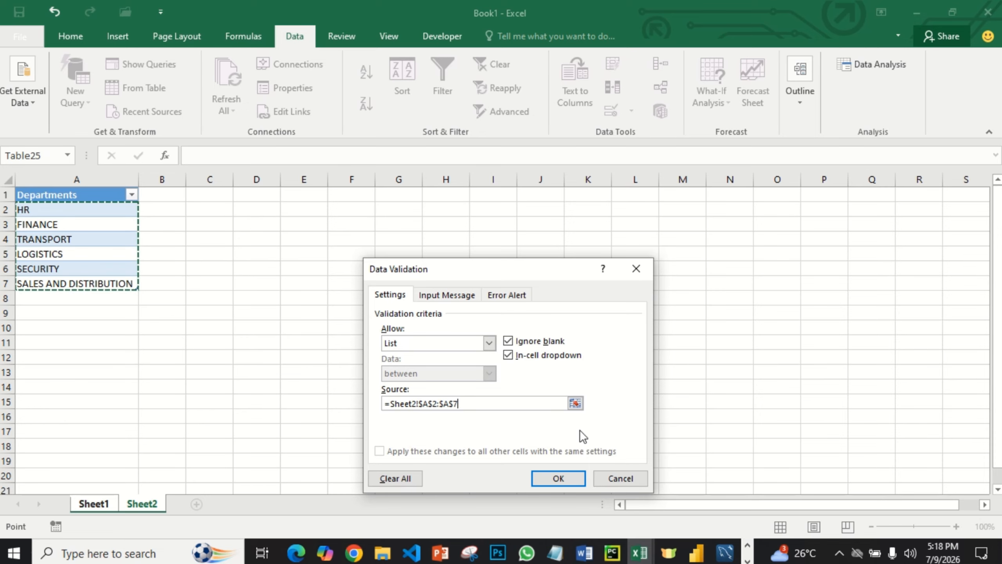
left_click(560, 474)
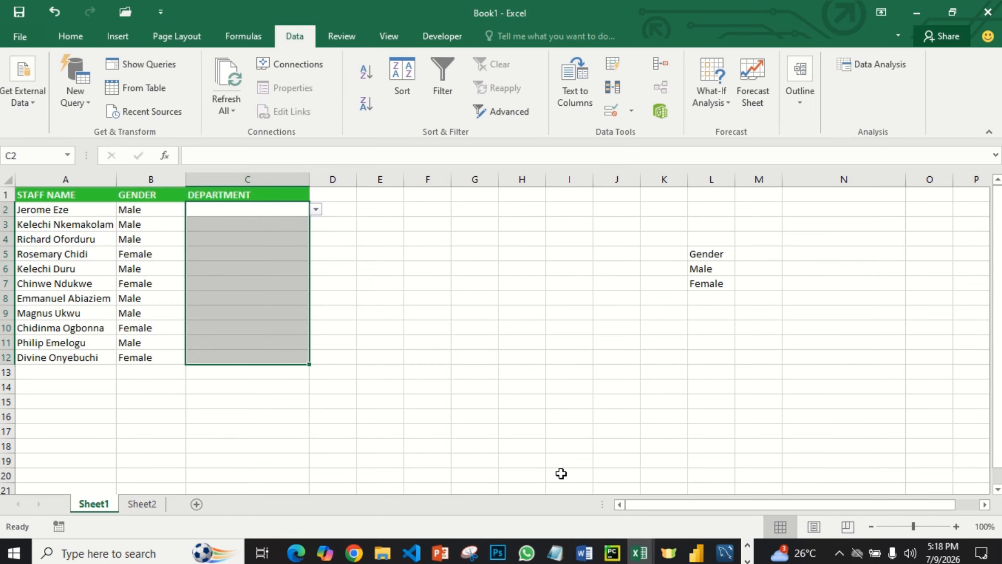
left_click(417, 324)
Choose HR in C2, TRANSPORT in C3 and SECURITY in C4 from the department drop-down lists.
left_click(255, 212)
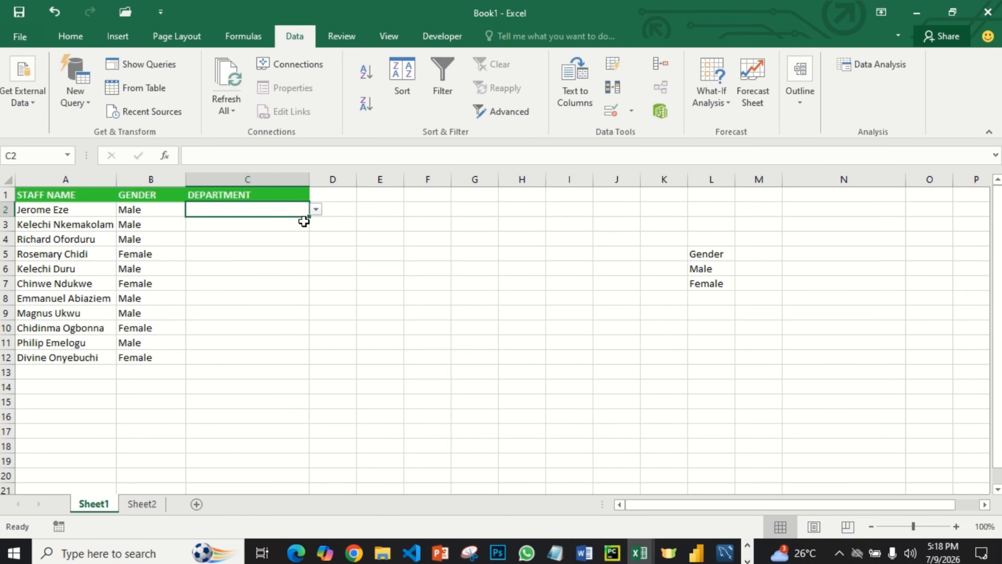
left_click(320, 214)
left_click(287, 225)
left_click(296, 226)
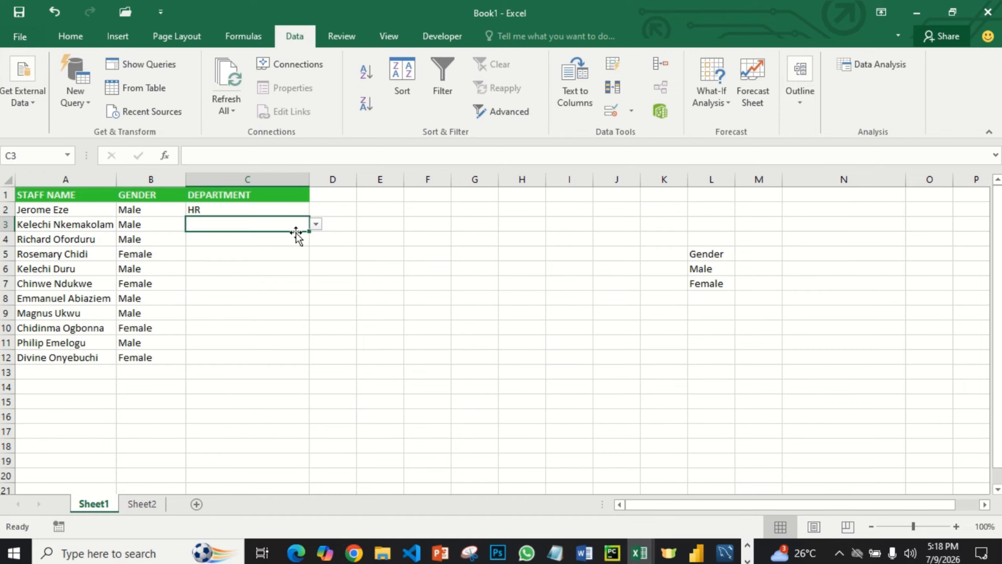
left_click(318, 224)
left_click(250, 254)
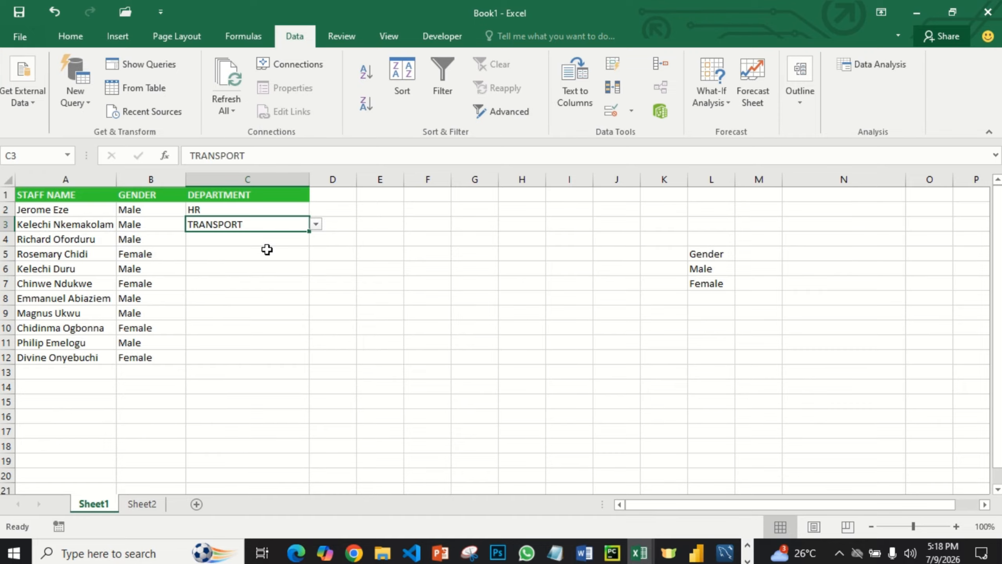
left_click(291, 236)
left_click(315, 238)
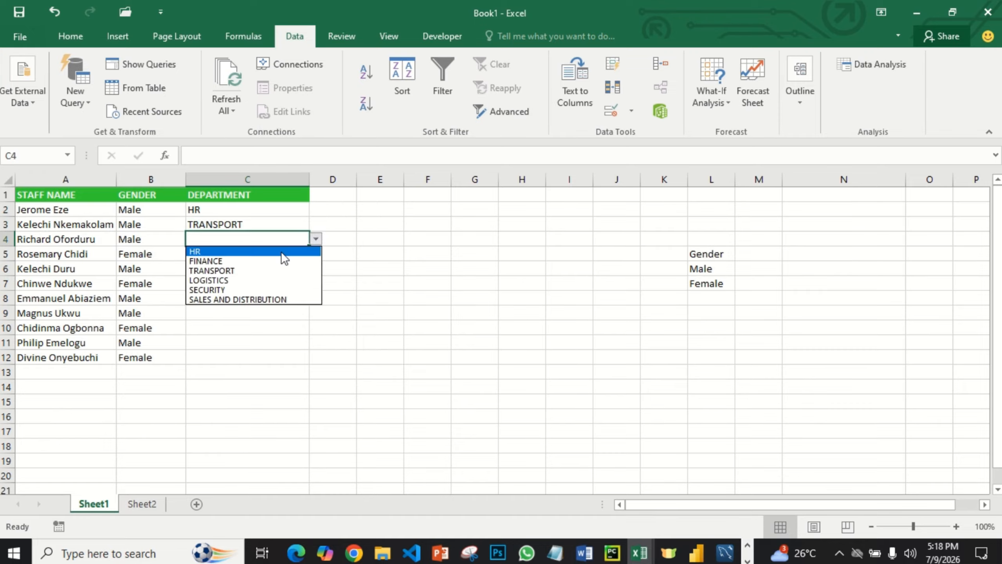
left_click(242, 290)
Choose SALES AND DISTRIBUTION in C5, SECURITY in C6 and TRANSPORT in C7 from the department drop-down lists.
left_click(294, 258)
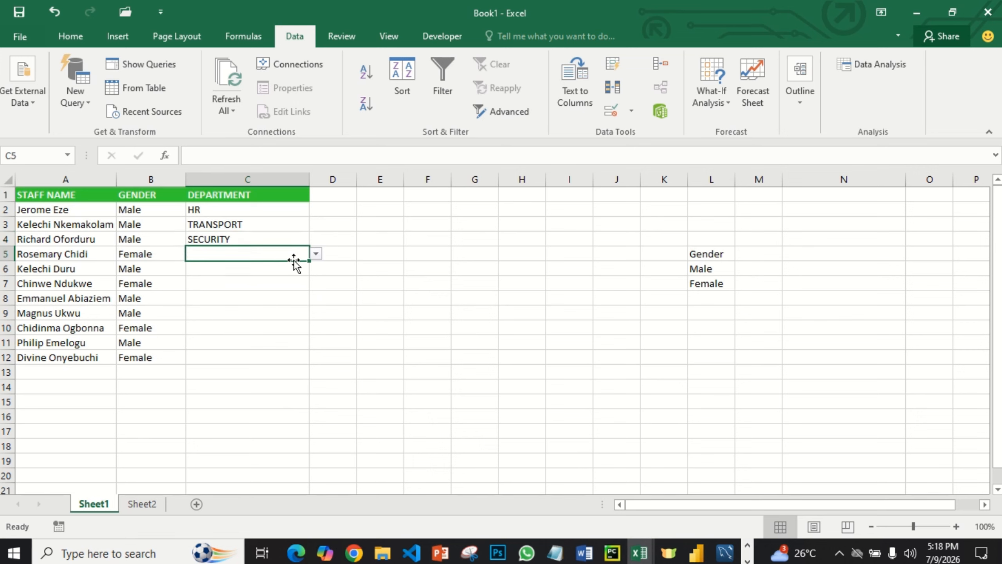
left_click(316, 255)
left_click(249, 314)
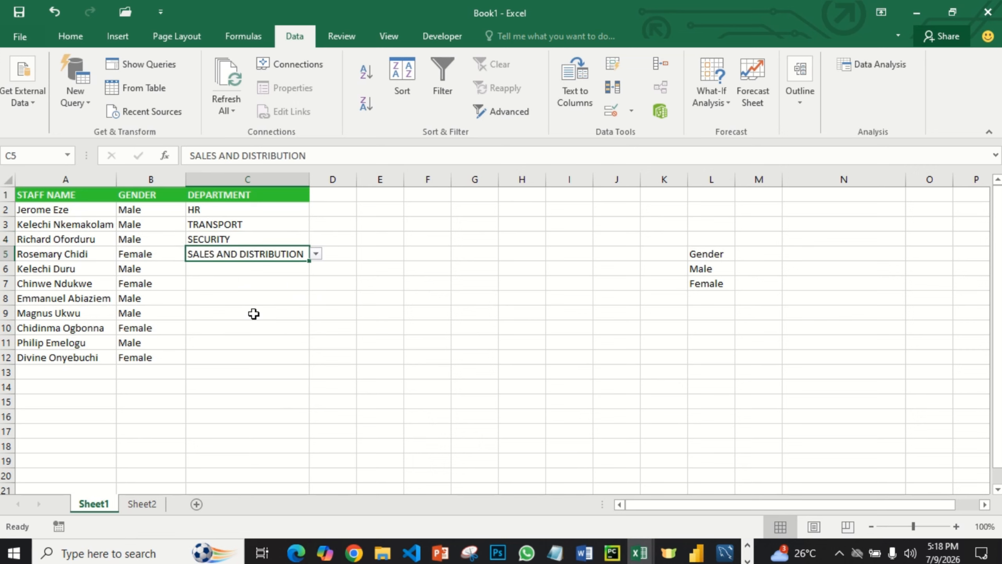
left_click(295, 272)
left_click(316, 270)
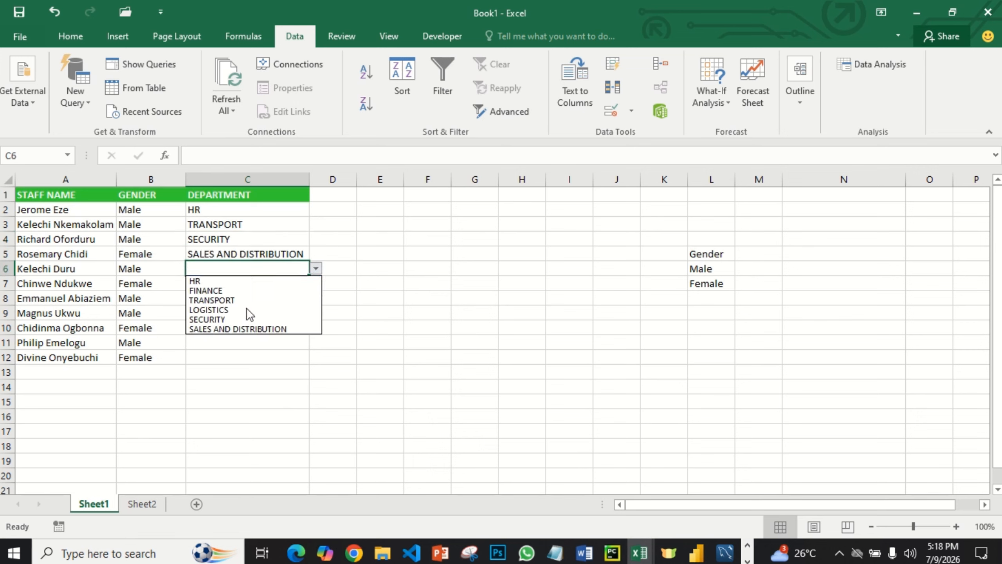
left_click(237, 316)
left_click(259, 289)
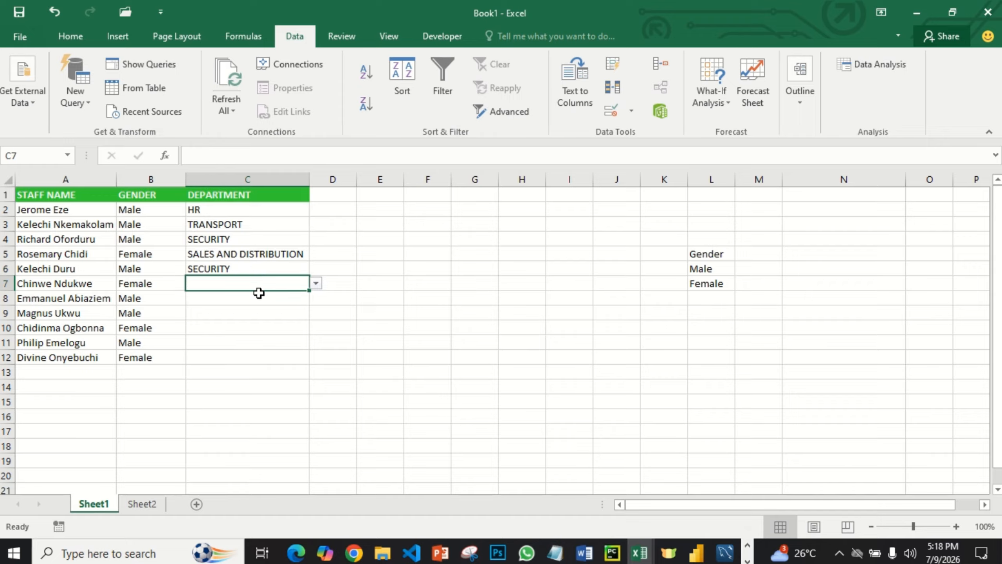
left_click(316, 283)
left_click(231, 314)
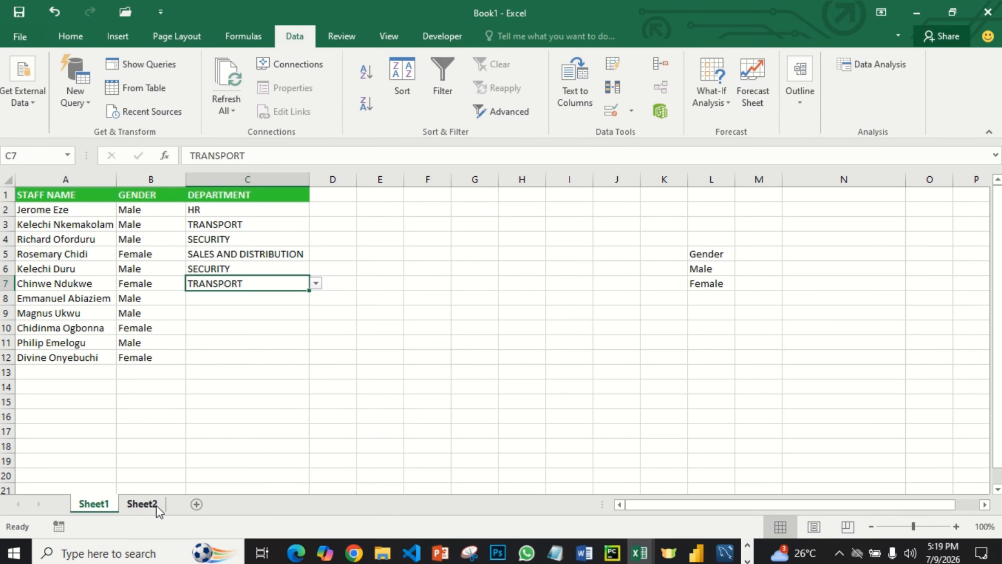
left_click(142, 504)
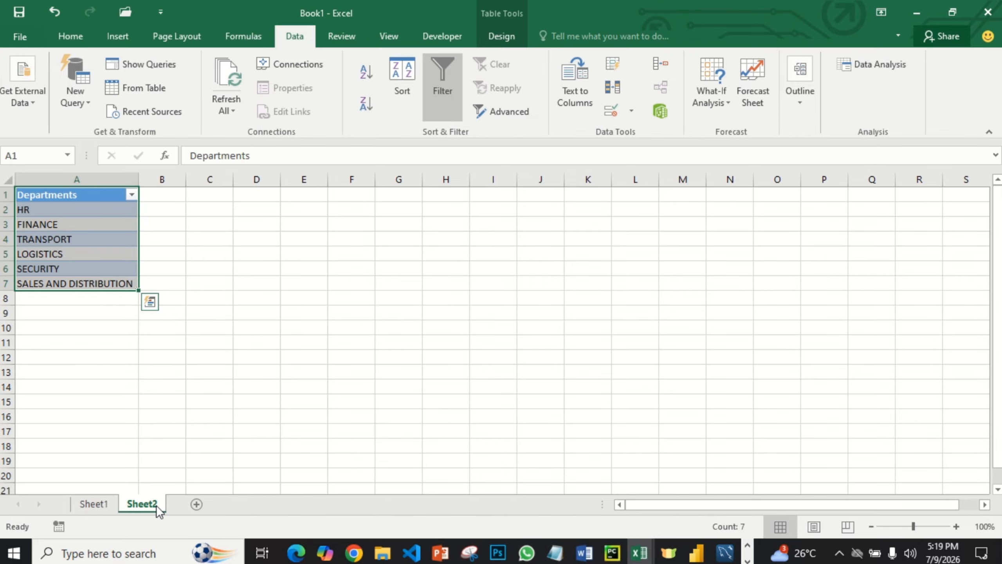
left_click(97, 504)
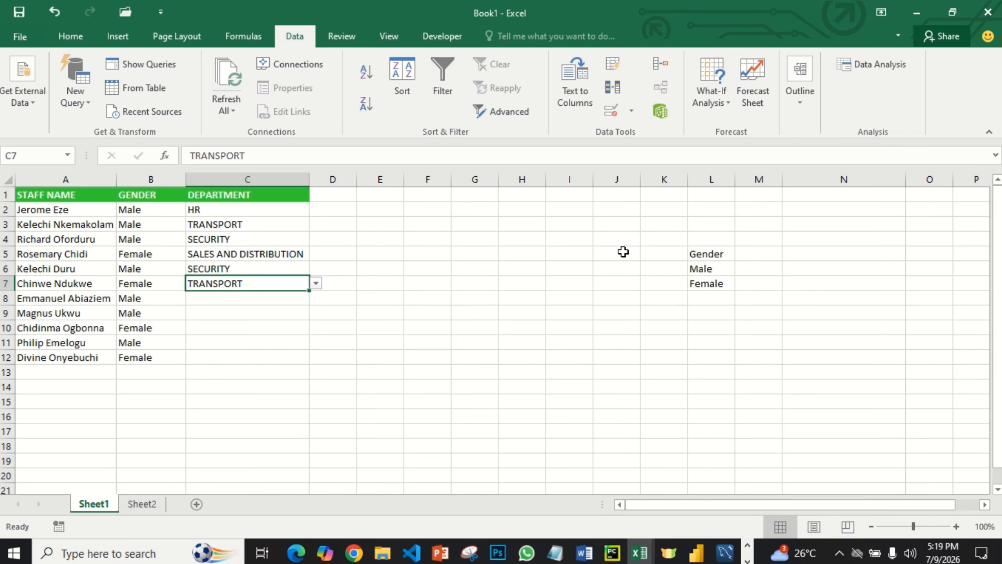
left_click(147, 504)
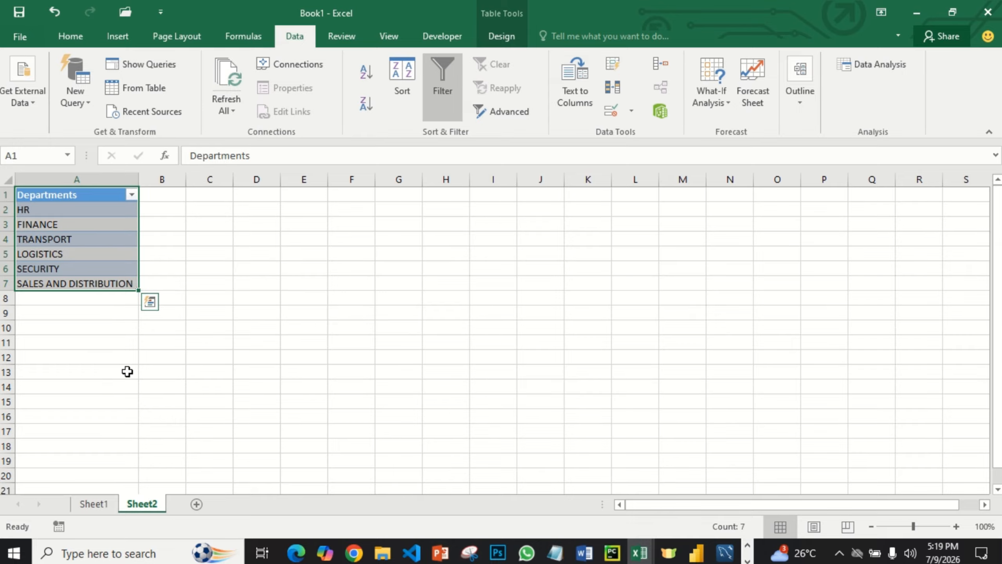
left_click(90, 504)
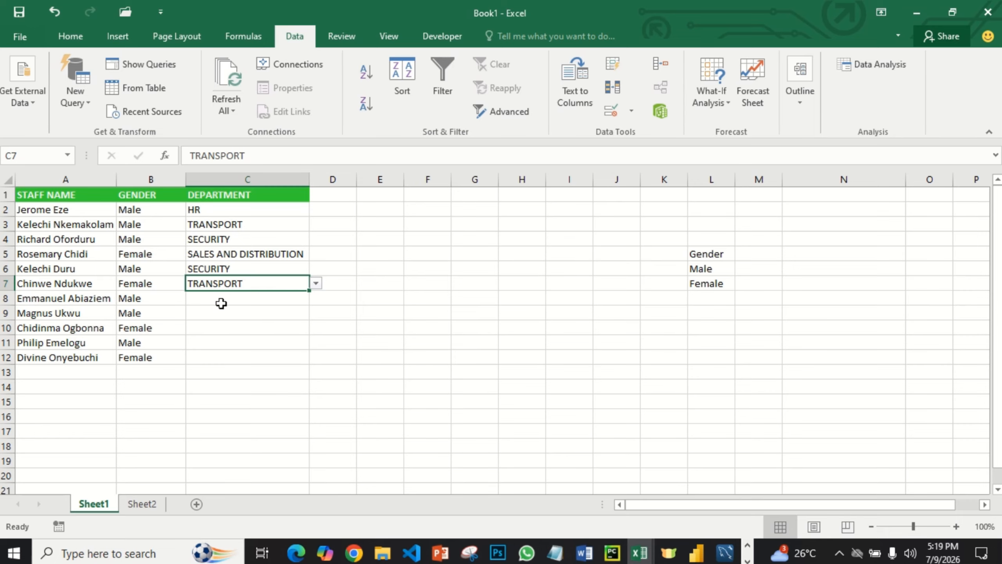